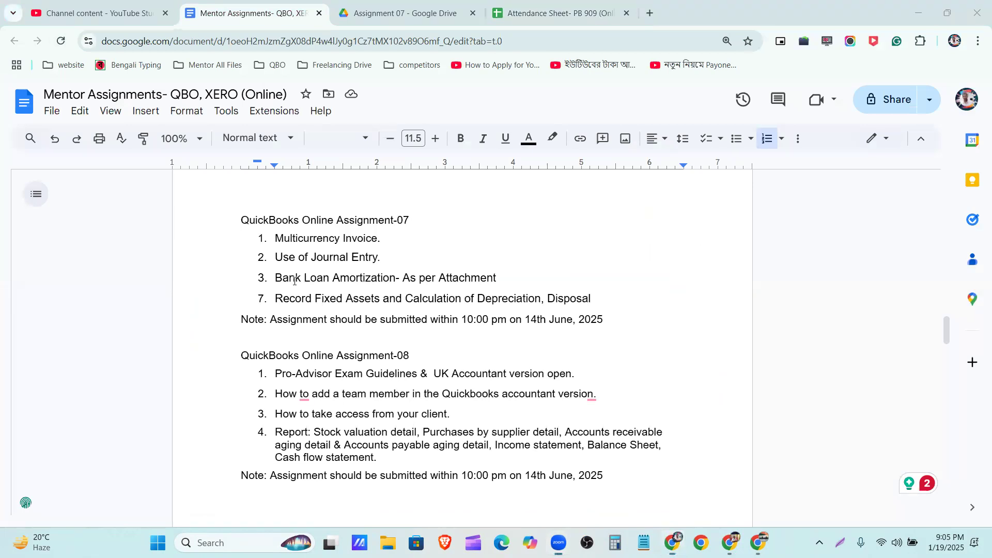
Step: Locate the QuickBooks Online Assignment-07 section and highlight its heading and task list
scroll(321, 334, up, 6)
scroll(320, 333, up, 2)
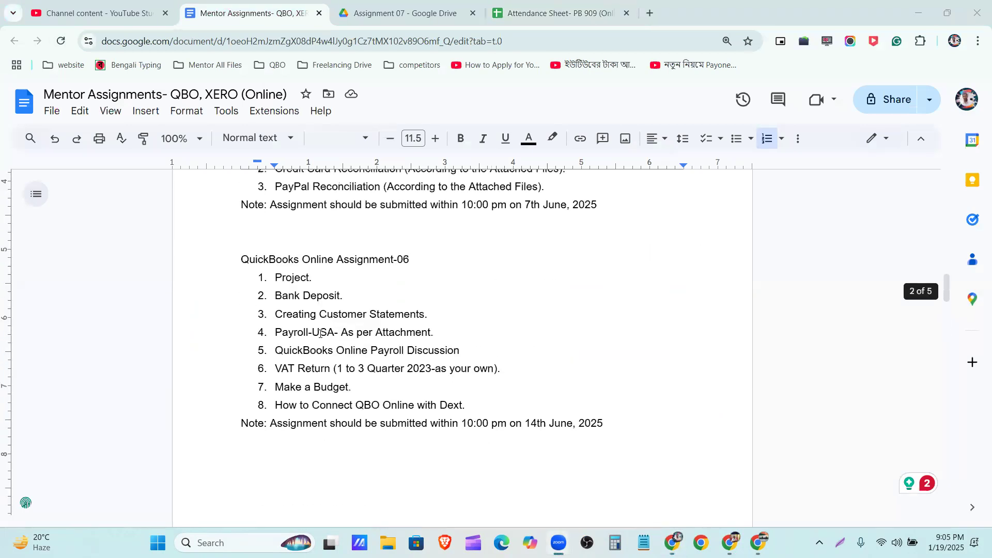
scroll(321, 333, down, 7)
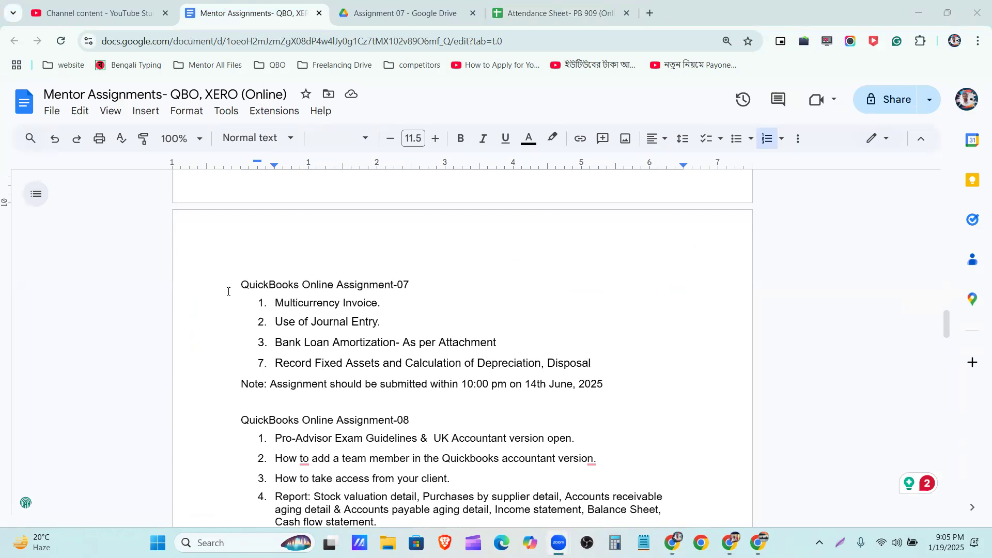
drag(240, 285, 615, 367)
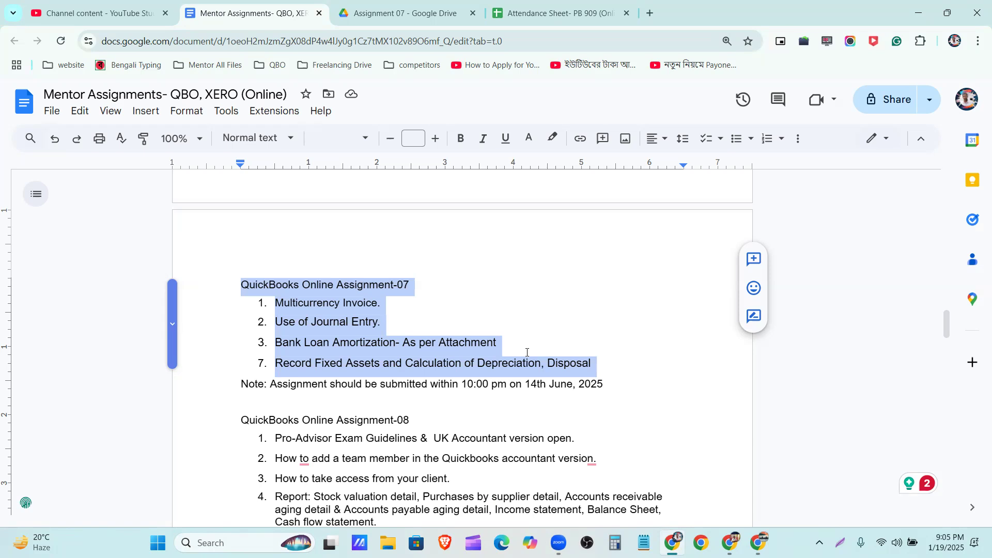
click(264, 362)
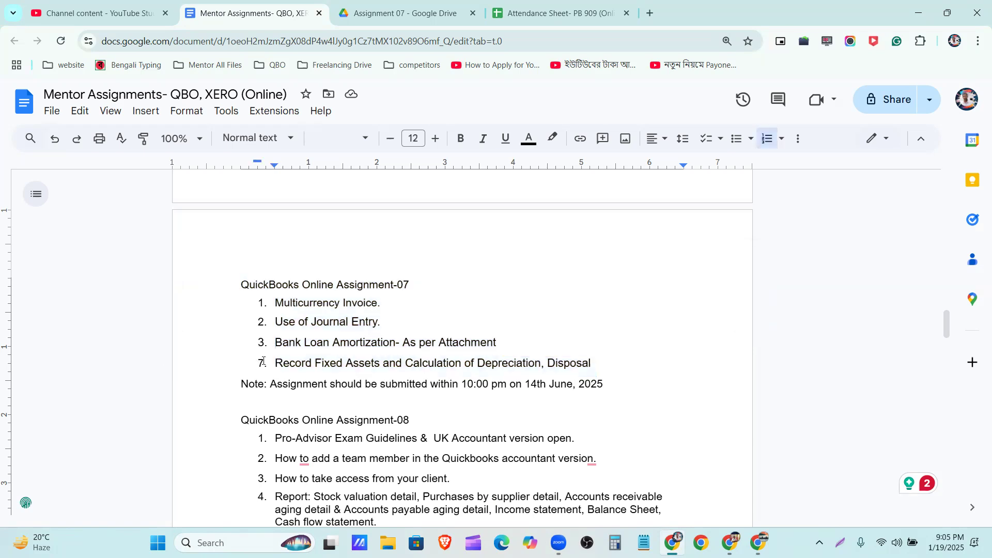
click(264, 361)
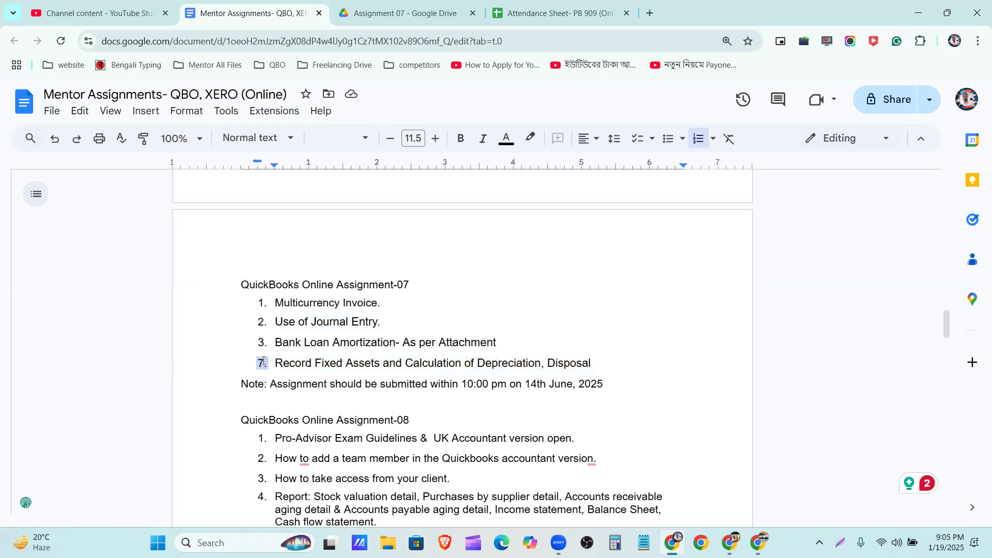
text(4)
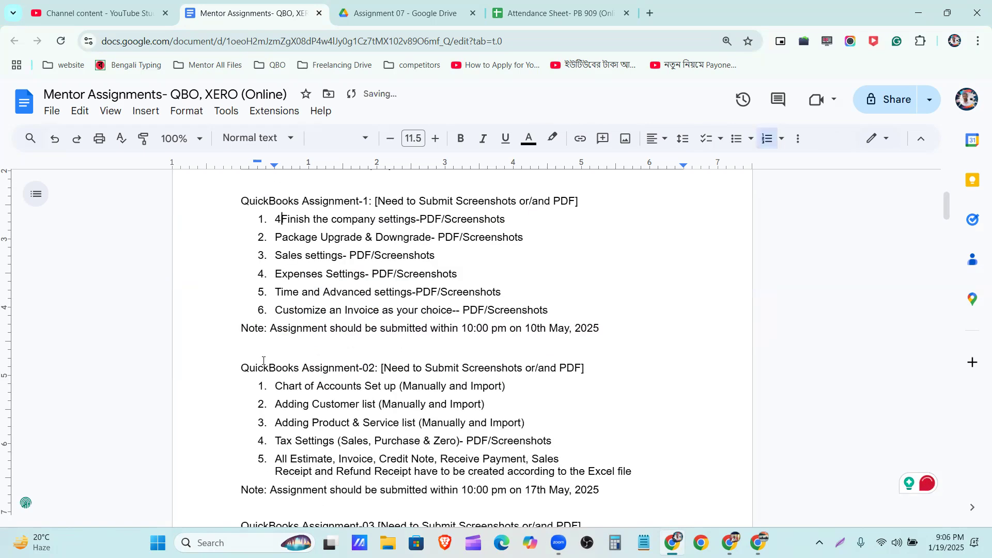
key(ctrl+z)
Step: Correct the Assignment-07 numbering by moving the Record Fixed Assets text into a new item 4 and removing its old item 7
click(283, 439)
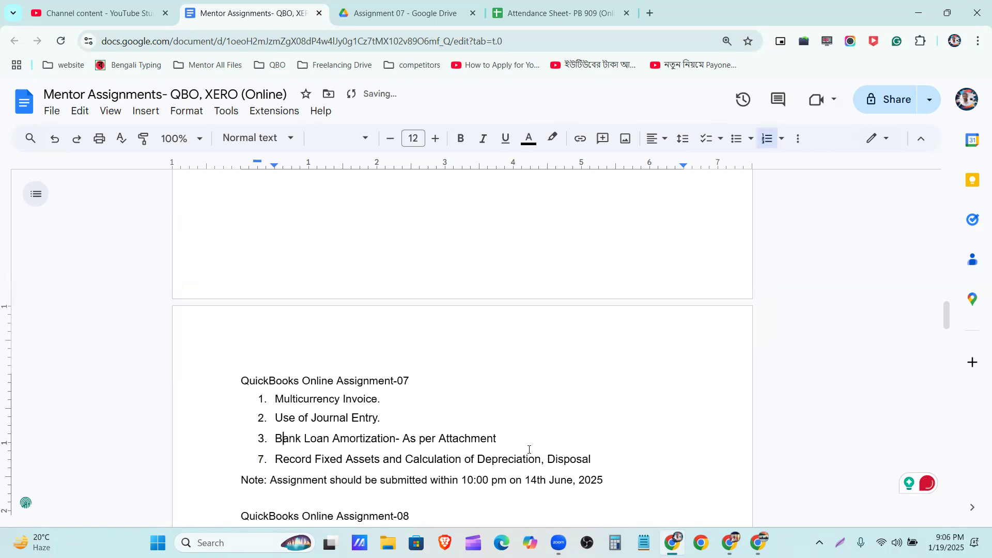
click(508, 437)
key(Return)
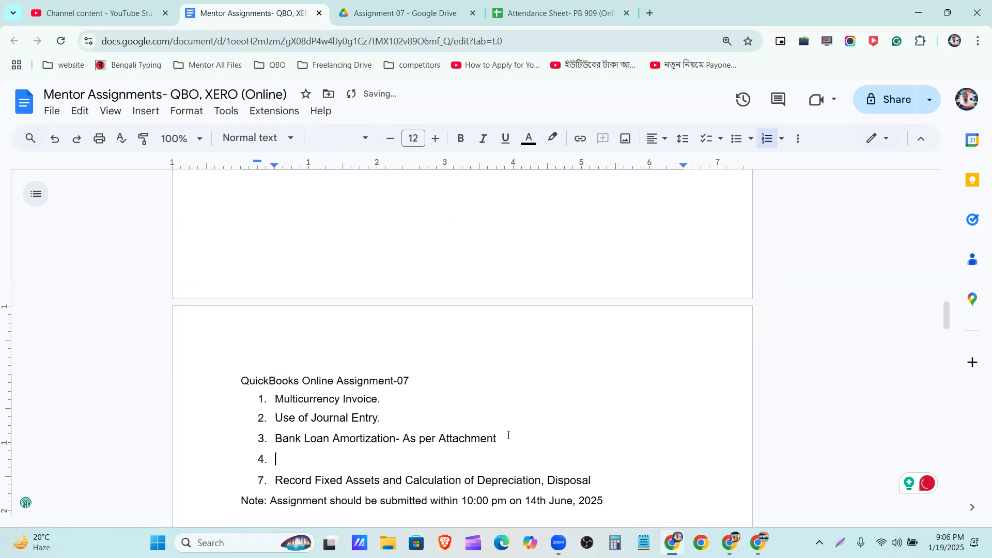
drag(603, 481, 276, 481)
key(ctrl+c)
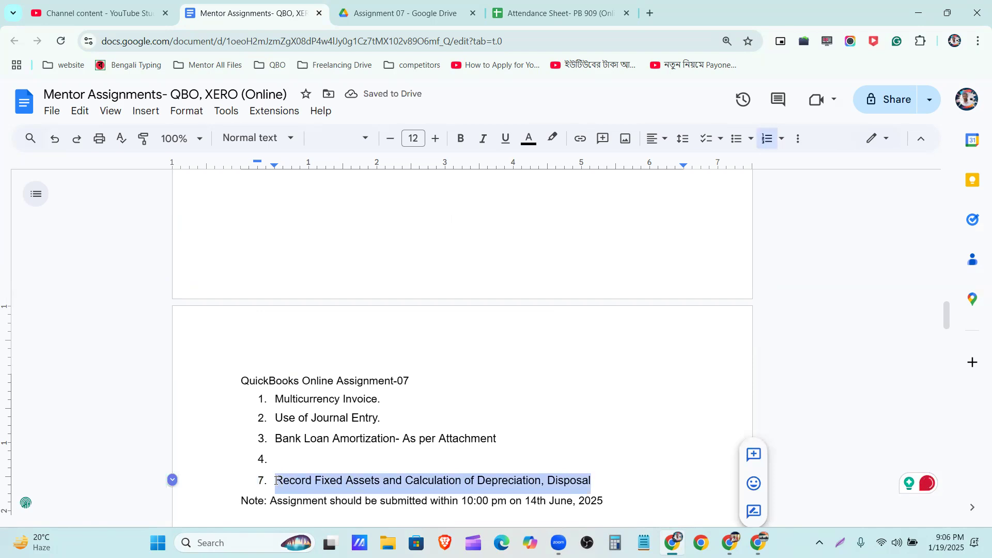
key(BackSpace)
key(BackSpace)
key(BackSpace)
key(BackSpace)
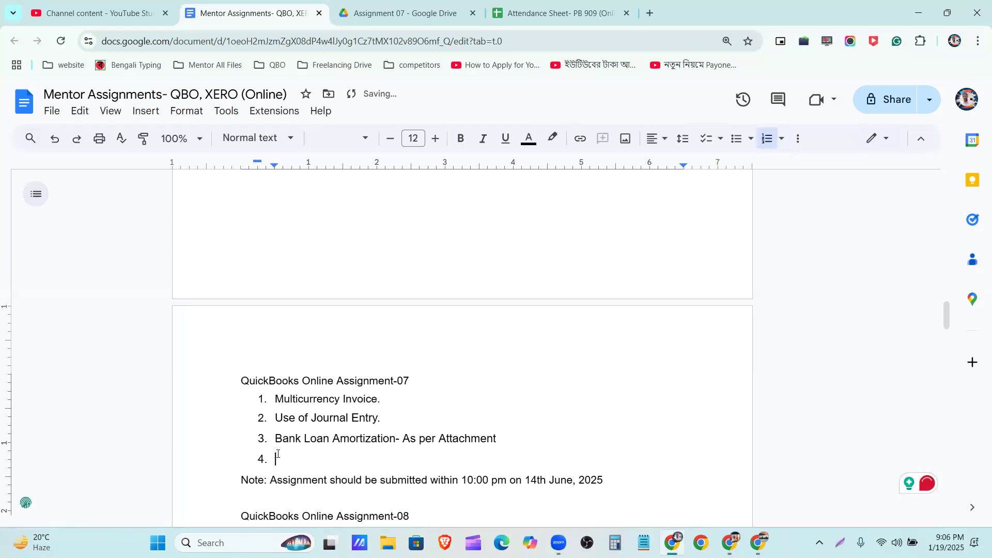
key(ctrl+v)
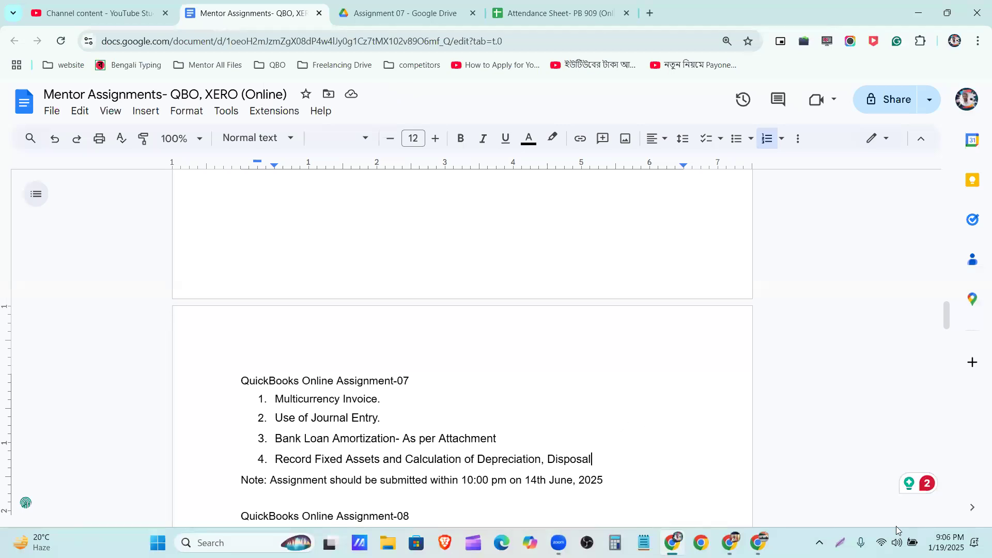
Step: Switch to the Assignment 07 folder in Google Drive and open Multicurrency invoice.xlsx
click(403, 13)
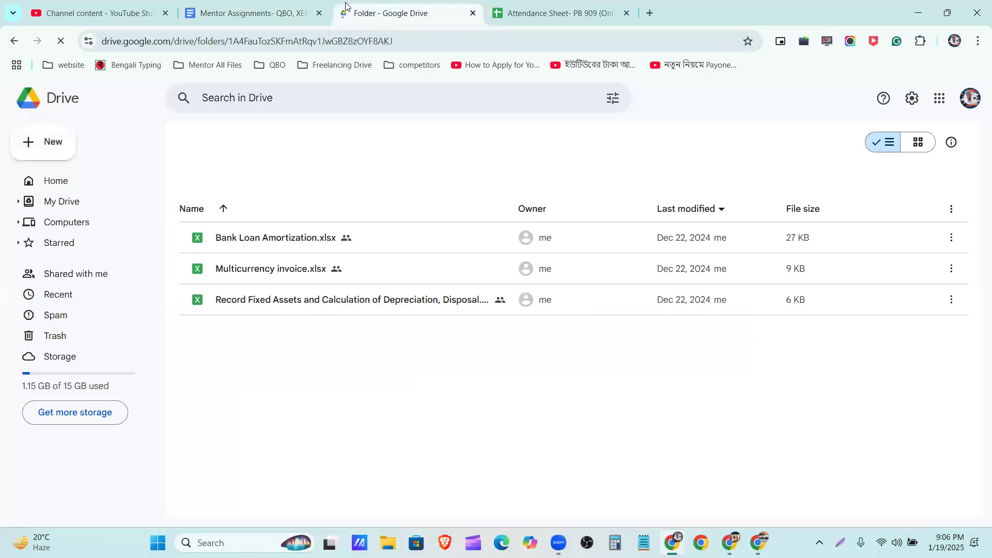
double_click(370, 266)
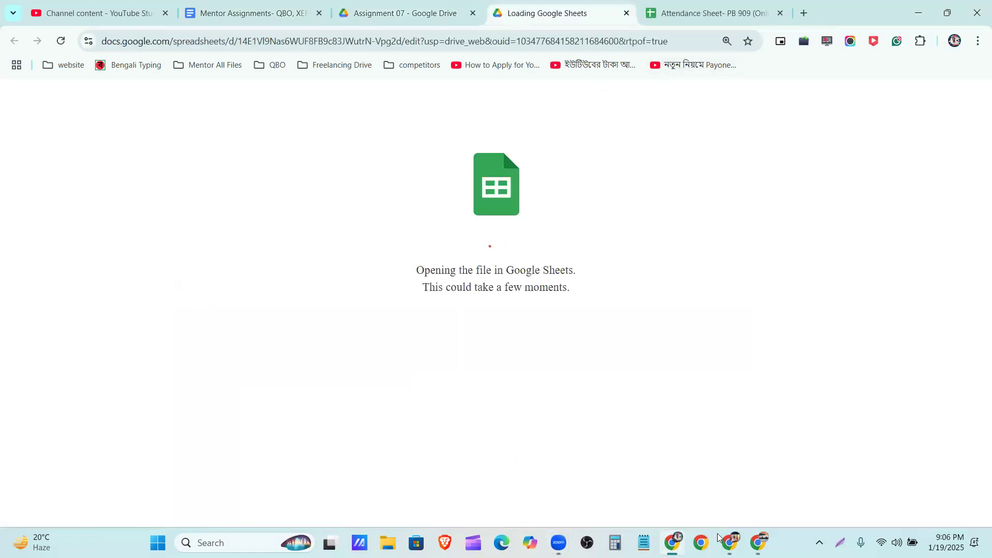
Step: Switch to QuickBooks Online and open the Advanced section of Account and Settings
click(734, 540)
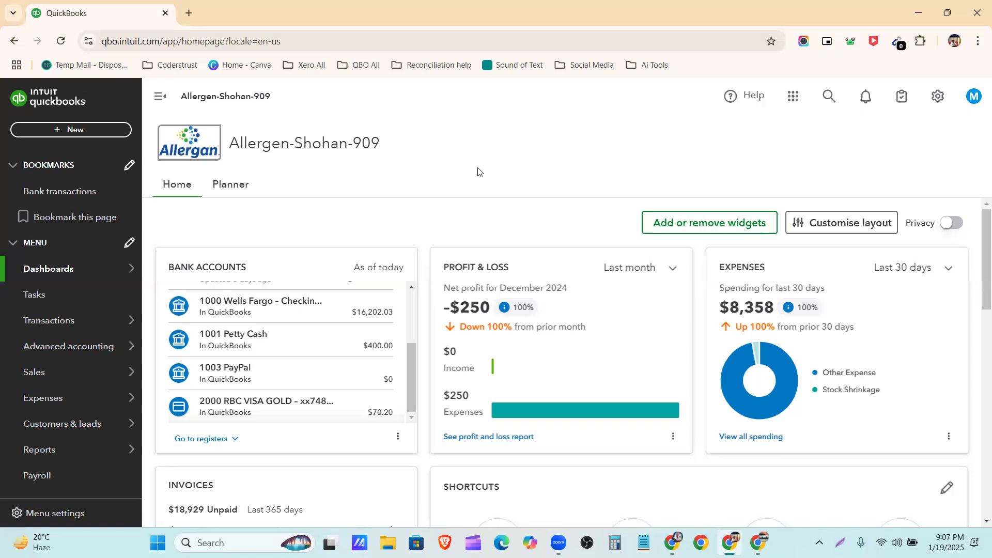
click(937, 106)
click(525, 171)
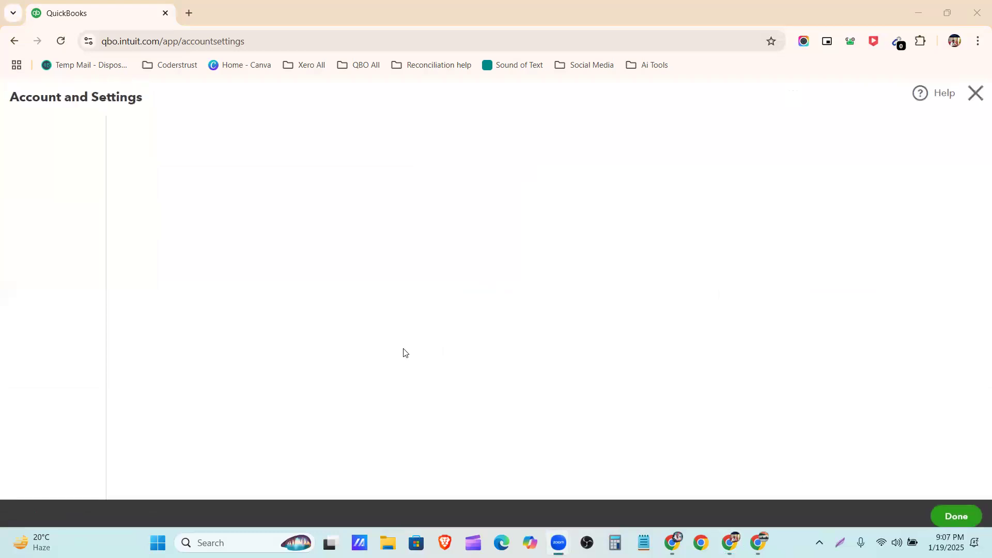
click(58, 262)
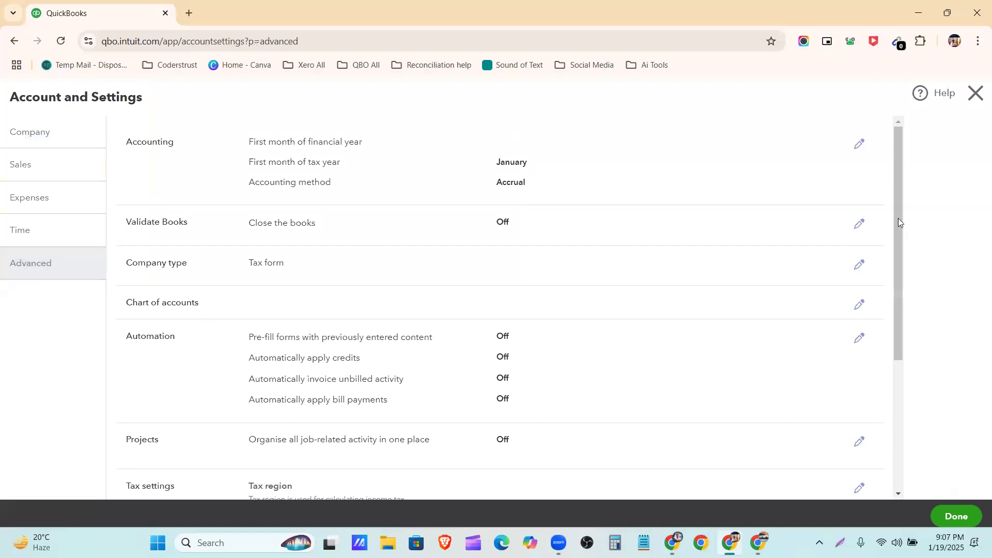
Step: Enable Multicurrency in the Currency settings, acknowledge that it cannot be undone, and save the change
scroll(898, 218, down, 5)
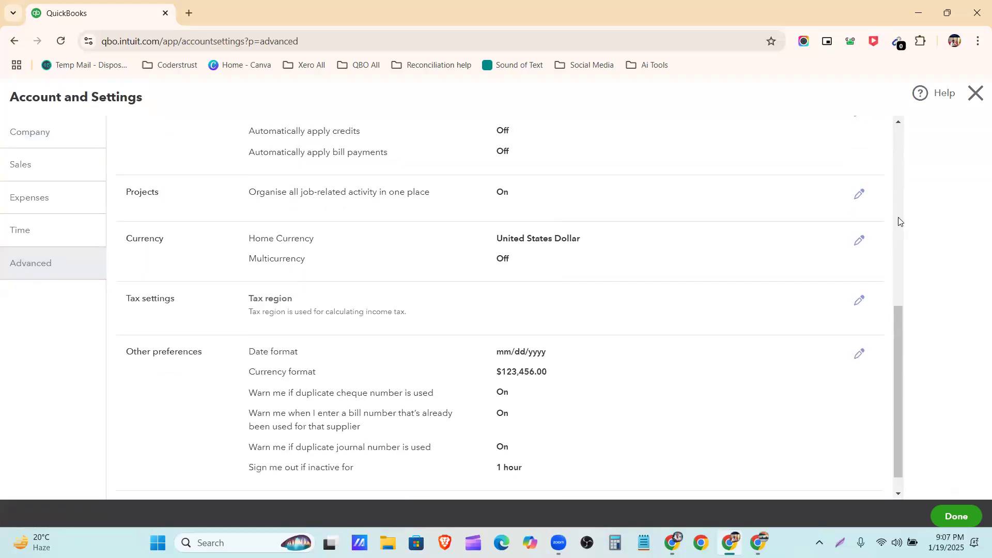
scroll(899, 222, down, 1)
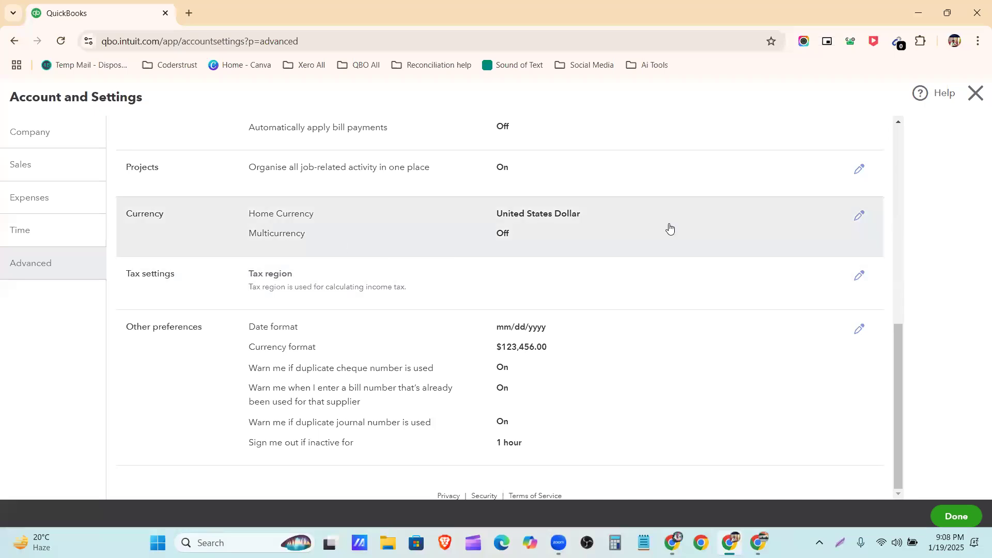
click(860, 217)
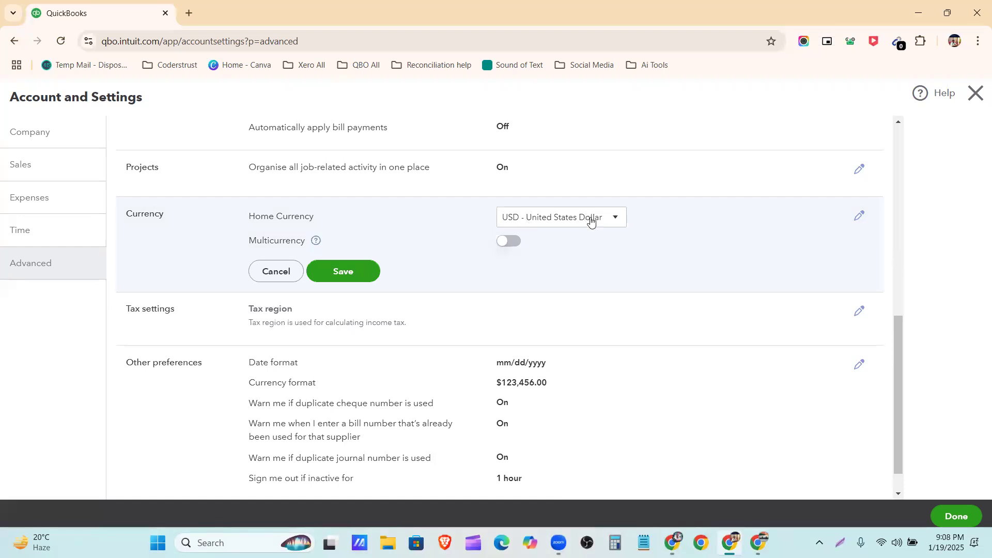
click(510, 241)
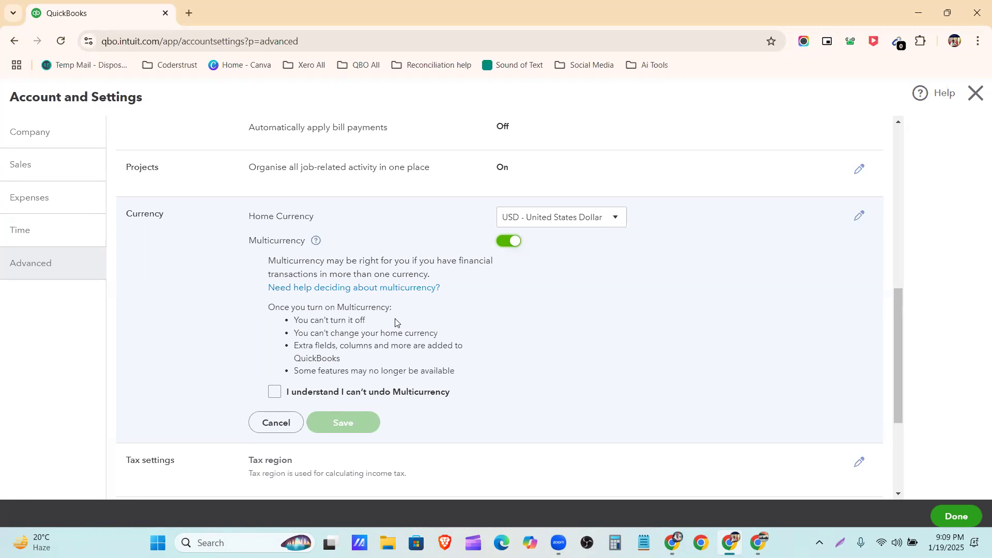
click(276, 395)
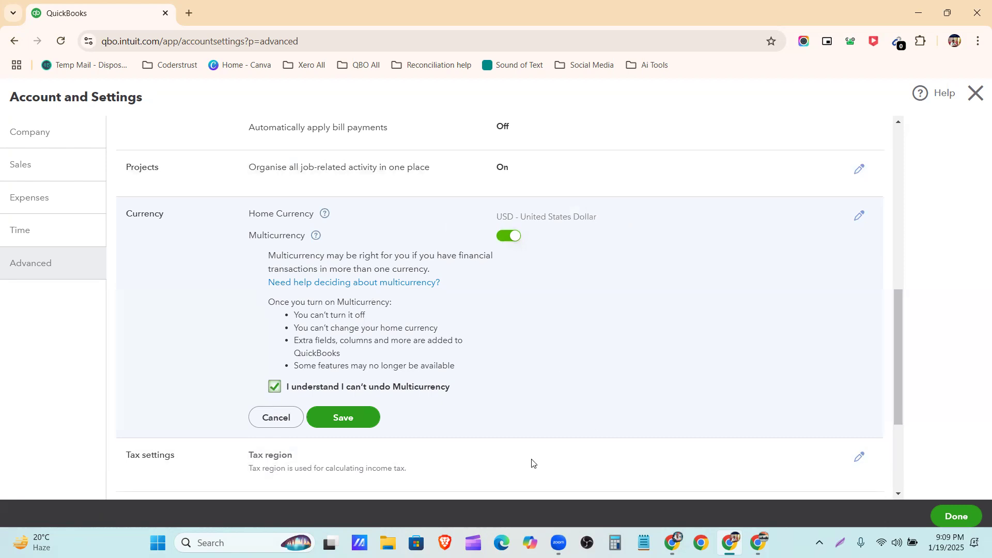
click(361, 416)
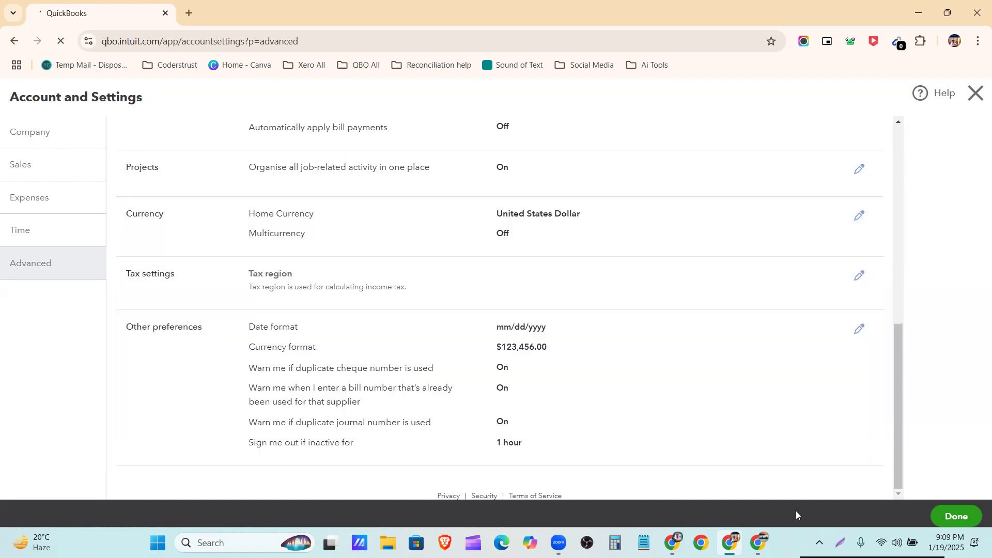
Step: Exit Account and Settings and agree to leave without saving
click(965, 512)
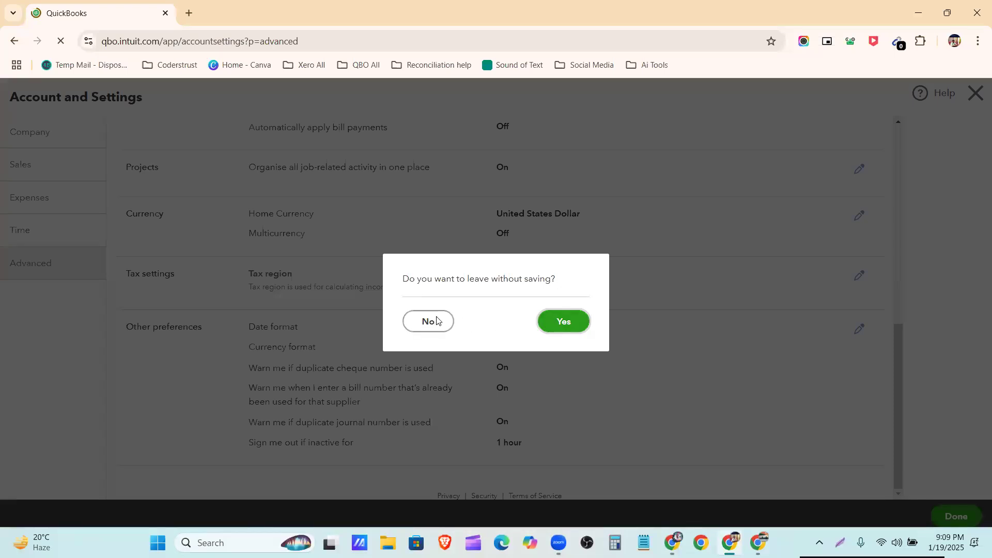
click(581, 323)
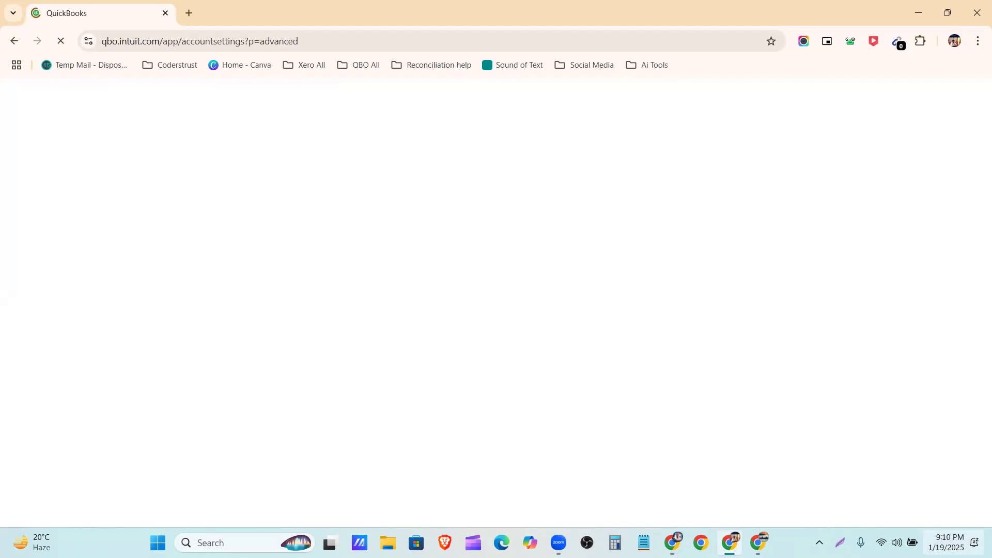
click(898, 543)
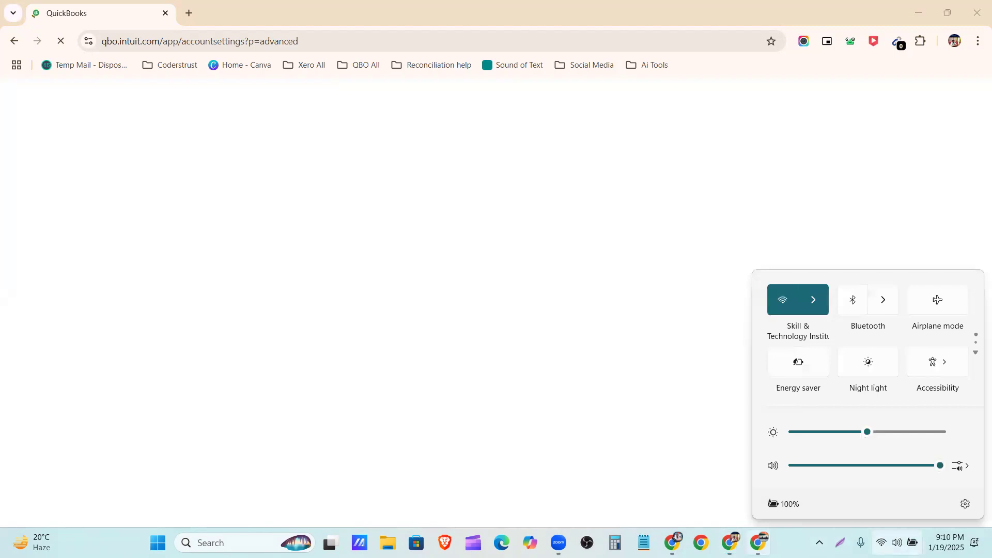
key(Escape)
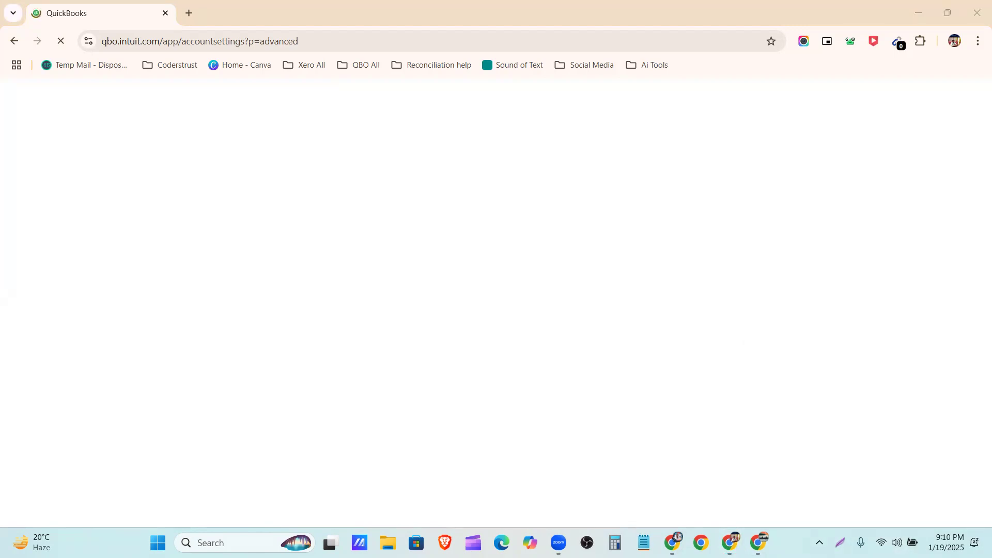
click(897, 543)
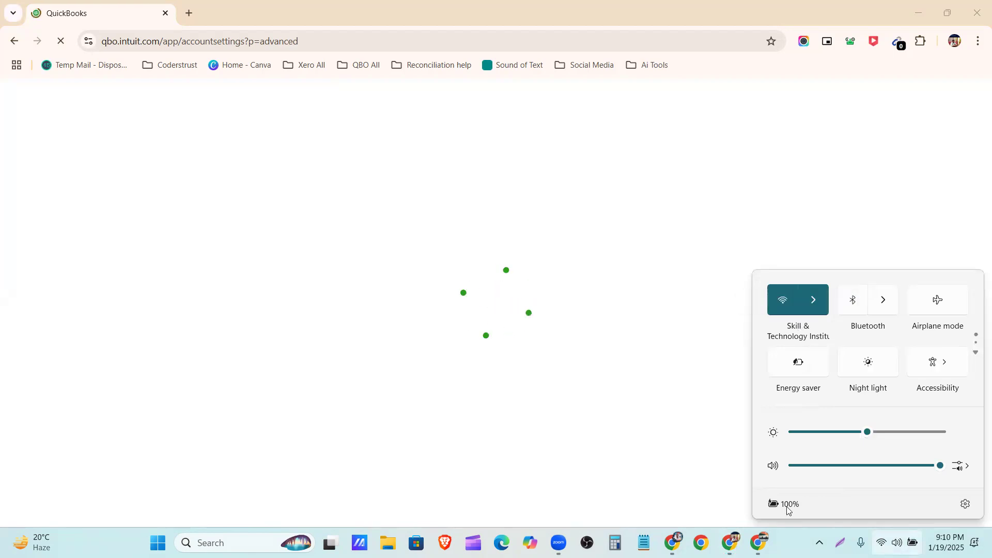
key(Escape)
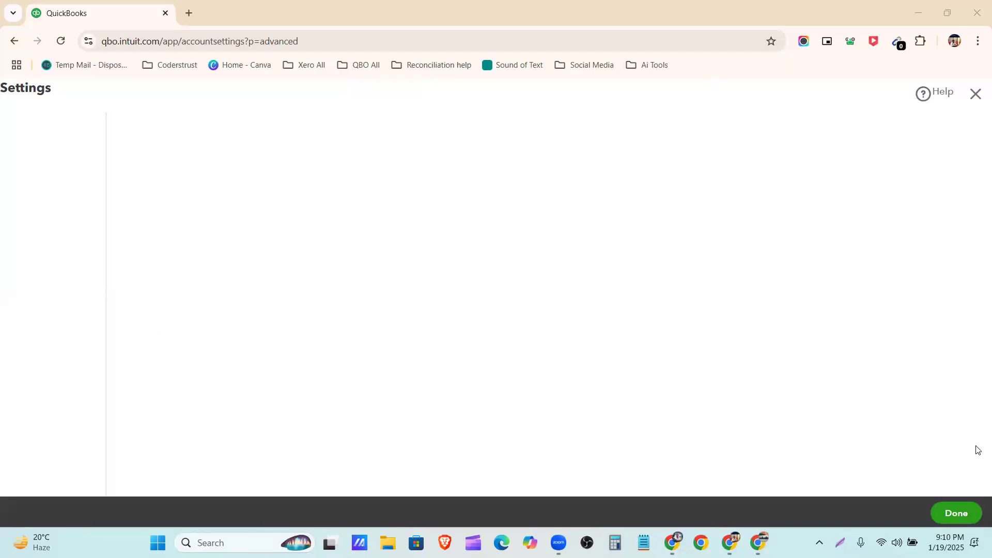
Step: Close the blank settings page and reload the QuickBooks homepage
click(965, 512)
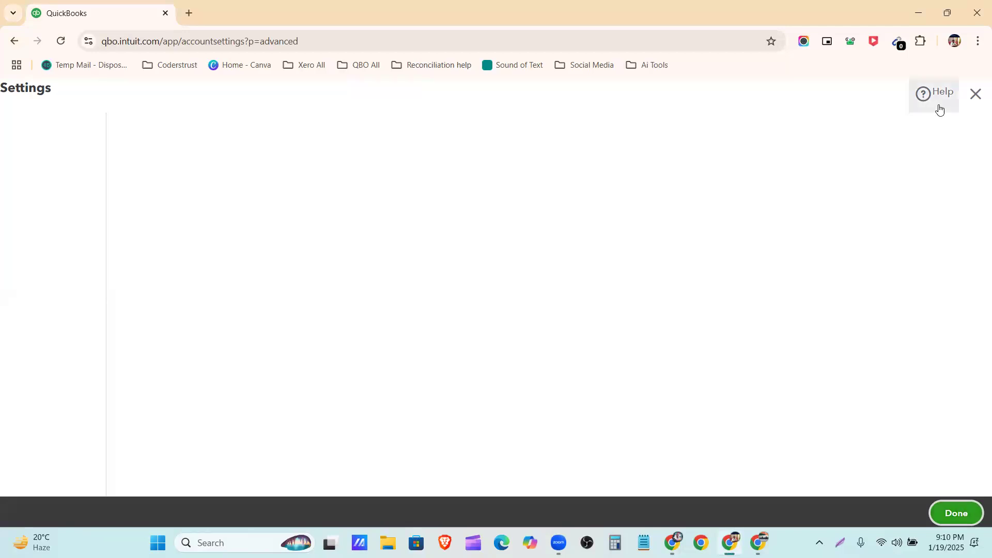
click(973, 100)
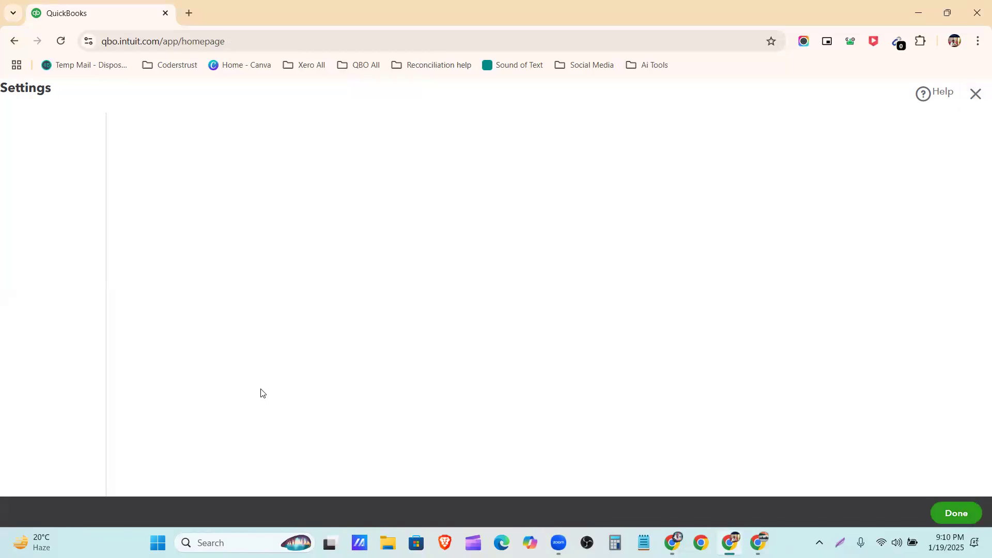
click(61, 42)
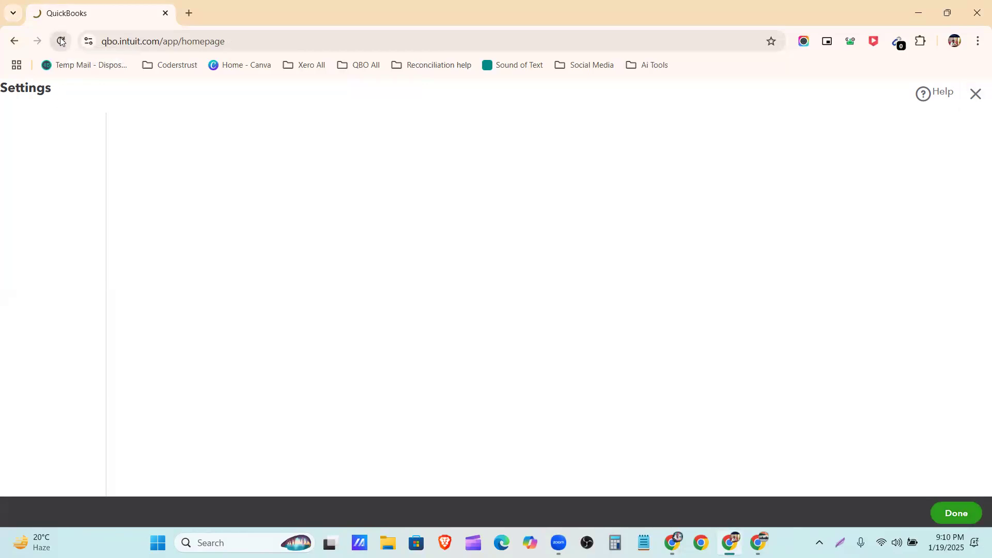
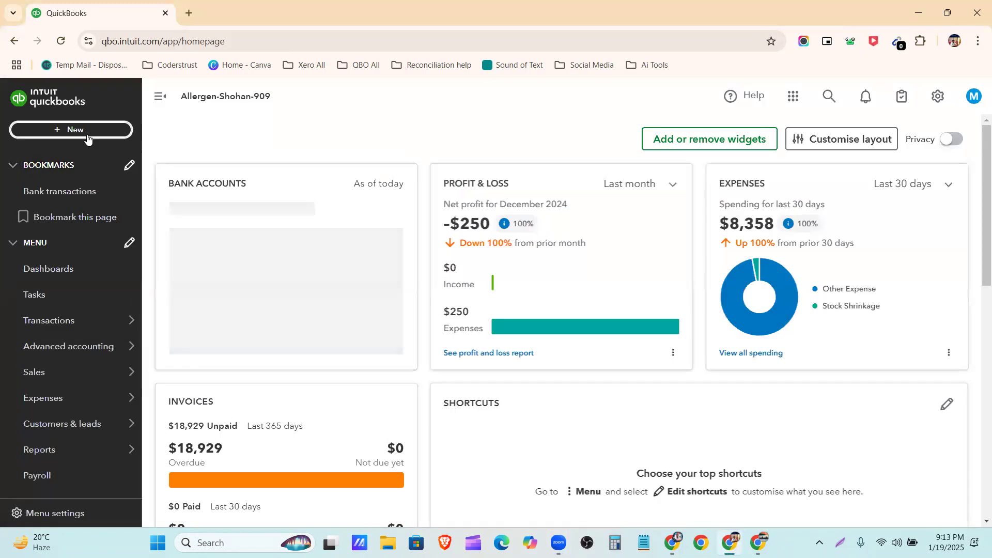
Step: Open a new blank customer invoice and look through the form's fields
click(87, 134)
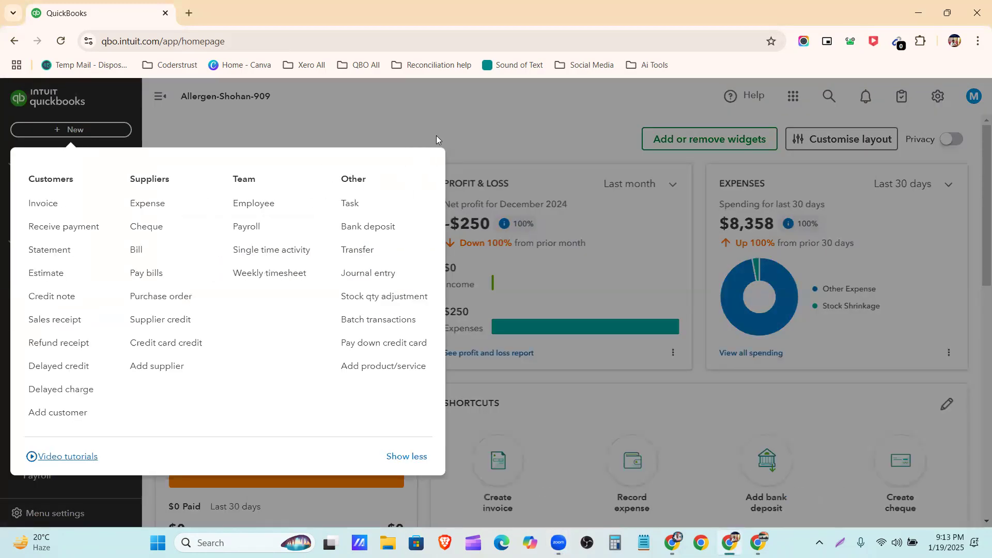
click(61, 203)
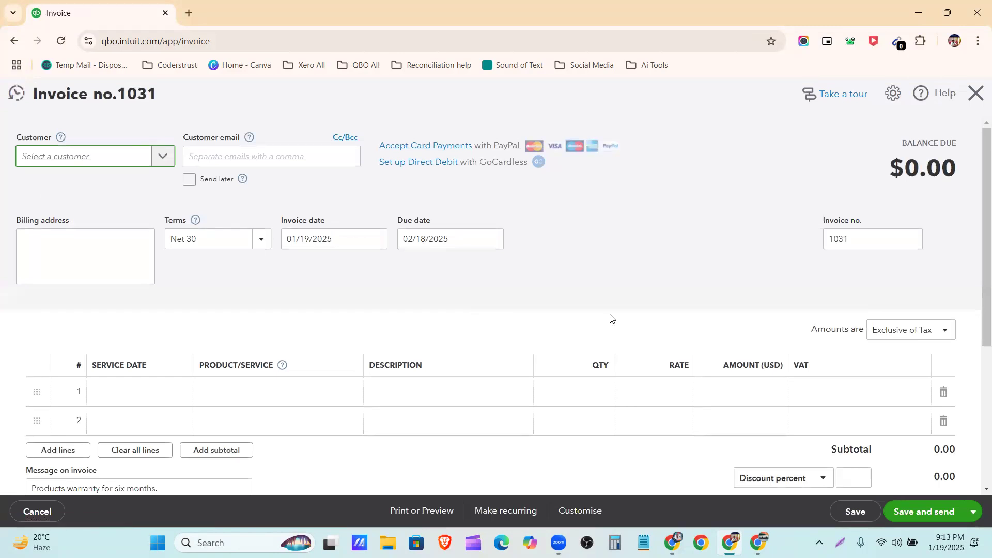
scroll(610, 319, down, 5)
scroll(610, 318, up, 5)
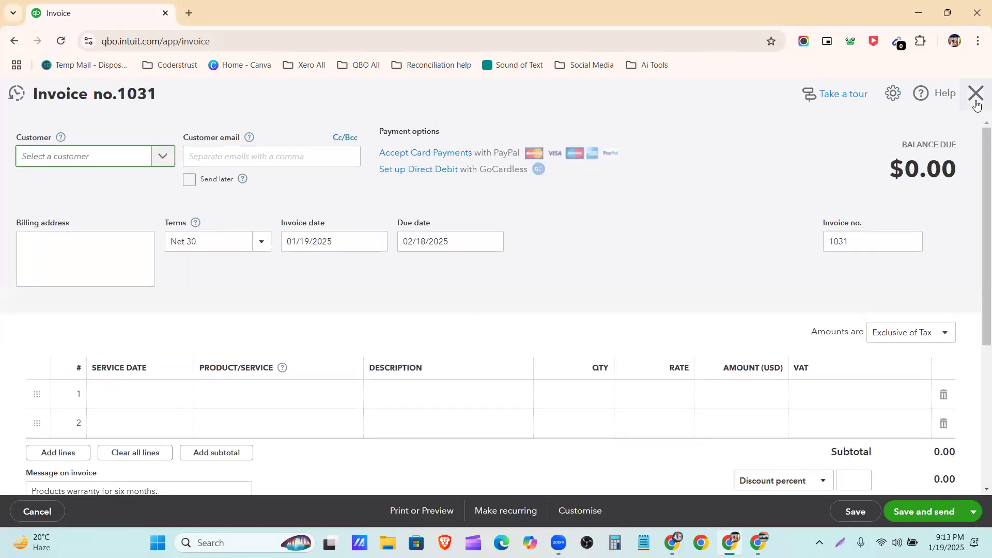
Step: Close the blank invoice and review the CAD, Euro and pound customer sheets in the Multicurrency invoice spreadsheet
click(976, 102)
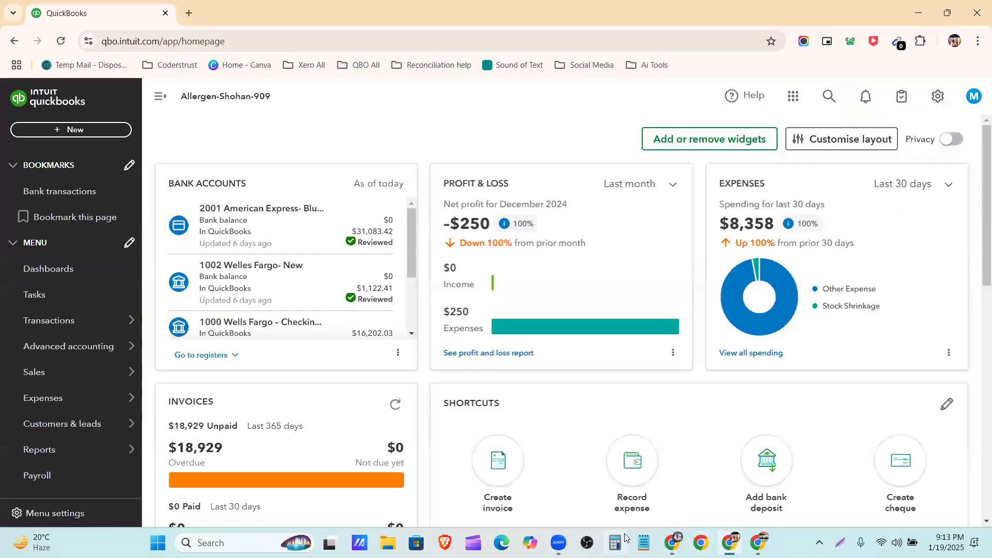
key(alt+Tab)
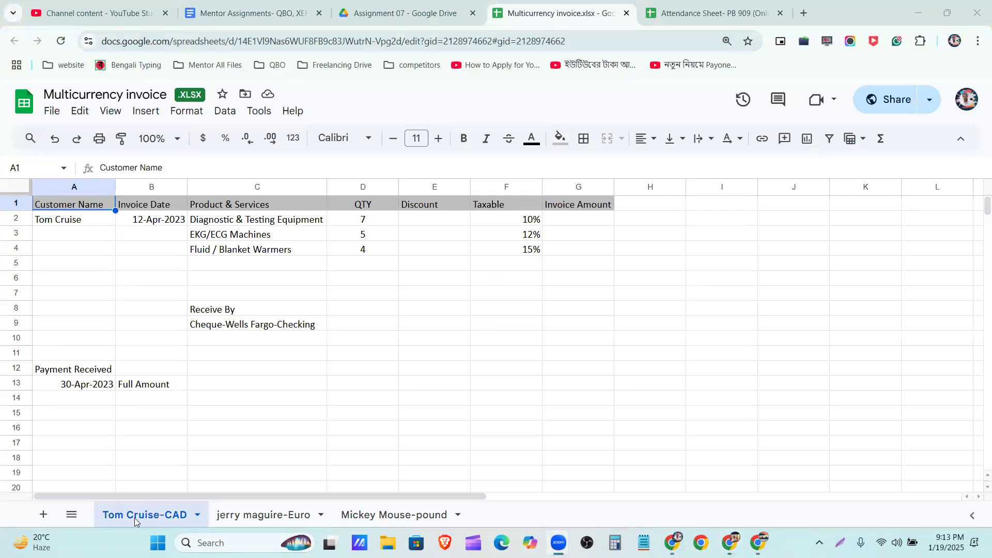
click(245, 521)
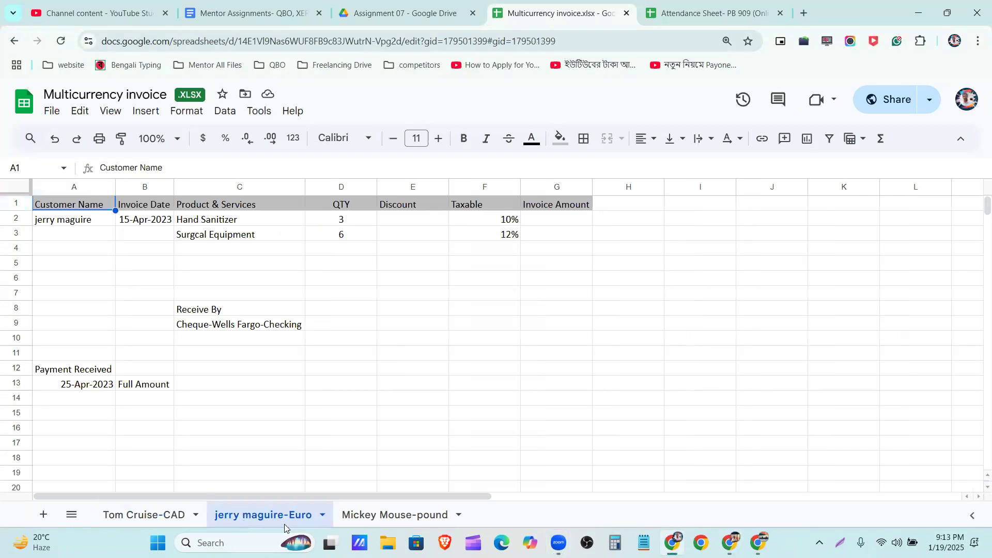
click(352, 521)
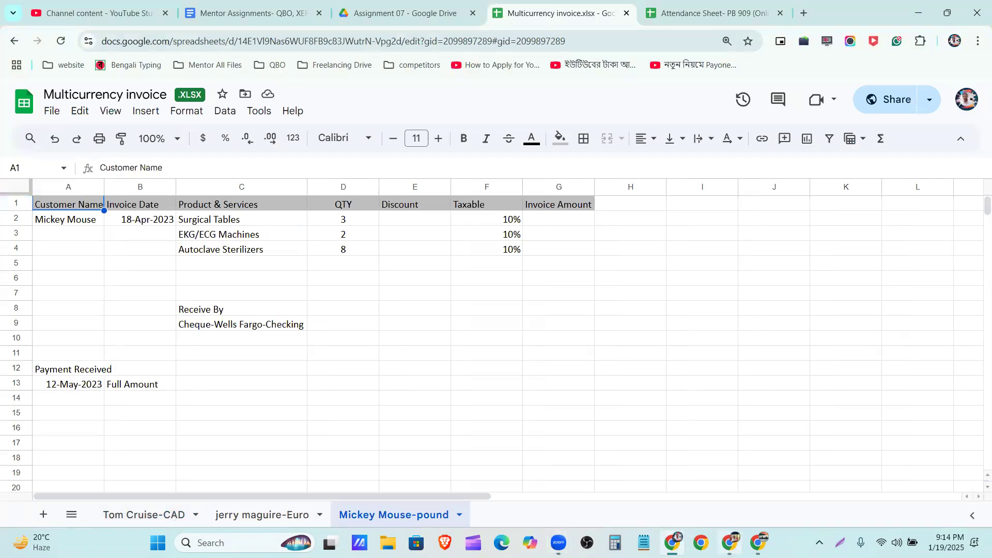
Step: Return to QuickBooks, review the Currency section in the Advanced account settings, and leave without saving
click(729, 542)
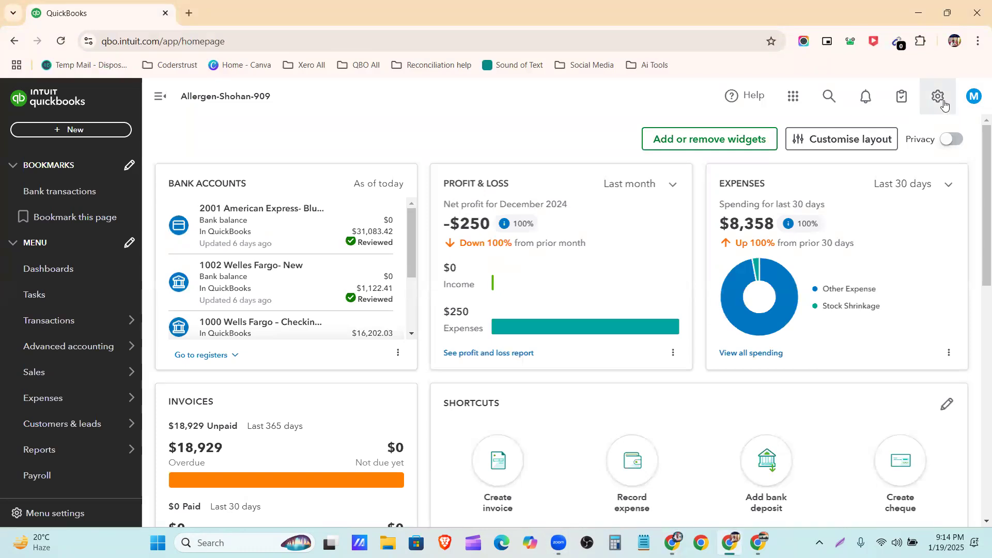
click(940, 99)
click(476, 174)
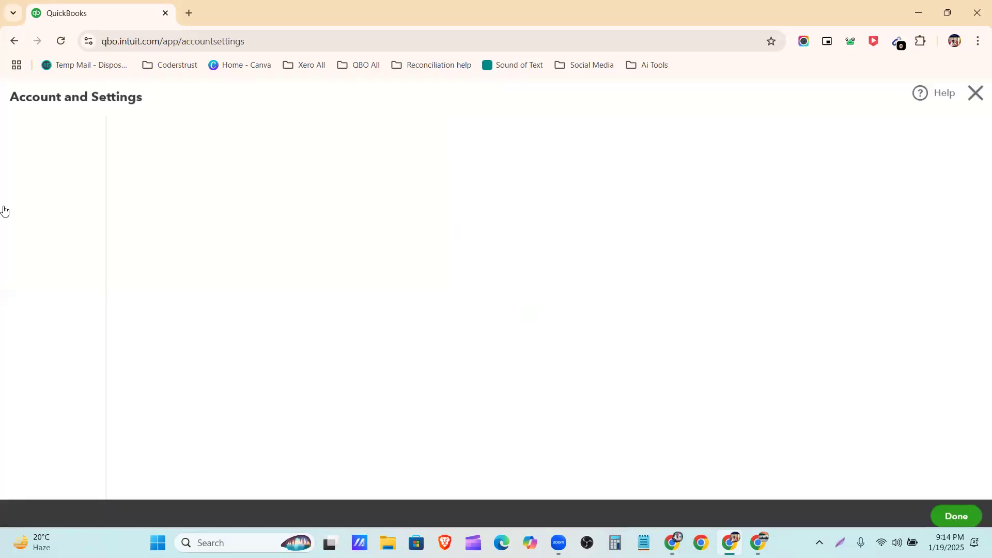
click(37, 264)
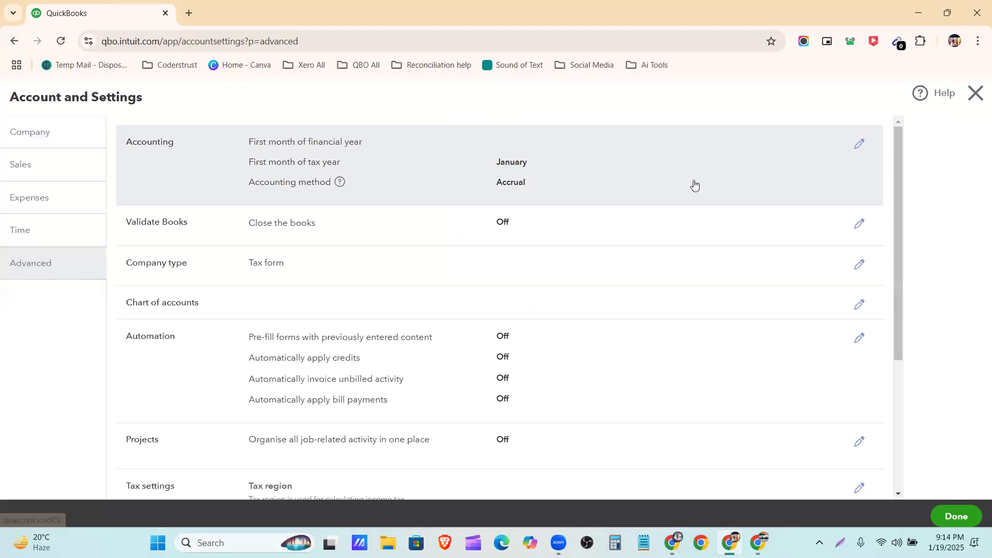
scroll(694, 186, down, 4)
scroll(674, 251, up, 5)
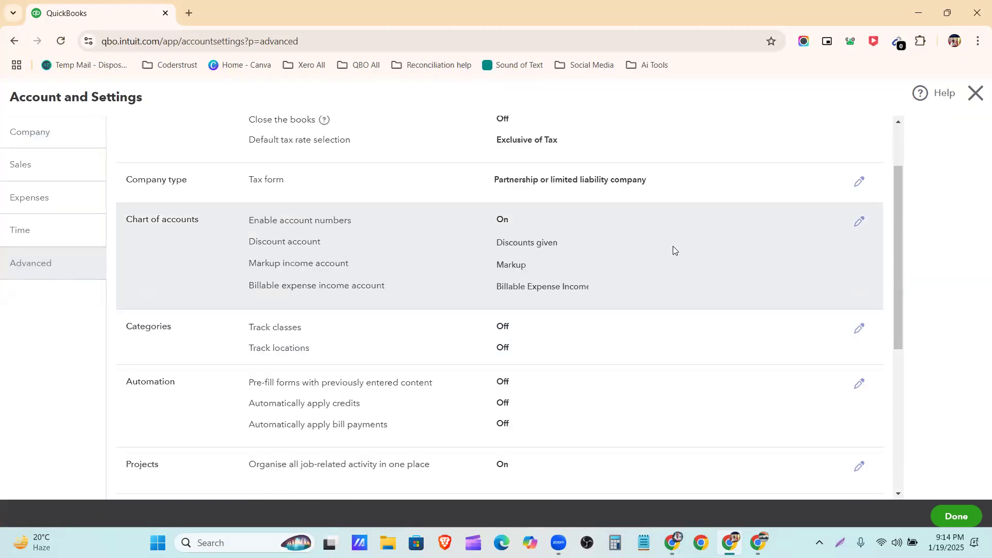
scroll(674, 251, up, 2)
scroll(674, 251, down, 4)
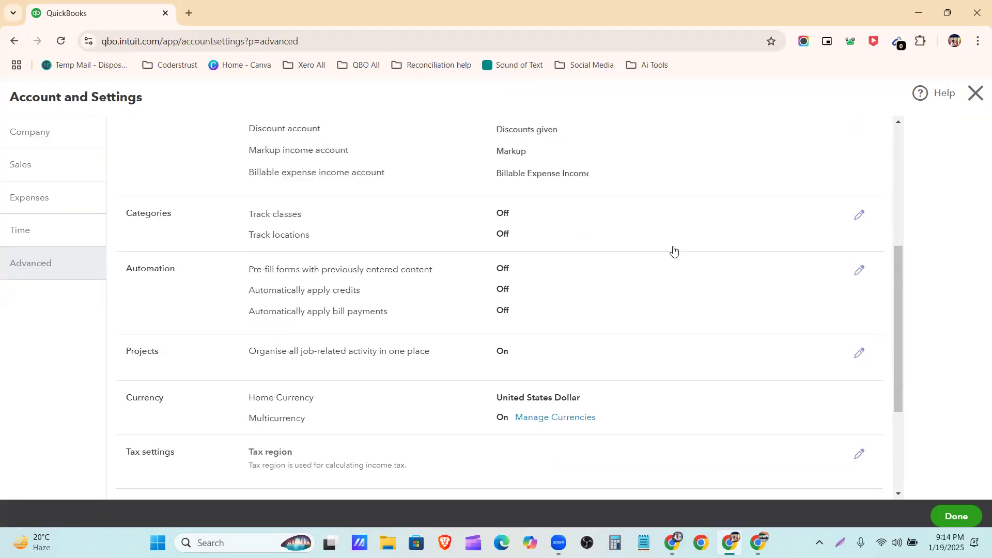
scroll(674, 251, down, 3)
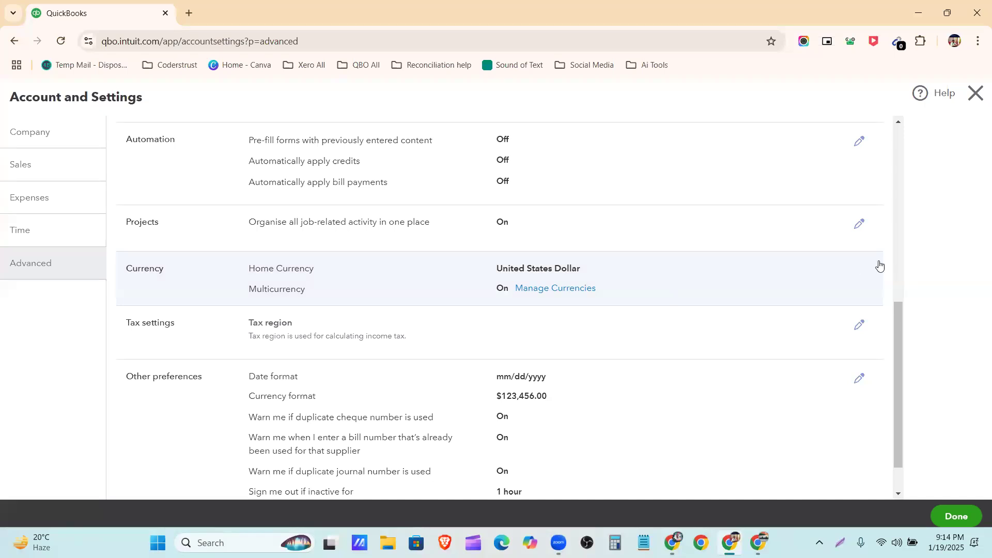
scroll(652, 308, down, 1)
scroll(627, 326, up, 4)
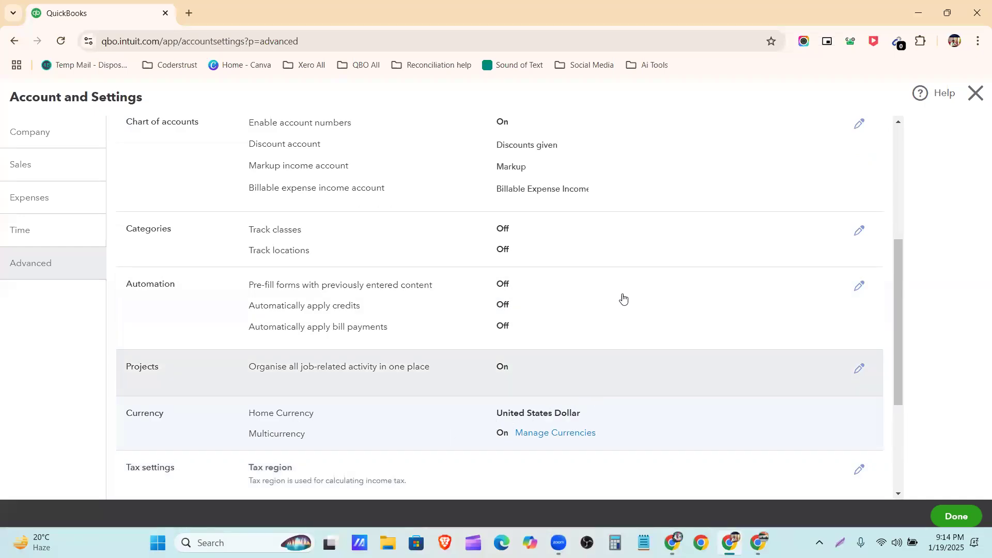
click(976, 95)
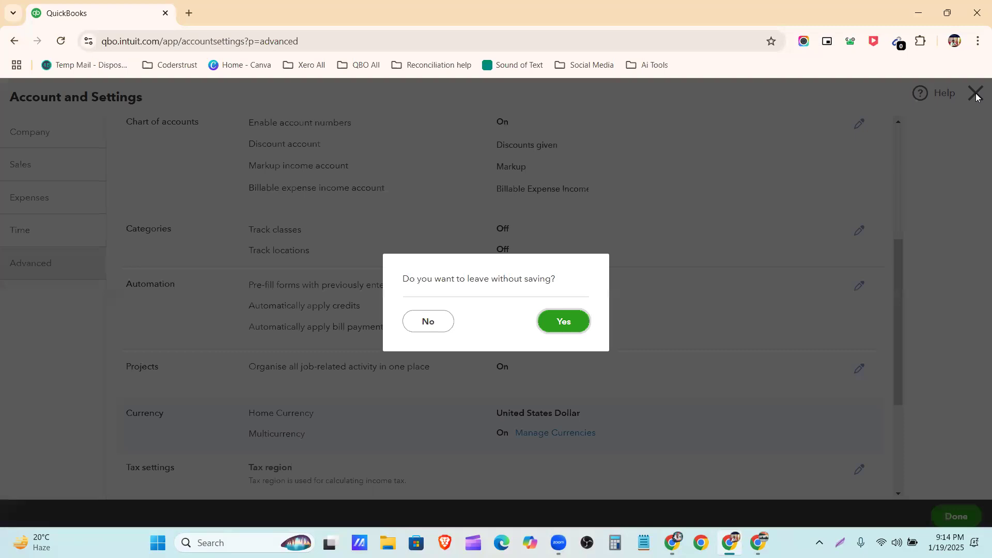
click(566, 319)
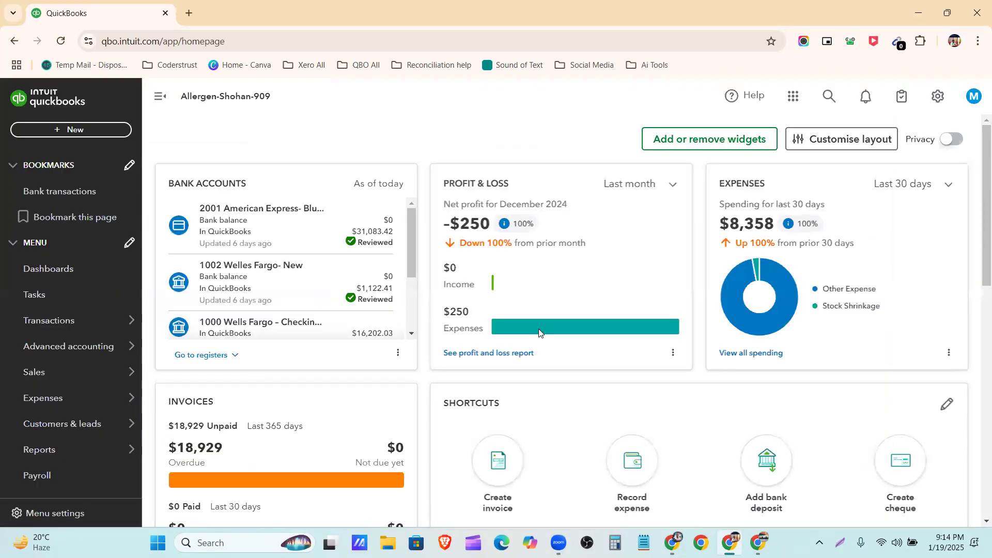
Step: Open the Currencies list from the company's full set of lists
click(938, 98)
click(938, 98)
click(938, 98)
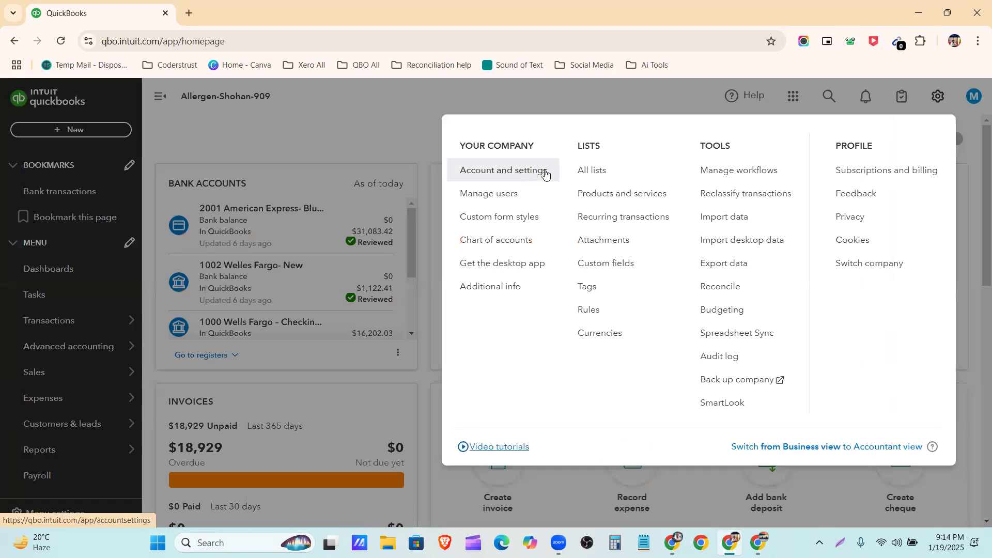
click(611, 171)
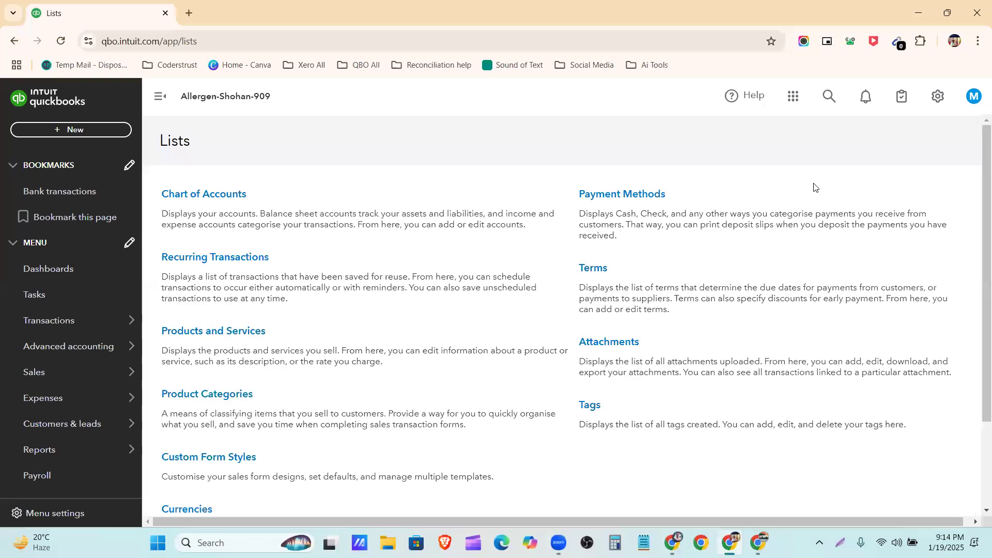
scroll(640, 349, down, 1)
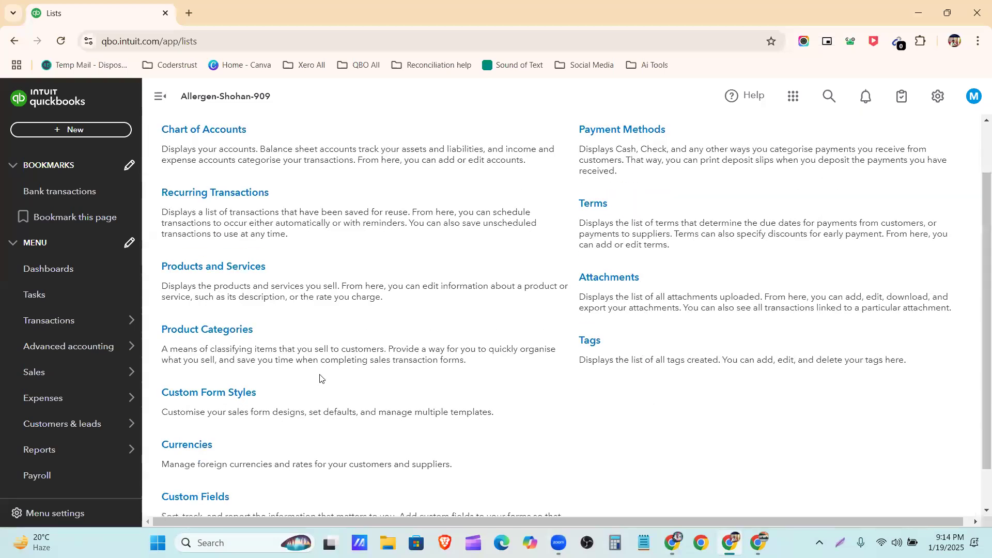
scroll(306, 389, down, 1)
scroll(300, 403, up, 2)
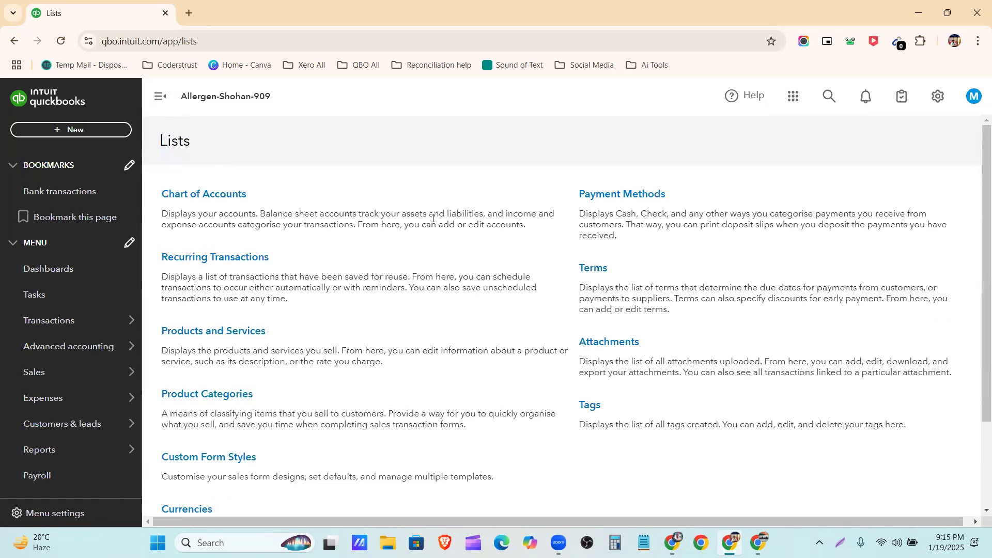
scroll(430, 224, down, 3)
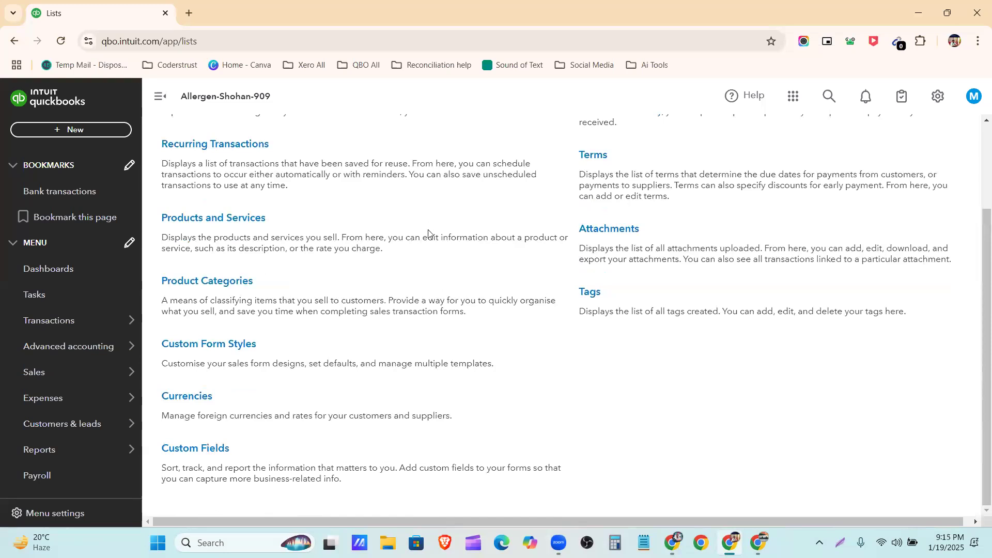
click(189, 399)
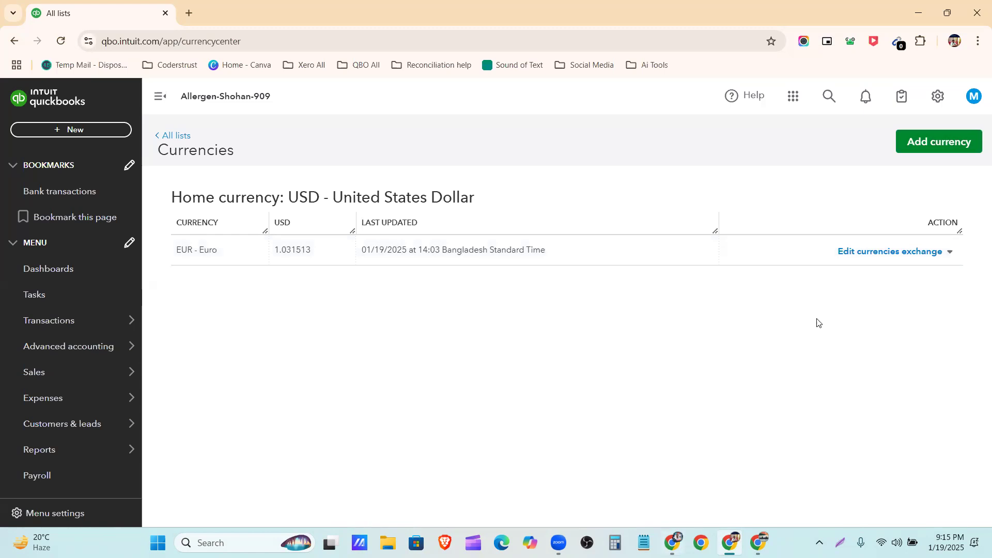
click(940, 141)
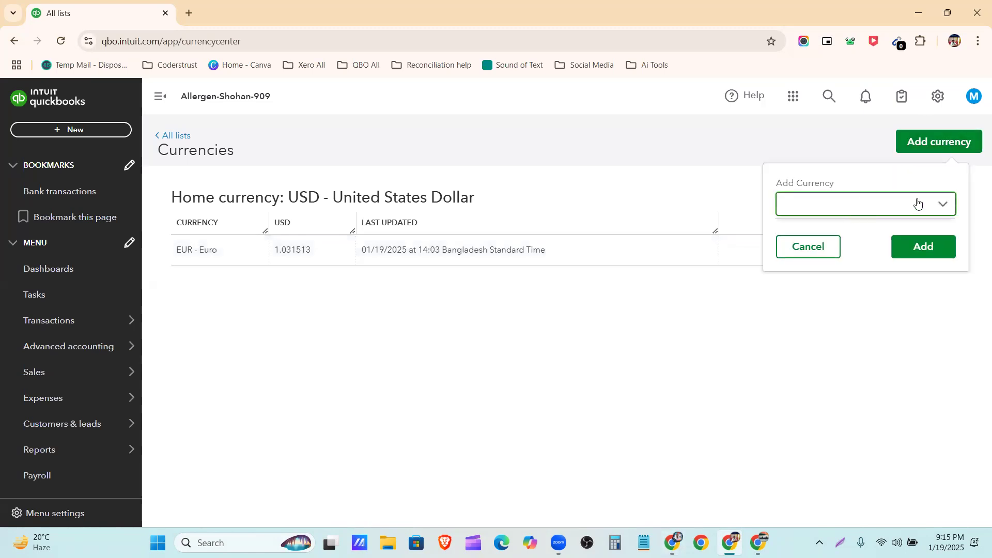
click(940, 210)
click(940, 209)
click(939, 209)
click(875, 204)
click(801, 254)
Step: Add CAD - Canadian Dollar to the company's currencies
click(957, 144)
click(904, 206)
scroll(895, 310, down, 4)
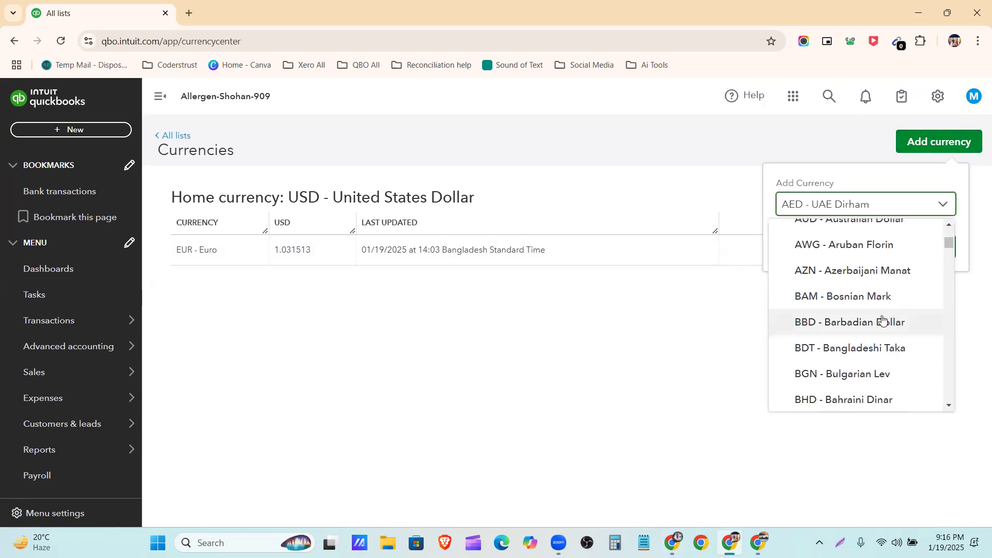
scroll(873, 339, down, 2)
scroll(874, 335, up, 6)
scroll(874, 335, down, 10)
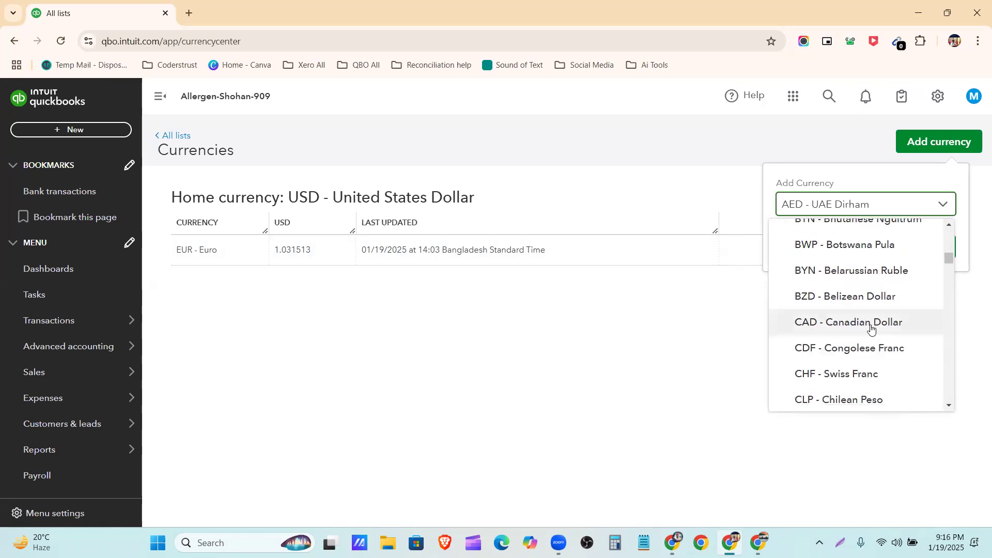
click(873, 325)
click(909, 250)
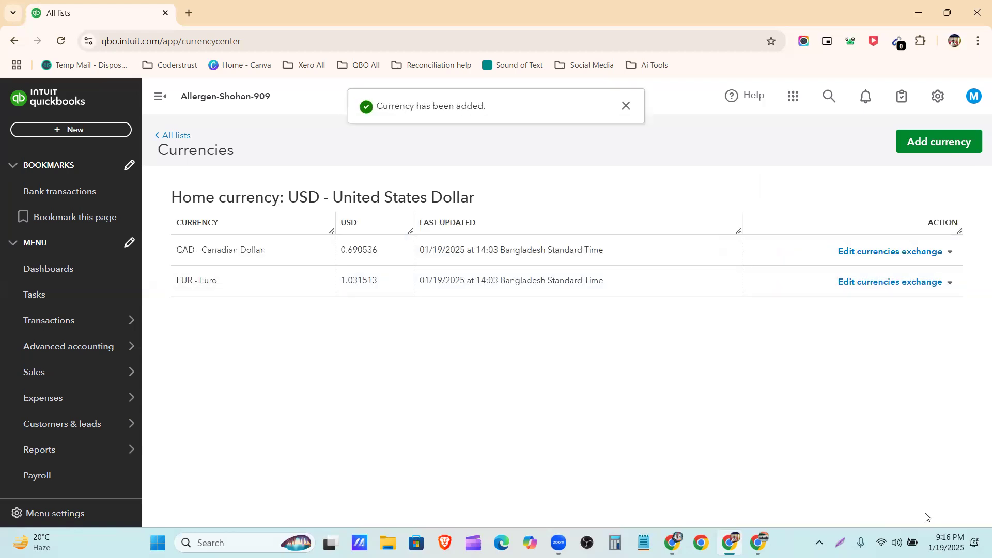
Step: Check the required currency in the Multicurrency invoice spreadsheet, then add GBP - British Pound Sterling to the company's currencies in QuickBooks
click(677, 541)
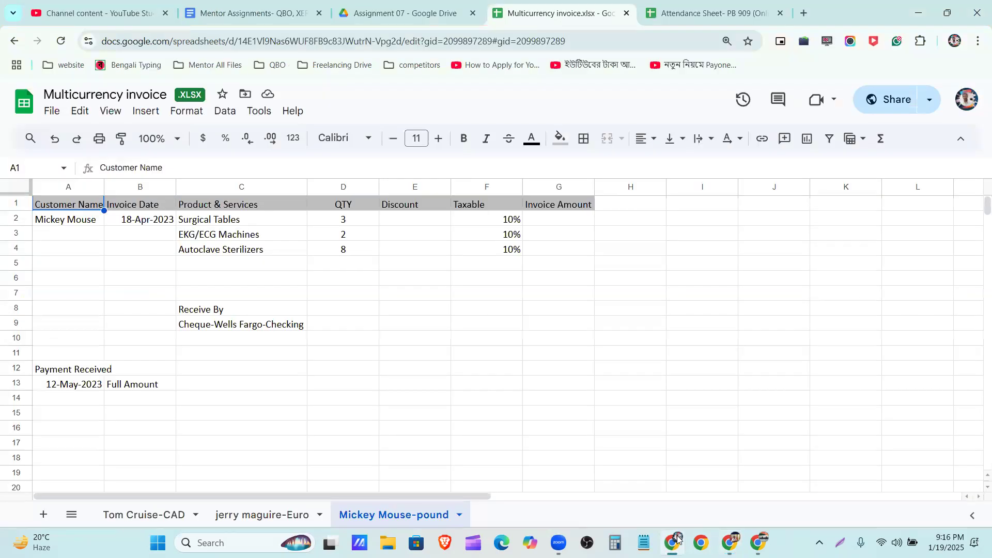
click(677, 541)
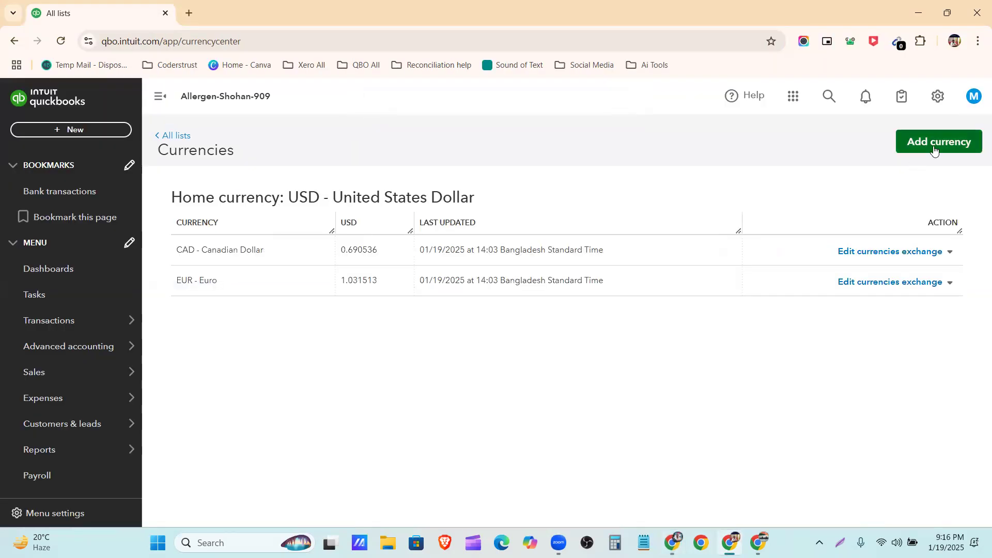
click(935, 147)
click(902, 207)
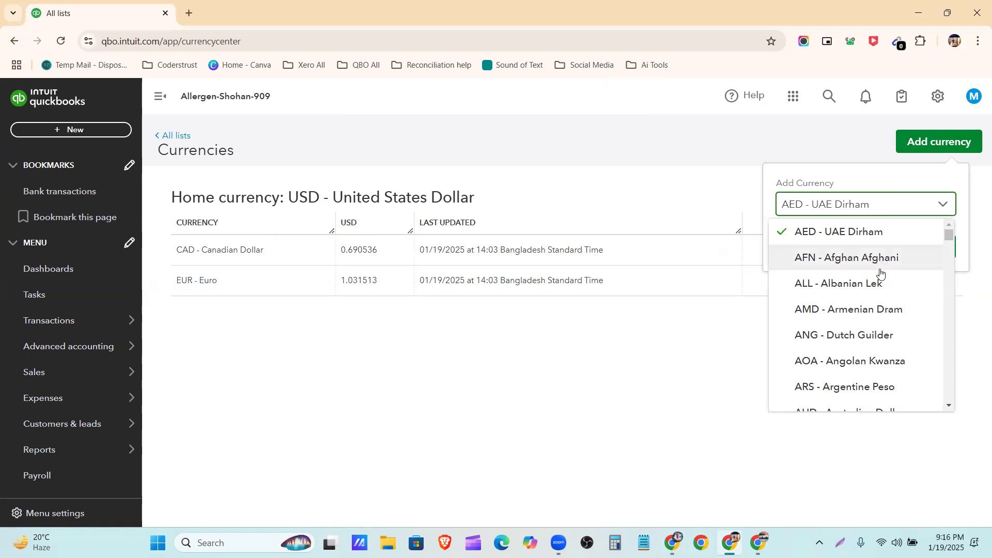
scroll(881, 273, down, 1)
scroll(881, 274, down, 6)
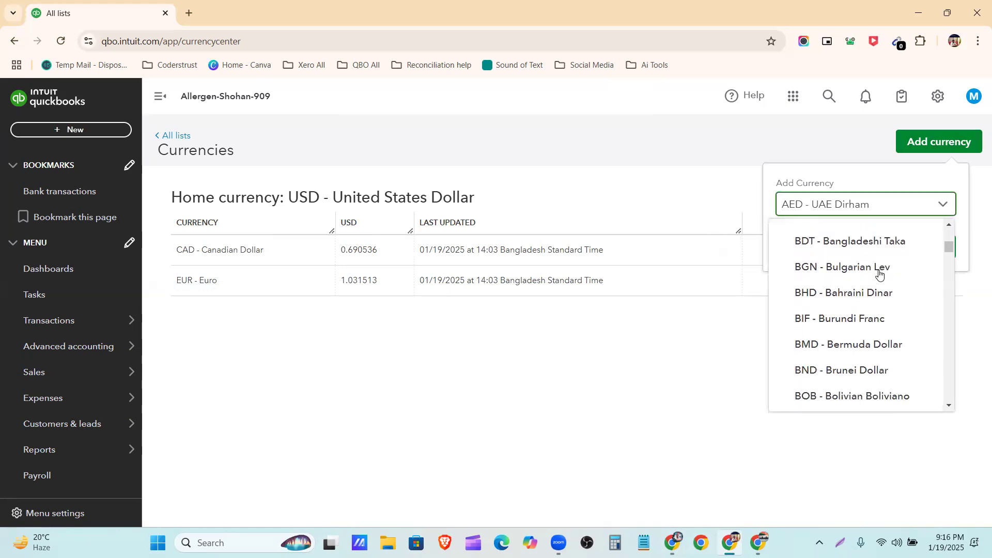
scroll(880, 274, down, 7)
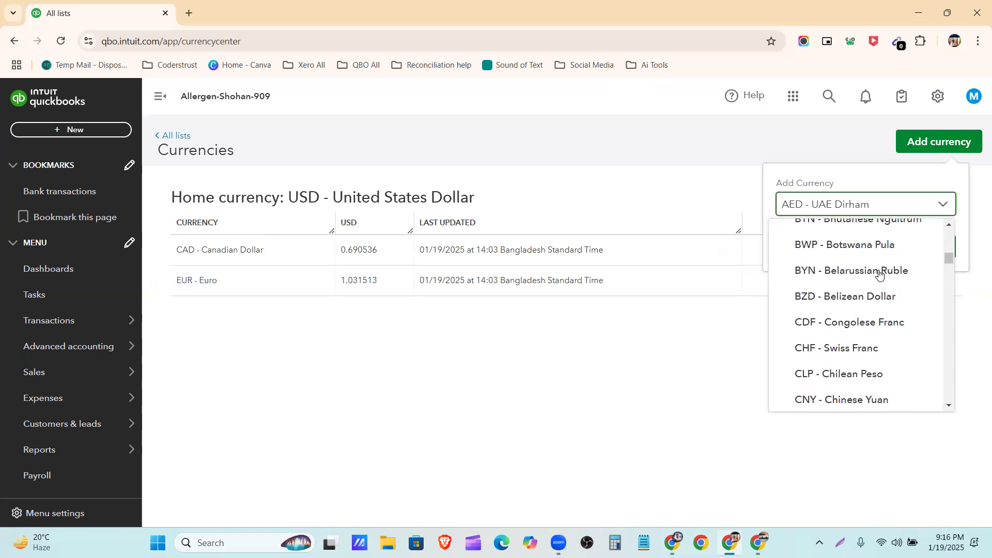
scroll(881, 274, down, 5)
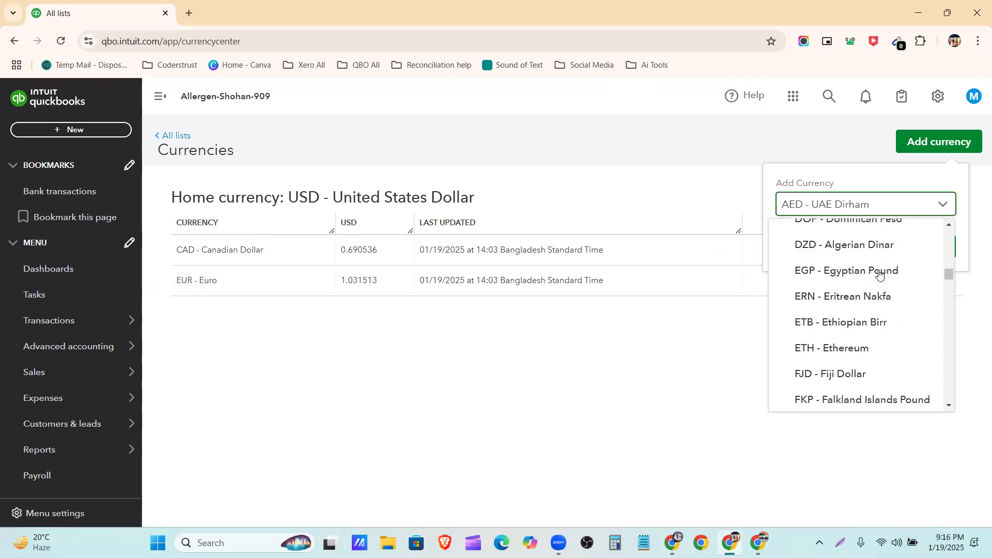
scroll(881, 294, down, 5)
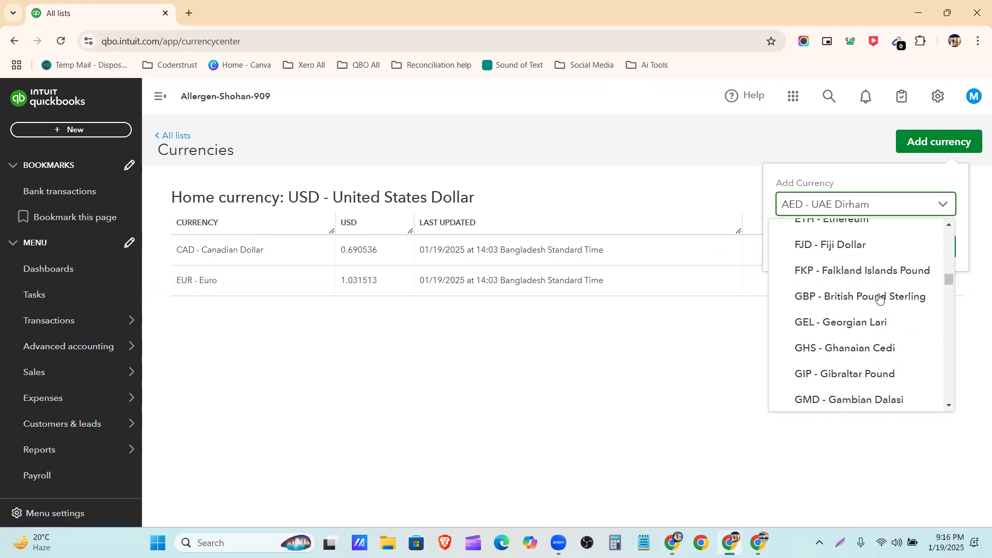
click(872, 298)
click(929, 249)
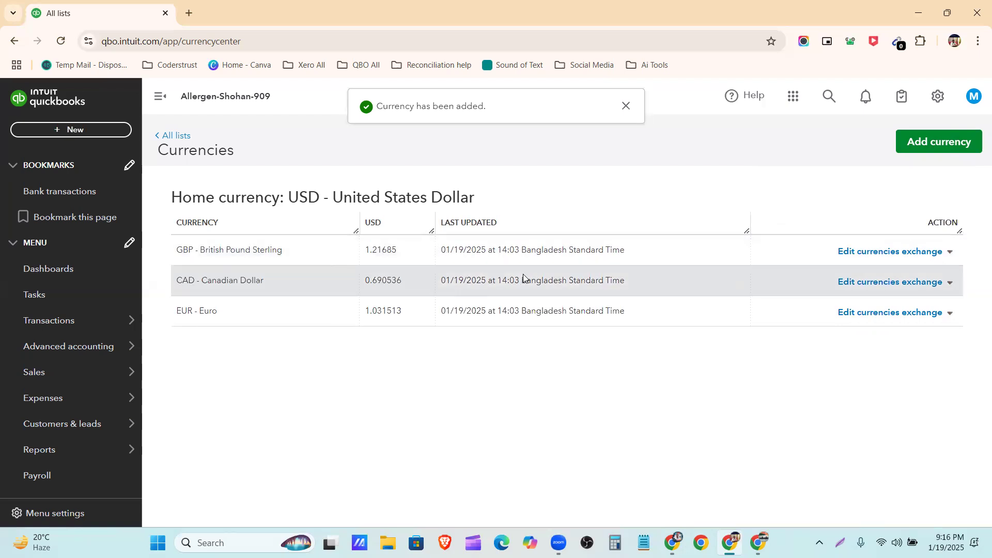
Step: Narrow the Last Updated column in the currencies table by moving its far edge inward
drag(441, 223, 520, 224)
click(698, 184)
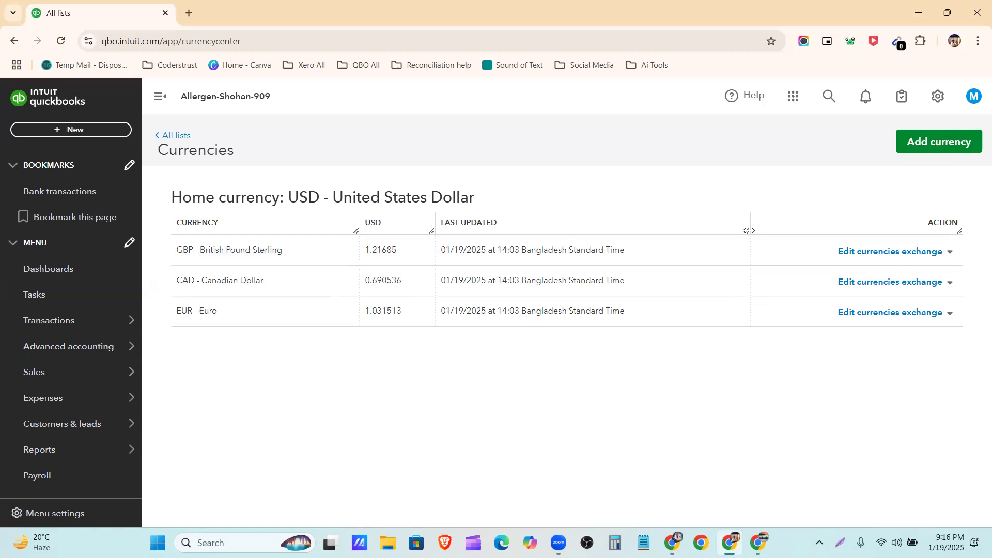
drag(750, 231, 715, 231)
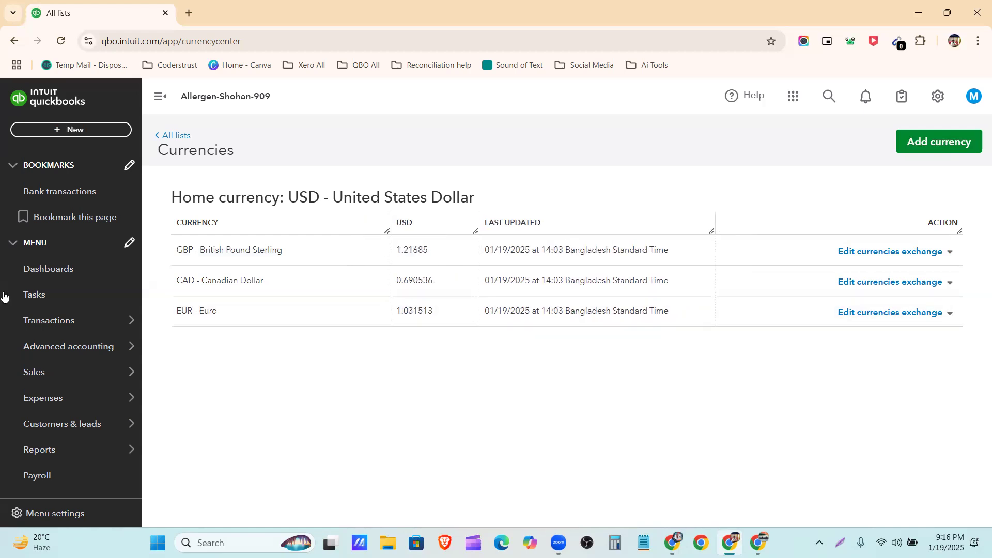
Step: Start a new invoice, and review the CAD customer's invoice date, products, quantities and tax rates in the Multicurrency invoice spreadsheet
click(92, 130)
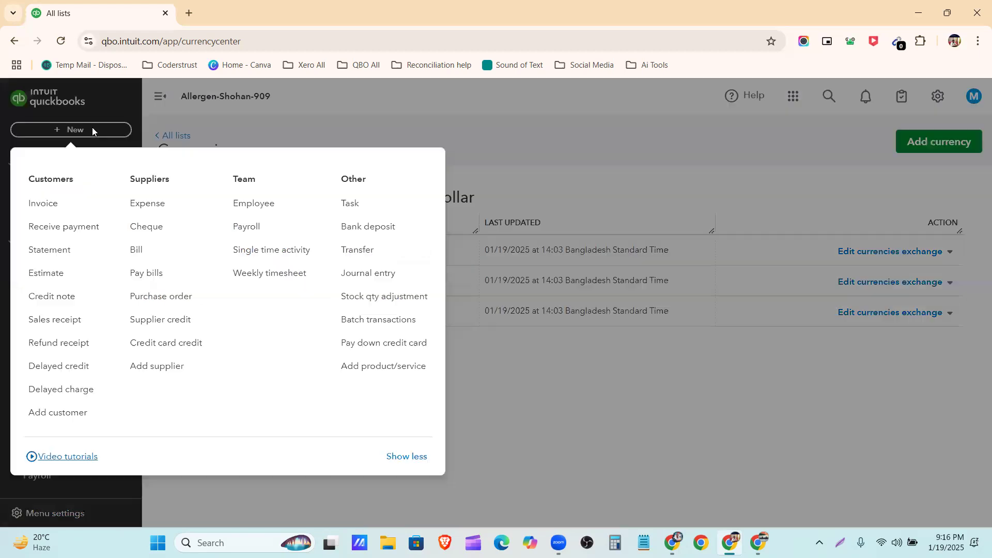
click(50, 207)
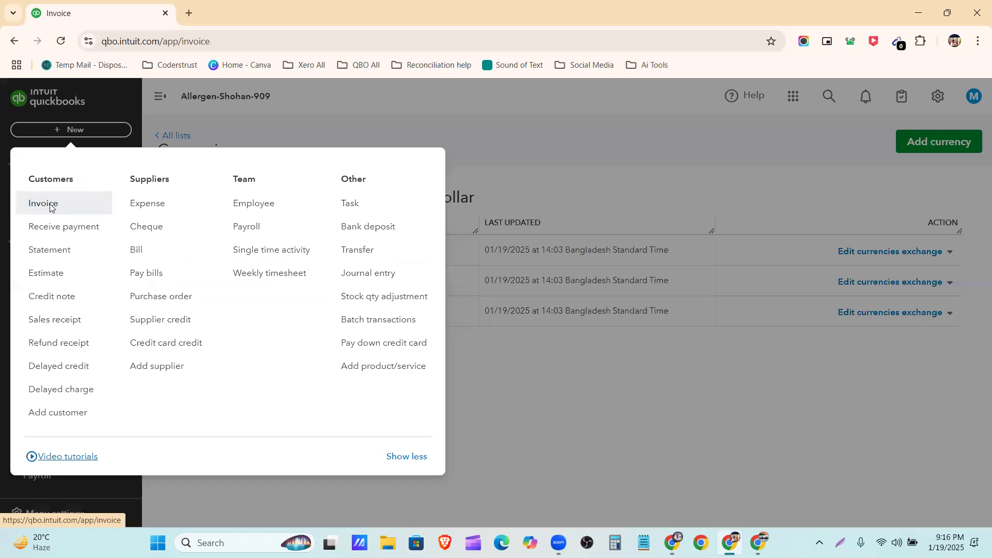
click(673, 544)
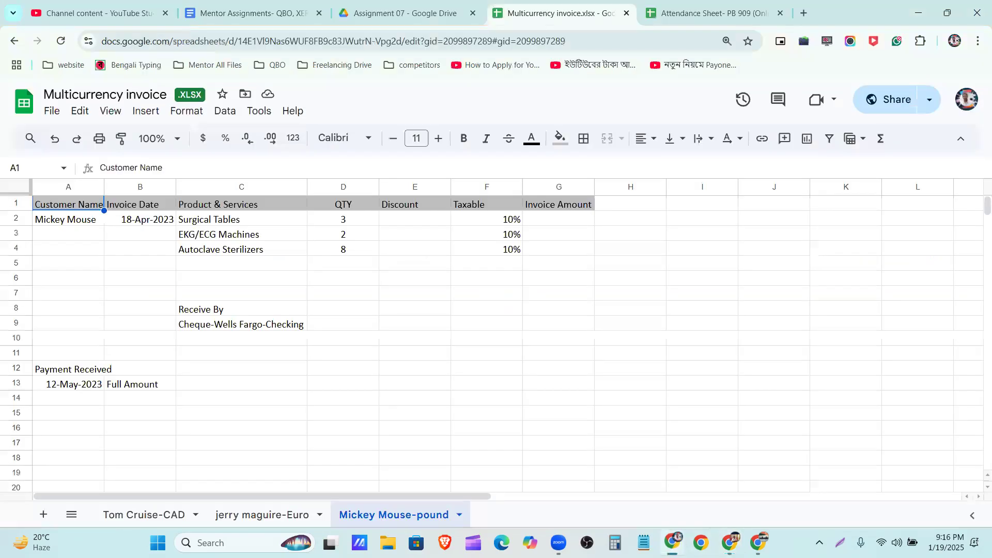
click(137, 519)
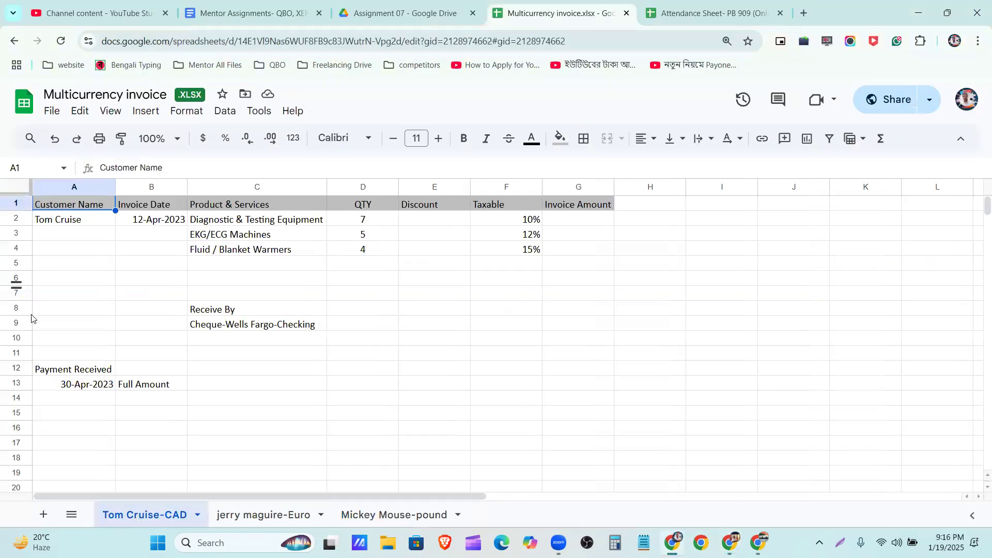
click(59, 227)
click(167, 219)
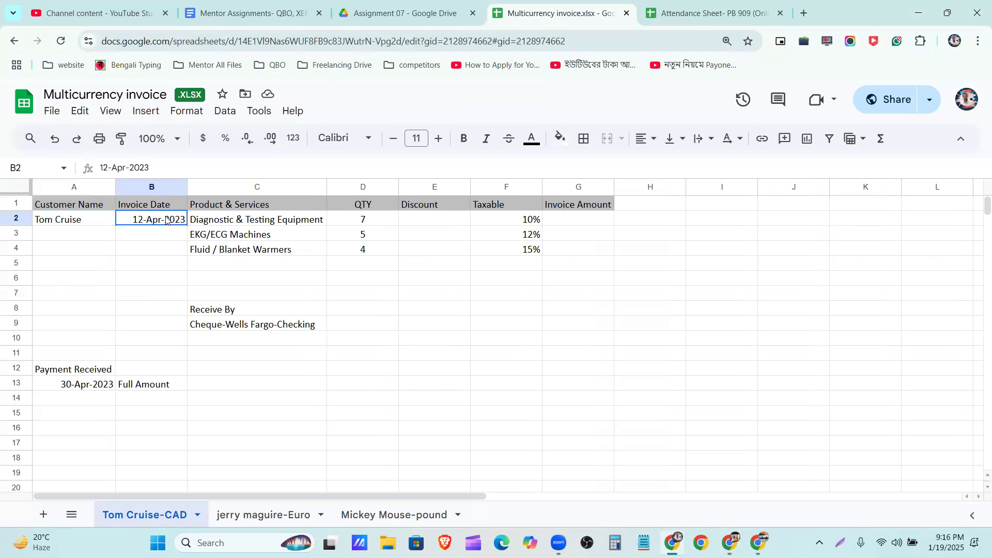
drag(258, 220, 367, 250)
drag(539, 220, 538, 279)
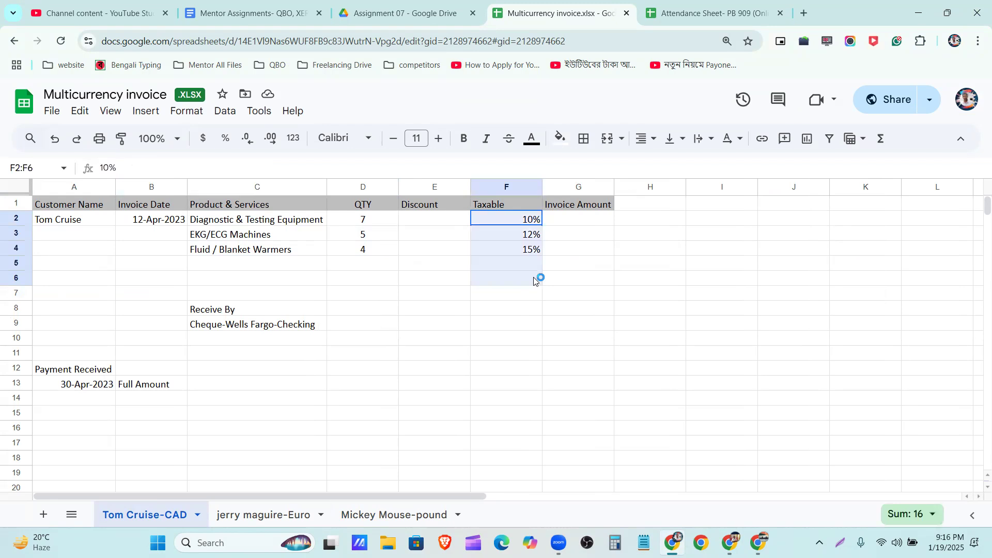
Step: Copy the CAD customer's name from the spreadsheet and try to add it as a new customer on the QuickBooks invoice
click(101, 223)
key(ctrl+c)
key(alt+Tab)
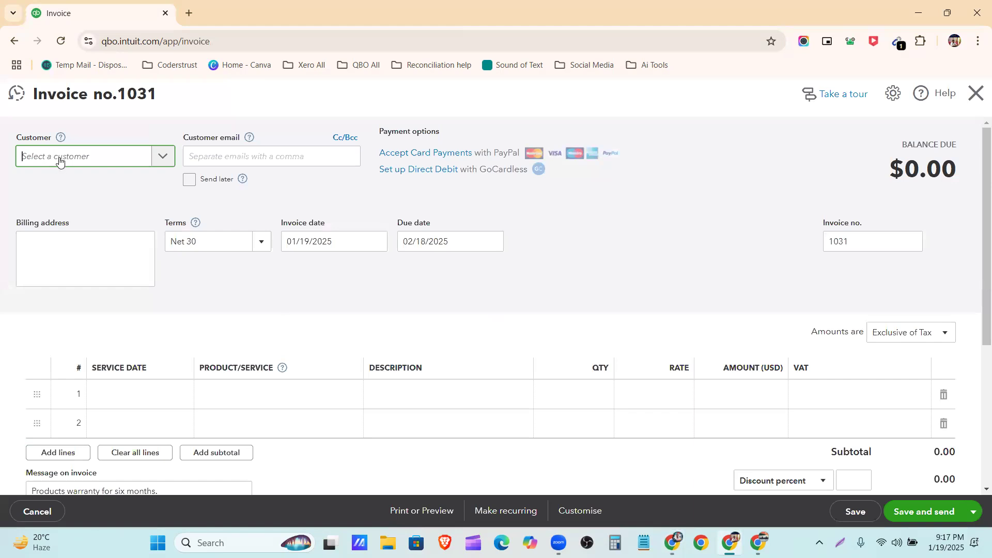
key(ctrl+v)
click(83, 186)
click(124, 161)
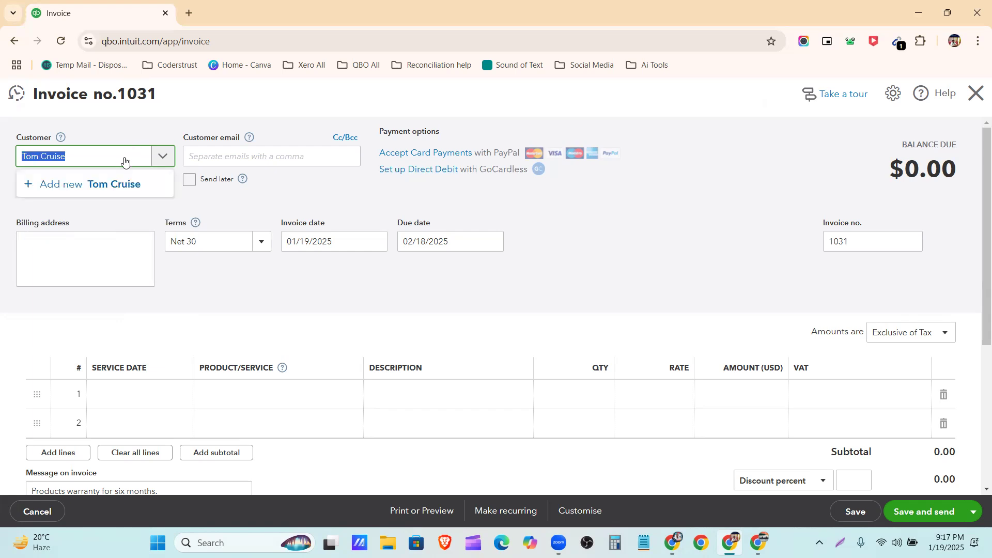
click(119, 183)
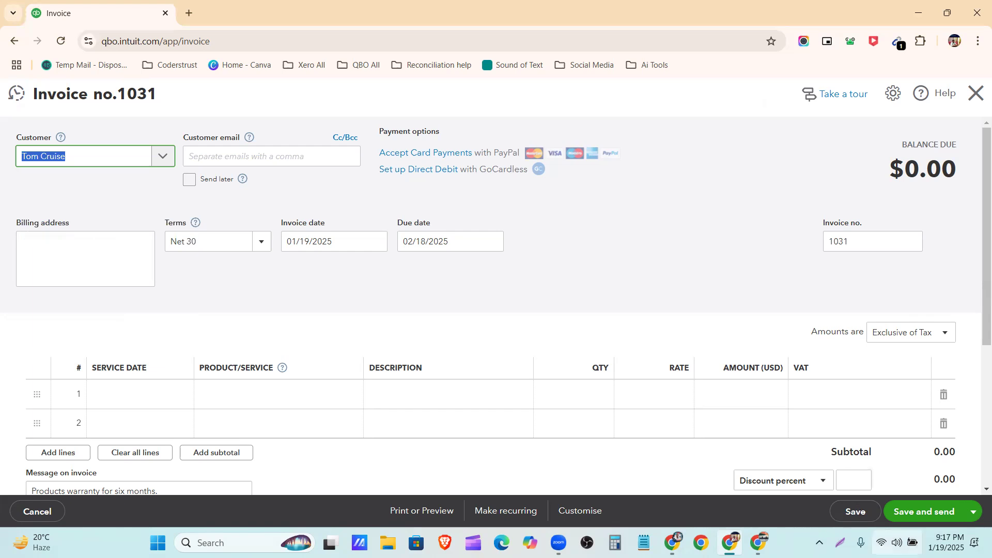
Step: Connect the computer to the Skill & Technology Institute_5G Wi-Fi network and return to the invoice
click(897, 543)
click(816, 303)
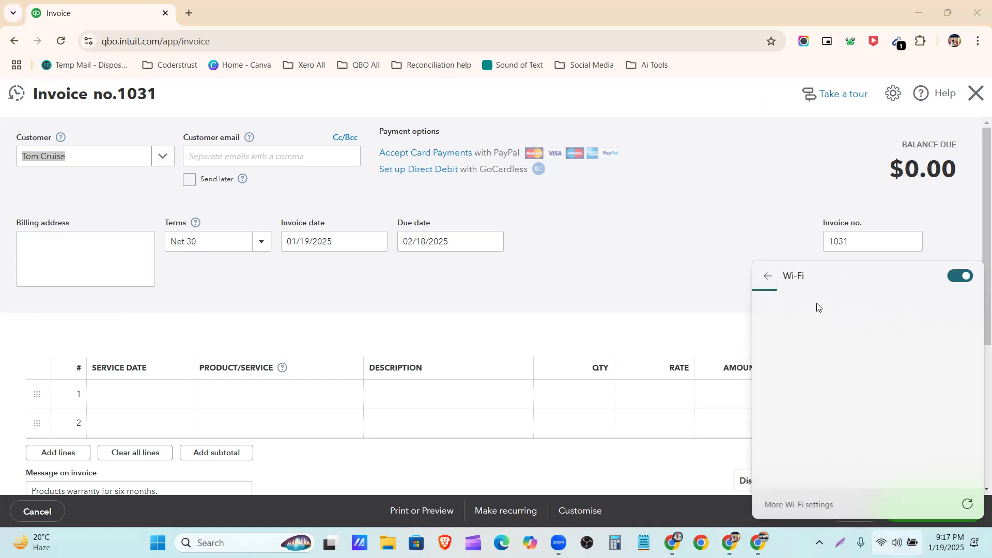
click(853, 393)
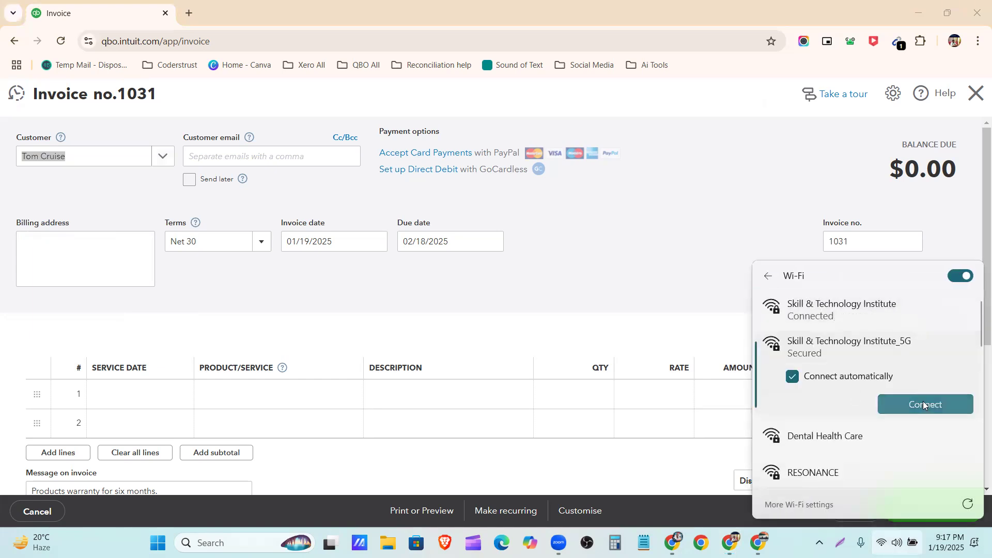
click(923, 403)
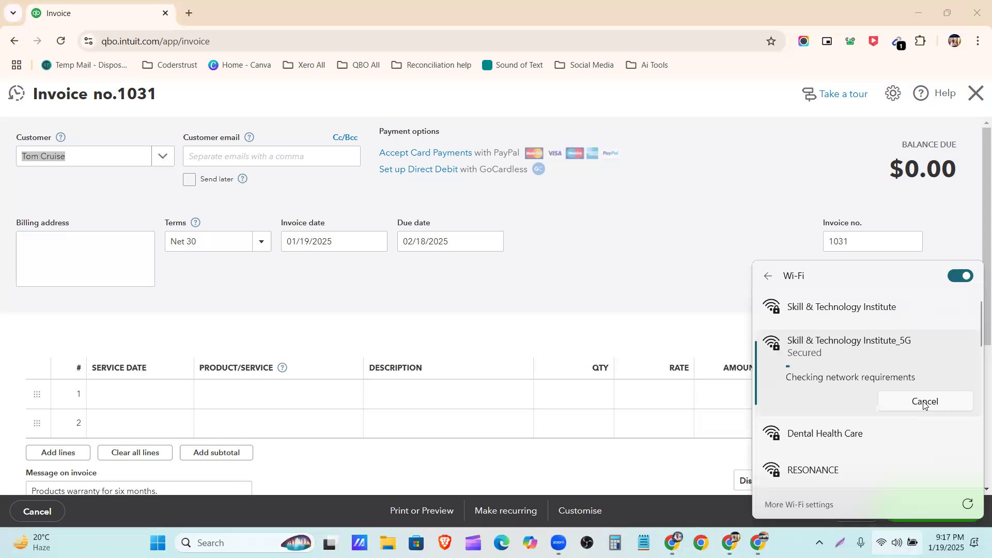
click(489, 259)
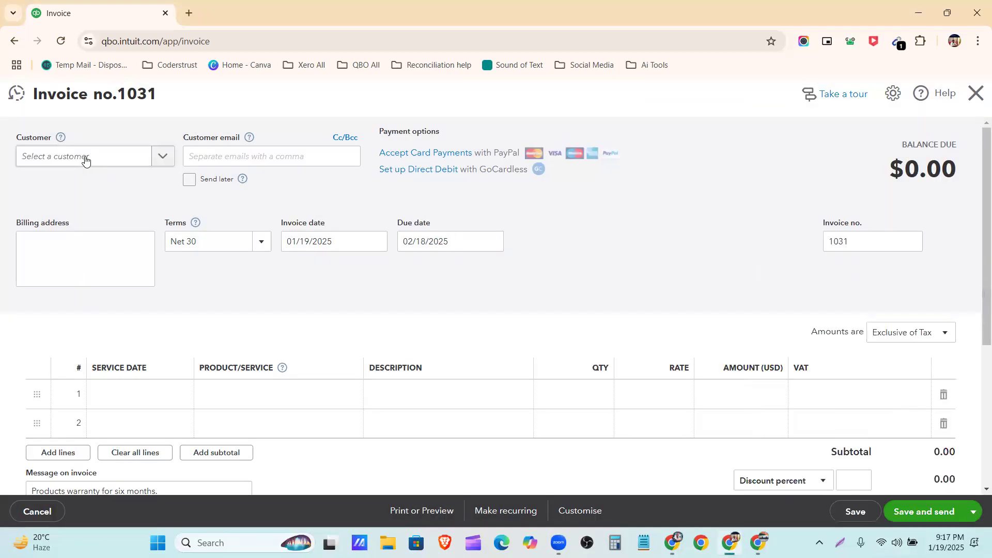
Step: Enter the copied customer name on the invoice and open a new customer record for it
click(86, 161)
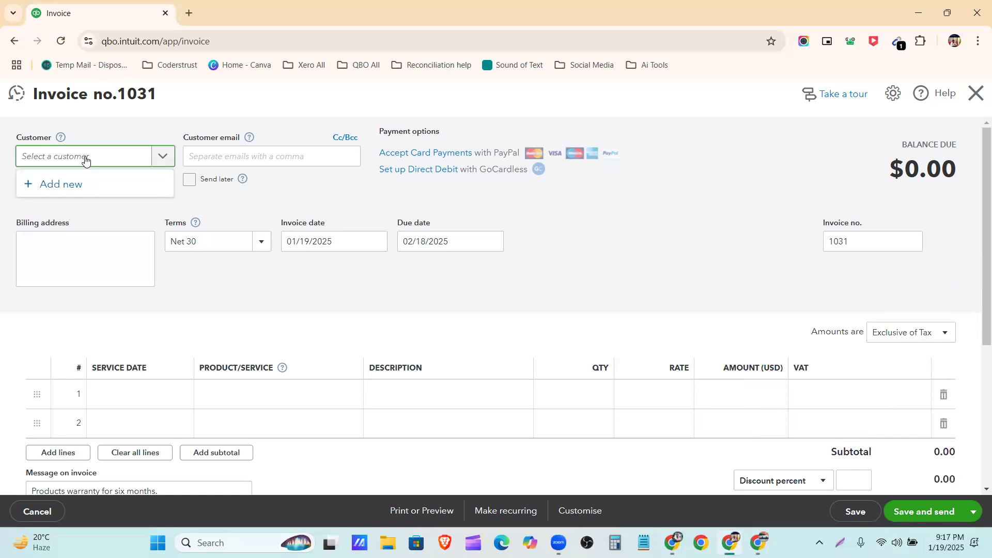
key(ctrl+v)
click(94, 185)
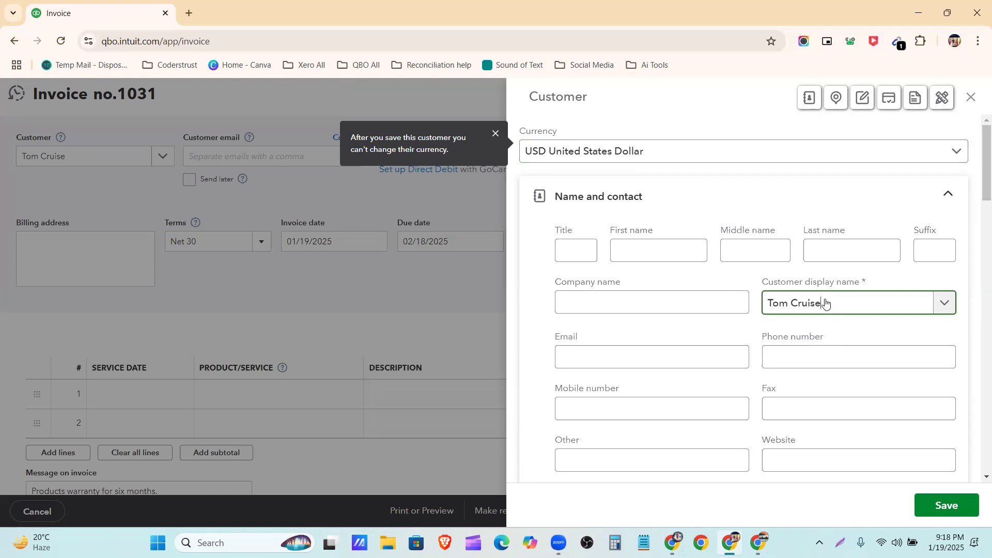
Step: Check the customer's currency in the spreadsheet, set the new customer's currency to CAD Canadian Dollar and save the record
click(798, 162)
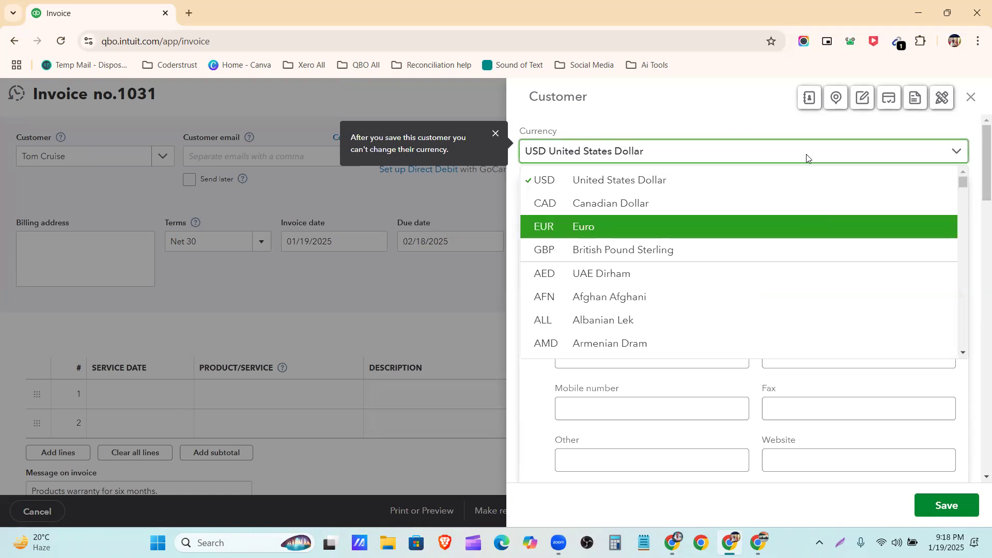
click(760, 145)
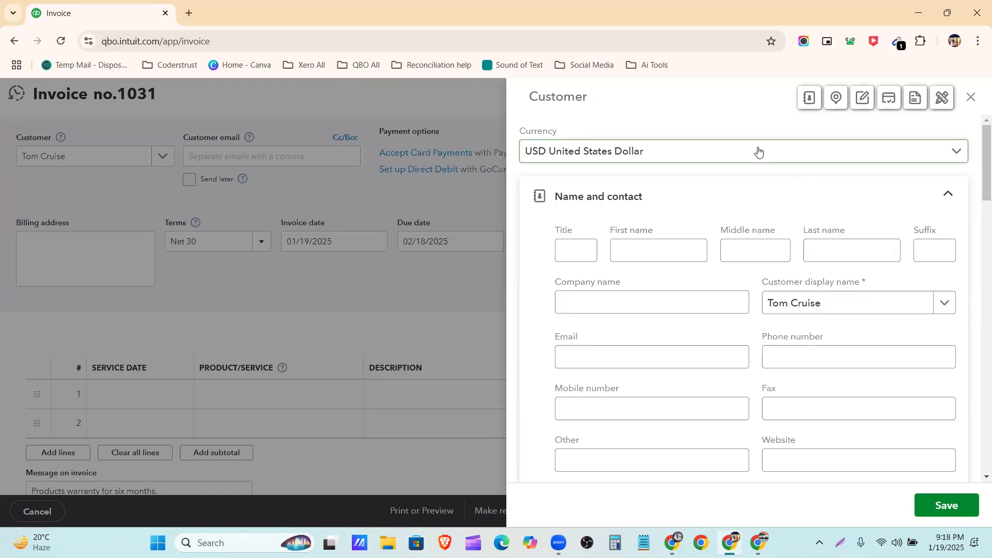
key(alt+Tab)
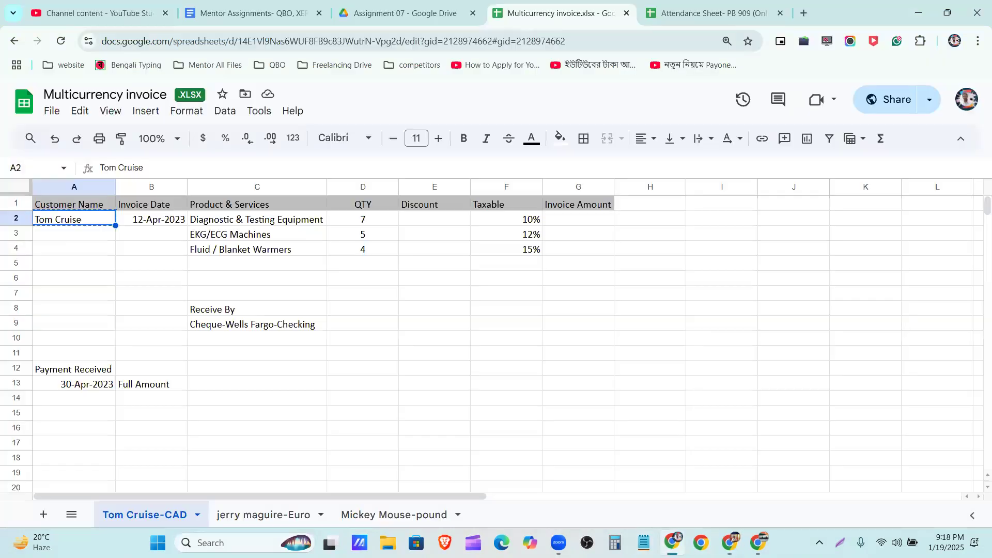
key(alt+Tab)
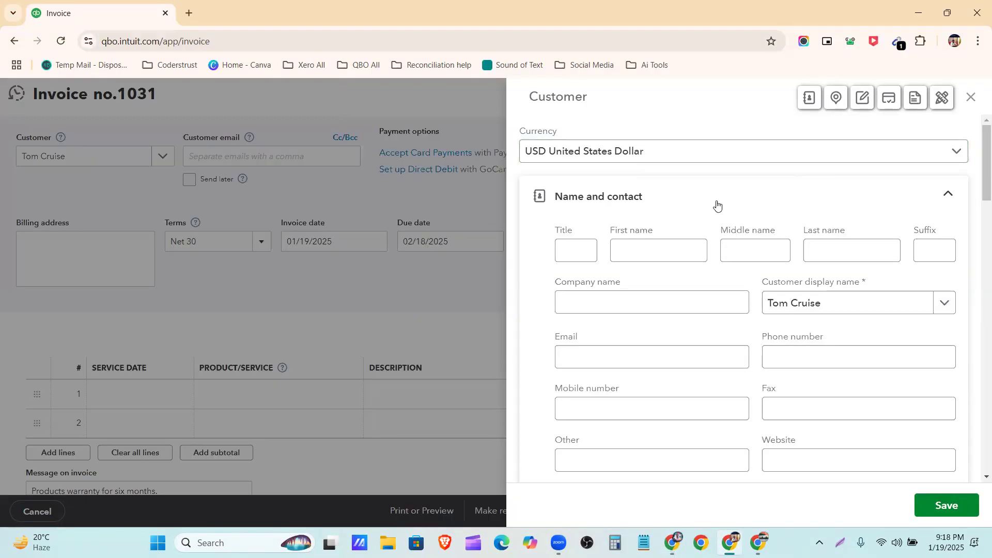
click(729, 150)
click(708, 204)
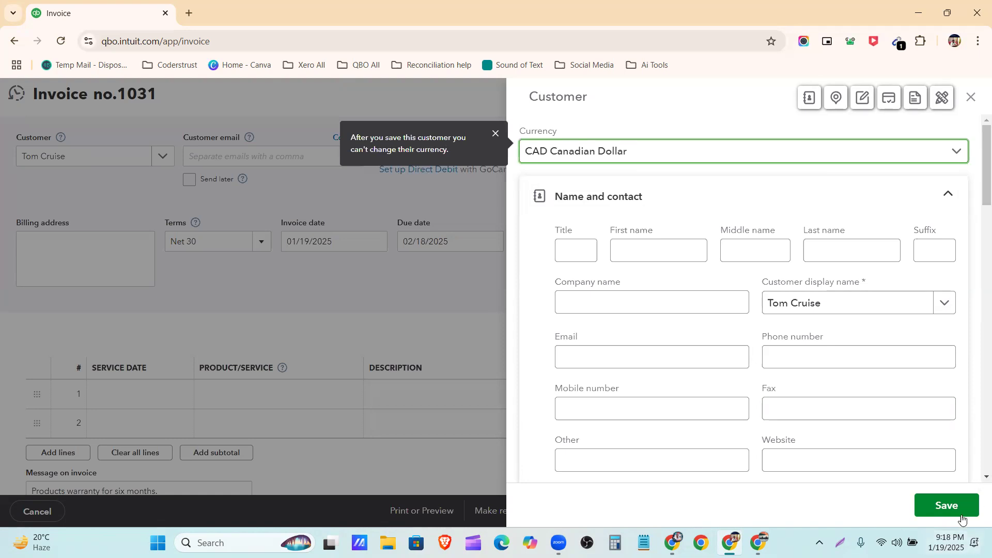
scroll(866, 425, down, 15)
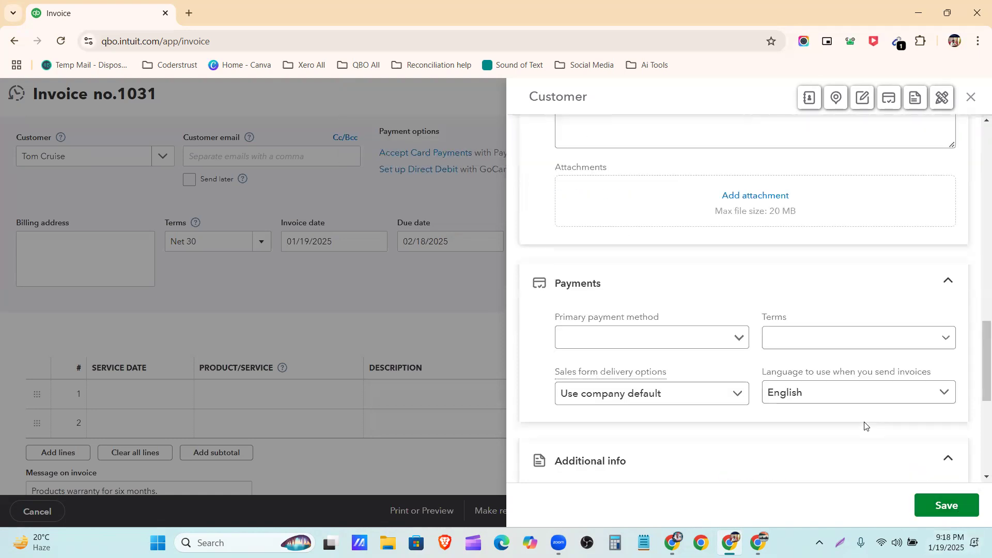
scroll(865, 425, down, 5)
scroll(904, 446, up, 20)
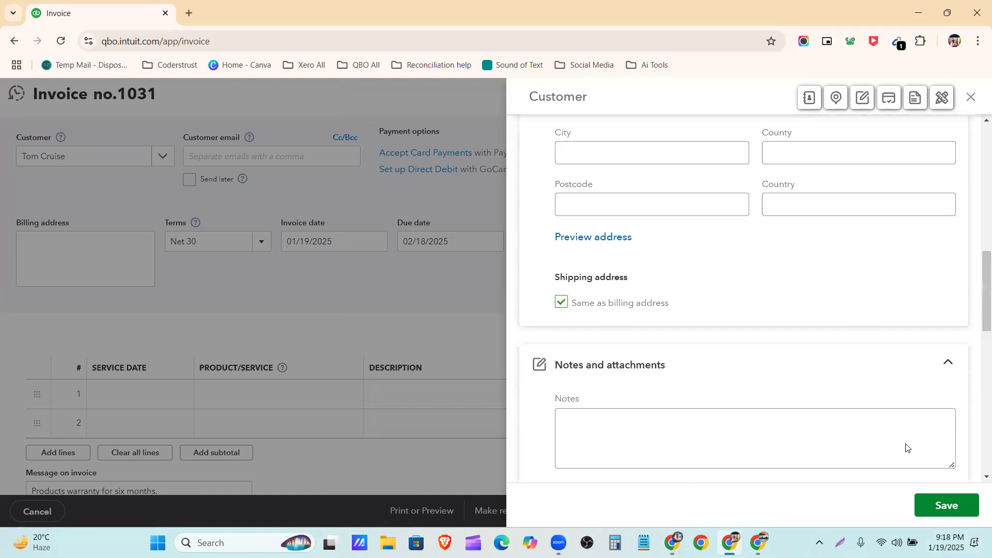
click(959, 506)
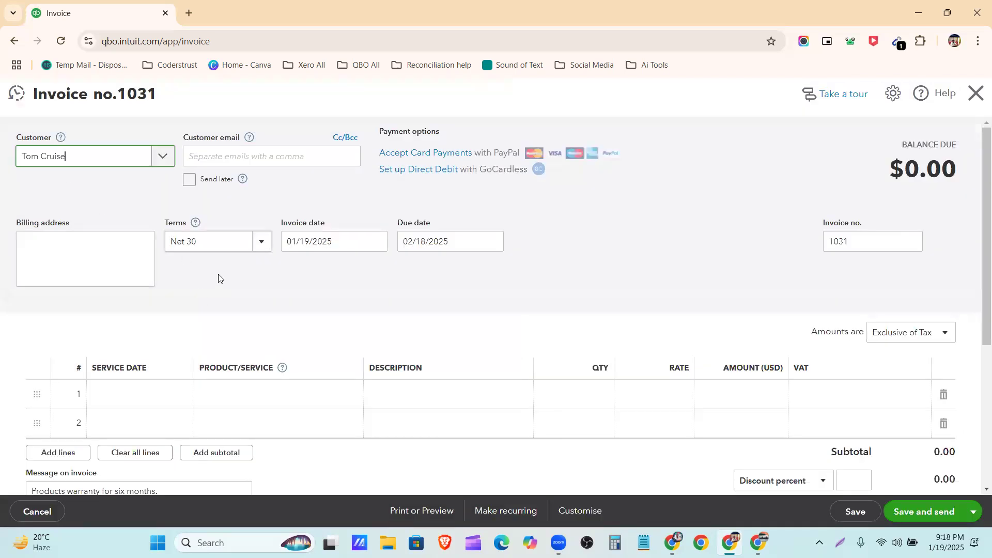
click(221, 279)
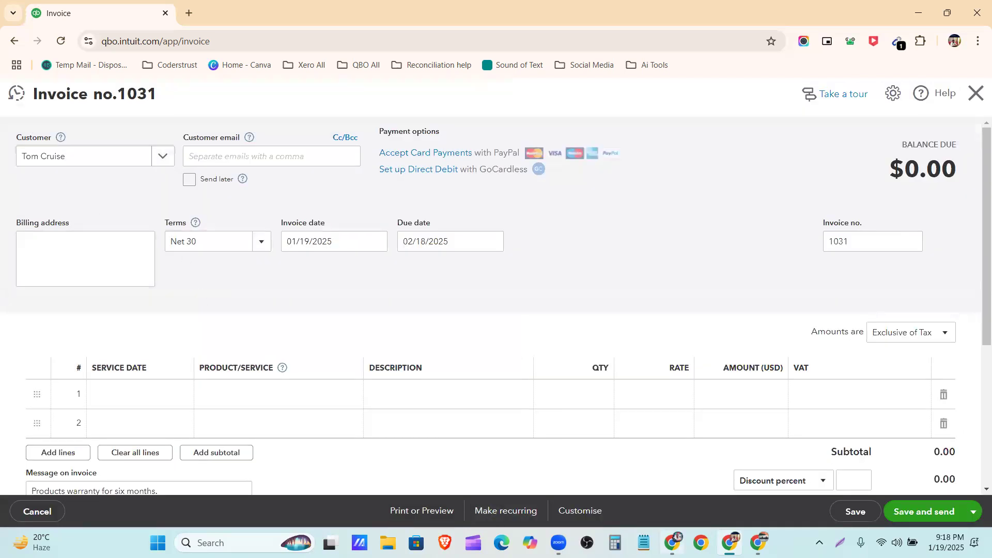
click(672, 543)
key(alt+Tab)
click(375, 241)
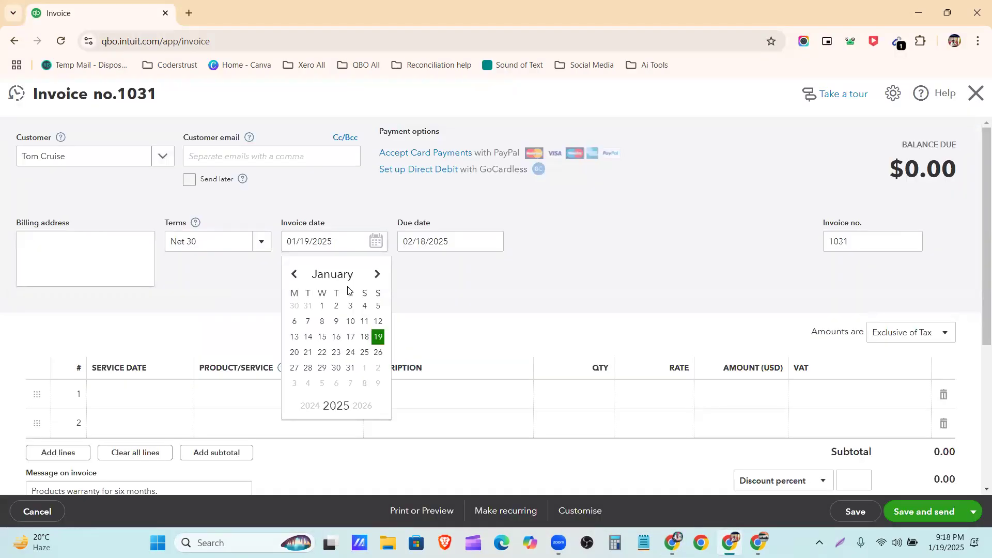
click(308, 406)
click(377, 269)
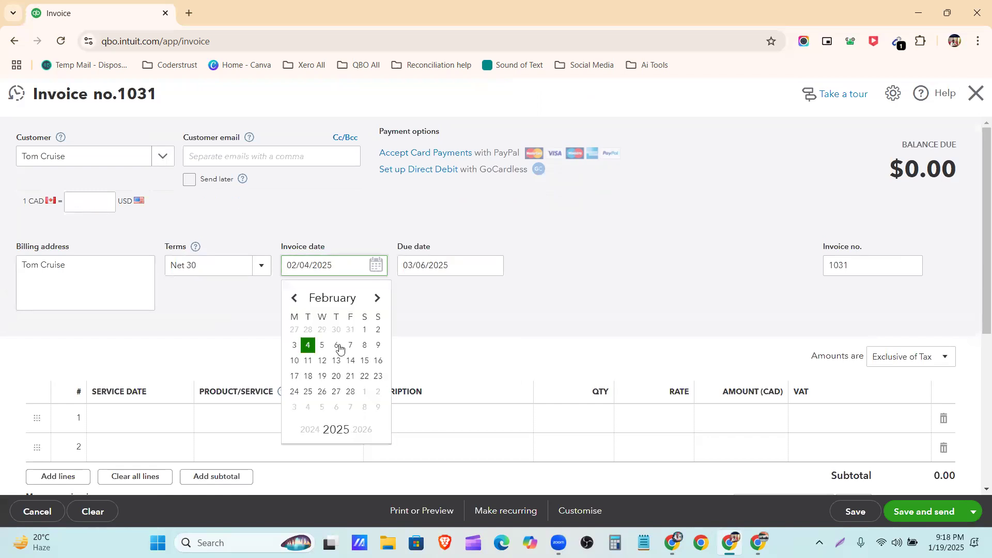
click(296, 300)
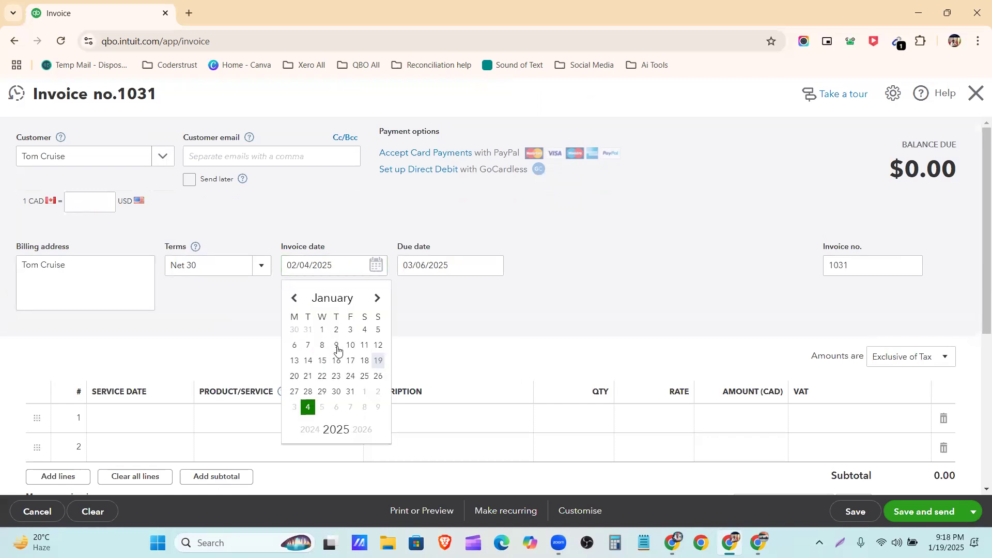
click(378, 346)
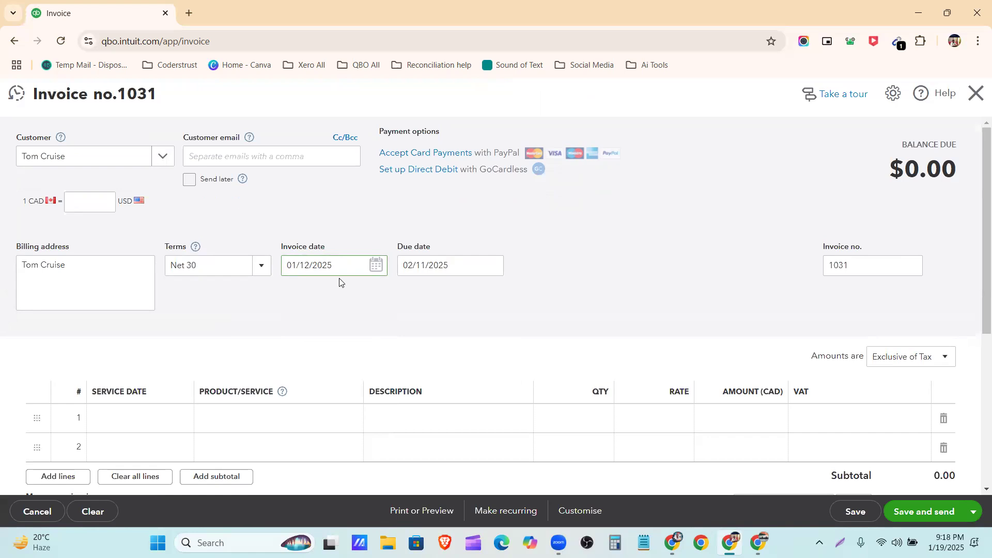
Step: Set the invoice date to 04/12/2023
click(381, 267)
click(314, 430)
click(311, 431)
click(378, 299)
click(378, 299)
click(378, 299)
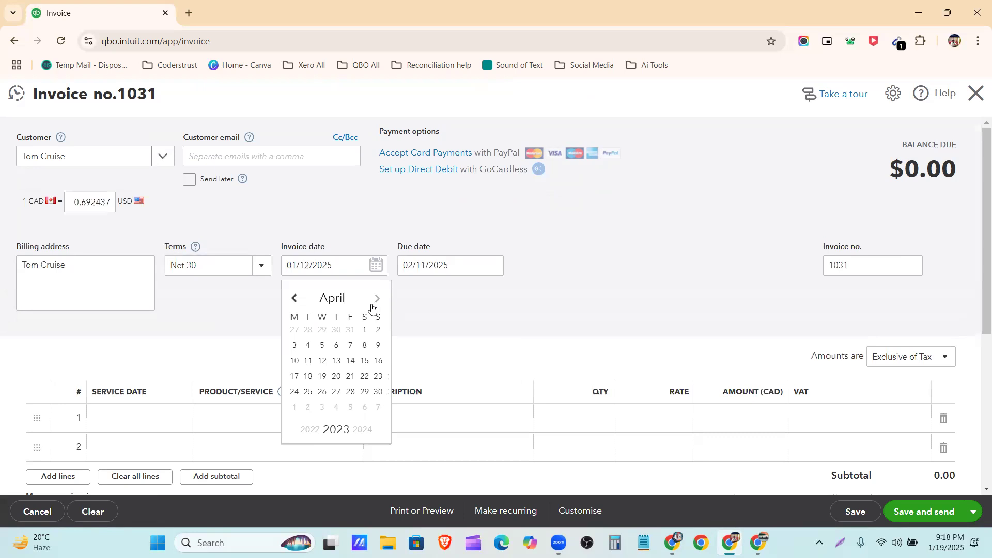
click(322, 360)
Step: Check the product list in the spreadsheet and add Diagnostic & Testing Equipment as the invoice's first line
scroll(462, 309, down, 3)
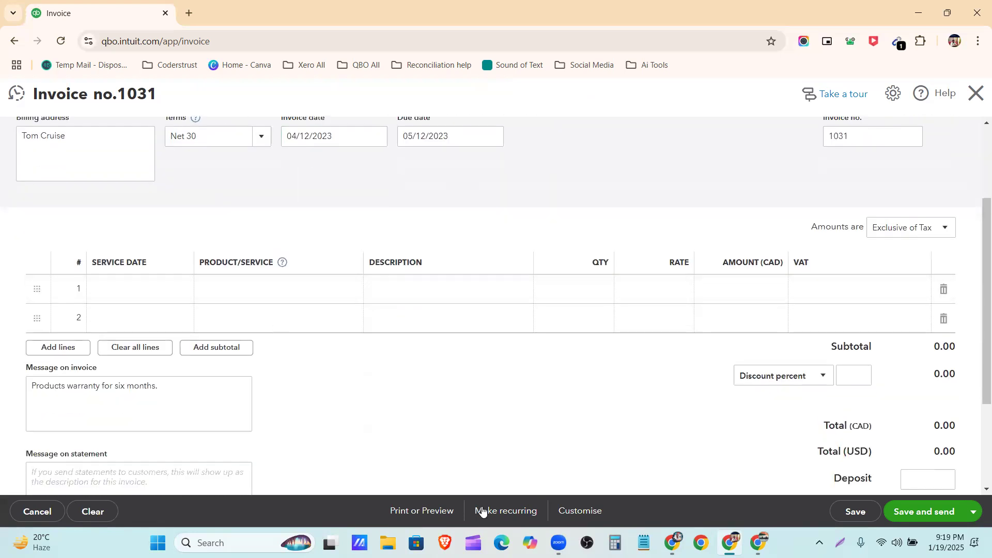
click(673, 542)
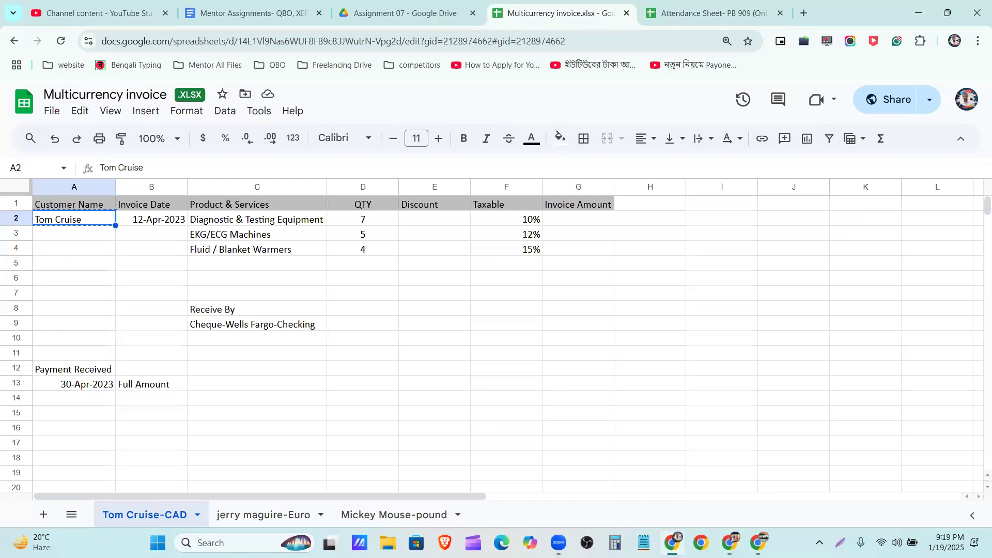
click(672, 543)
click(343, 288)
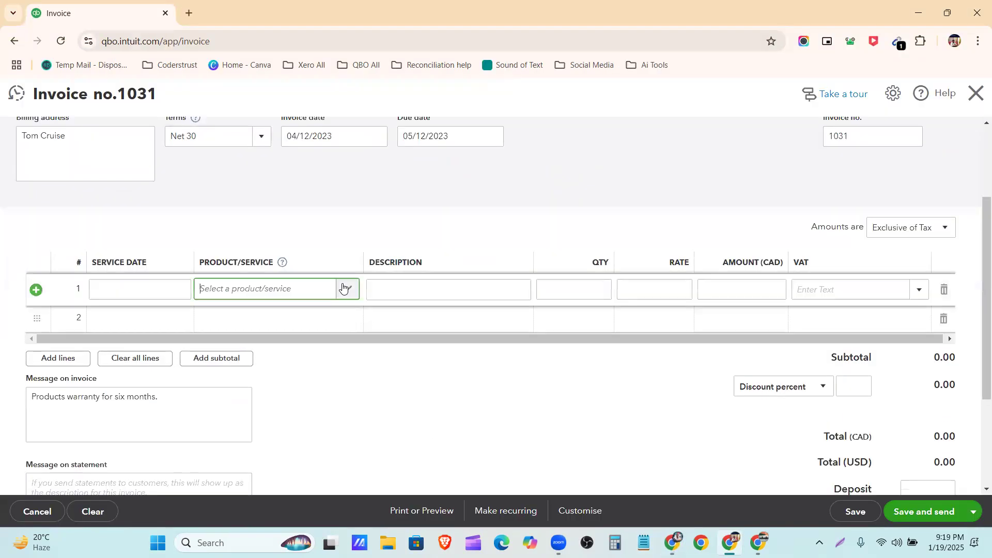
click(346, 291)
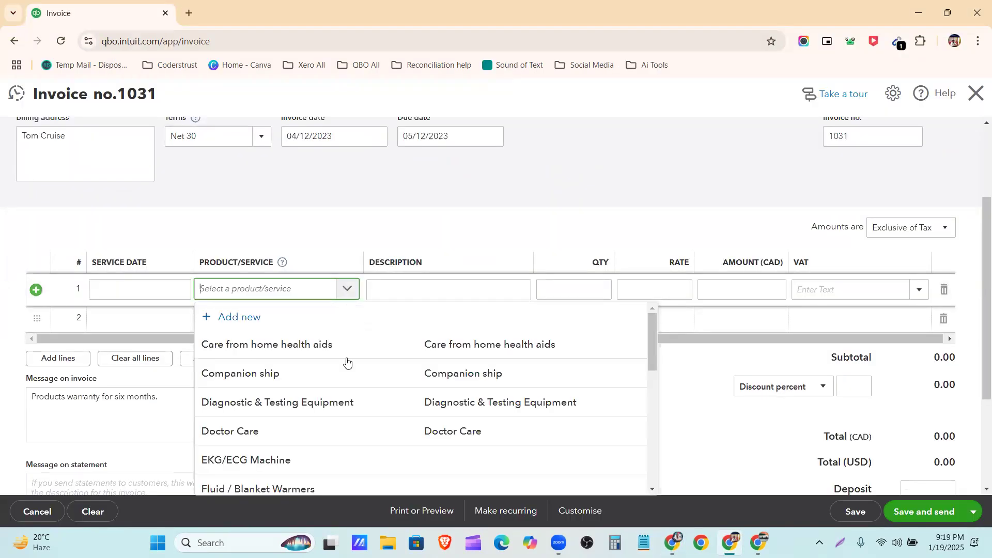
click(338, 417)
Step: Add EKG/ECG Machine as the product on the invoice's second line
click(302, 326)
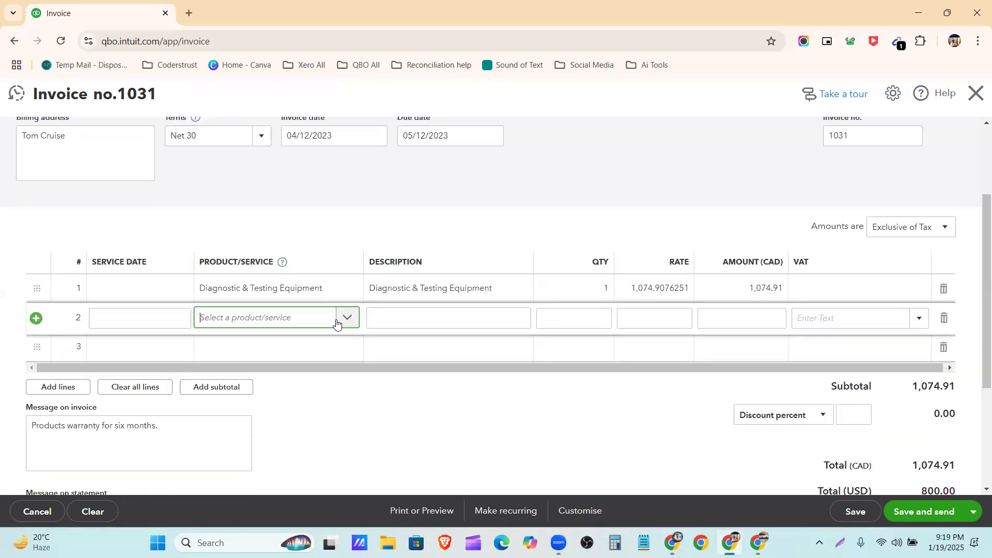
click(345, 317)
scroll(319, 414, down, 2)
click(321, 424)
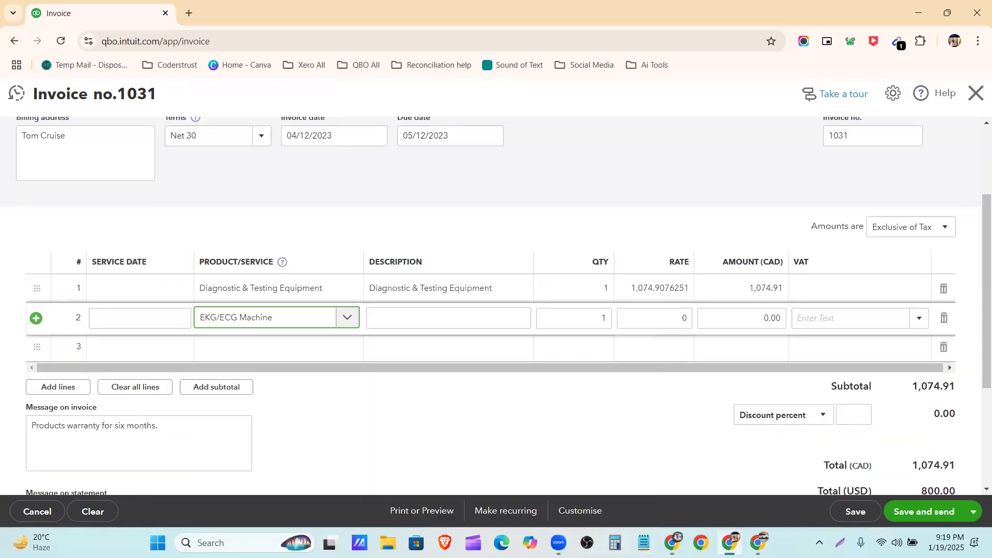
Step: Check the next product in the spreadsheet and add Fluid / Blanket Warmers on the invoice's third line
key(alt+Tab)
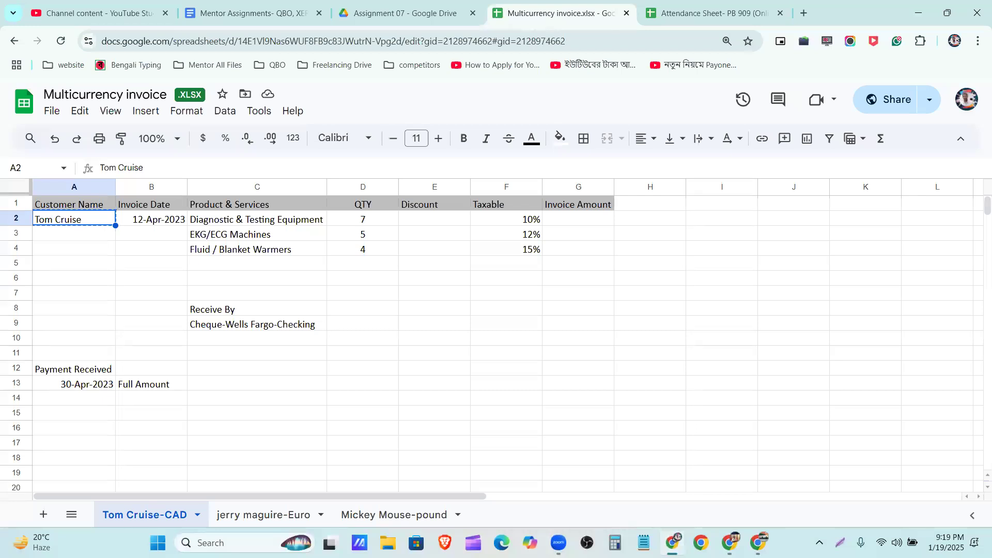
key(alt+Tab)
click(342, 350)
click(342, 349)
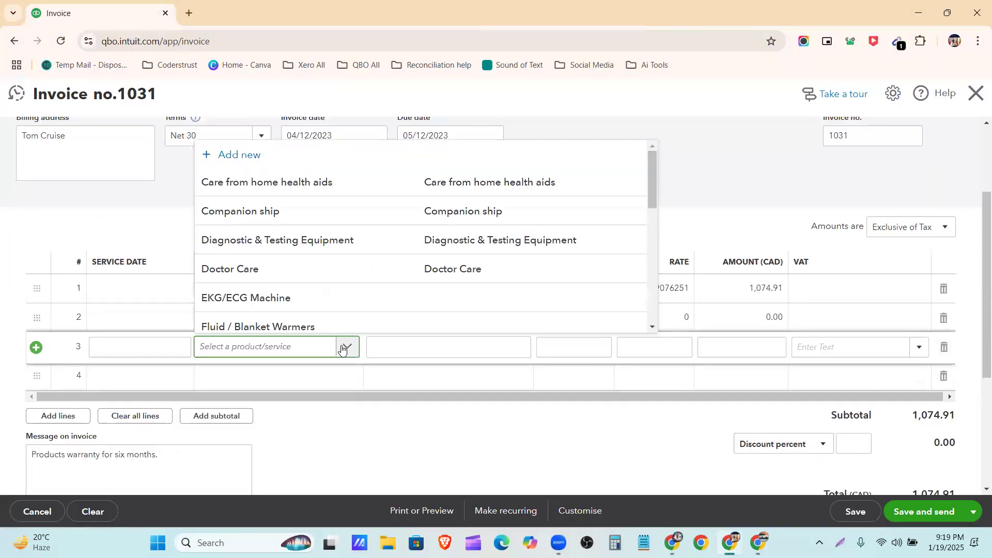
click(332, 329)
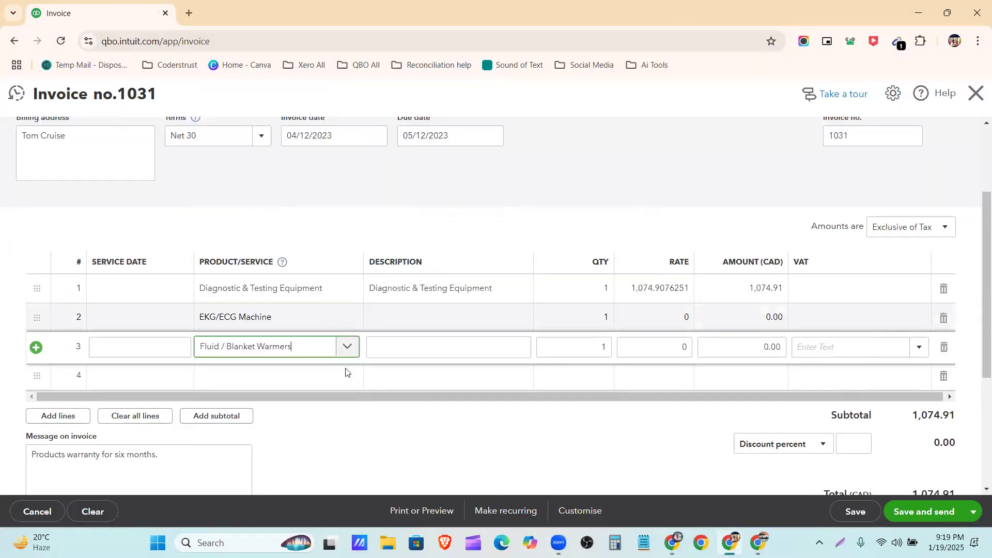
click(456, 474)
Step: Check the quantities in the spreadsheet and set them to 7, 5 and 4 on invoice lines 1 to 3
key(alt+Tab)
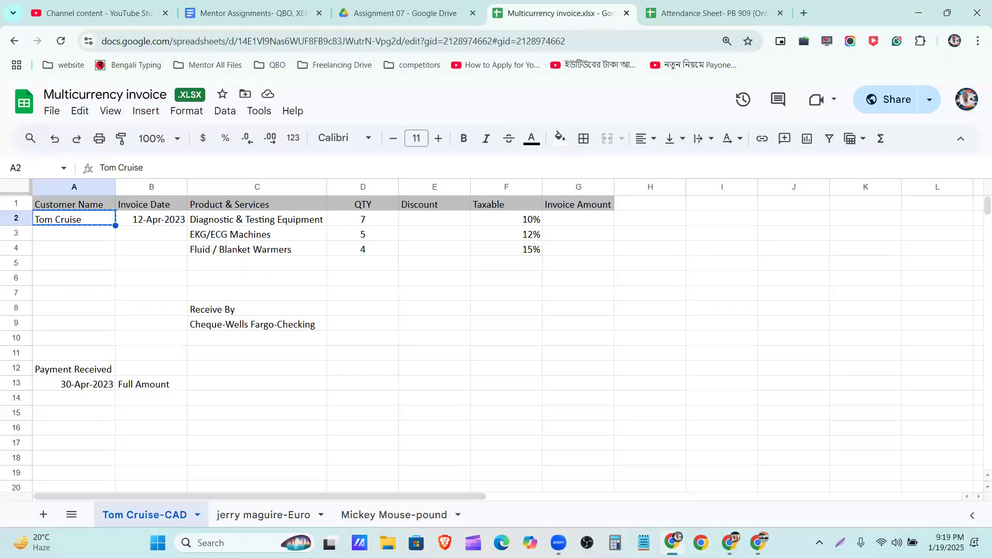
key(alt+Tab)
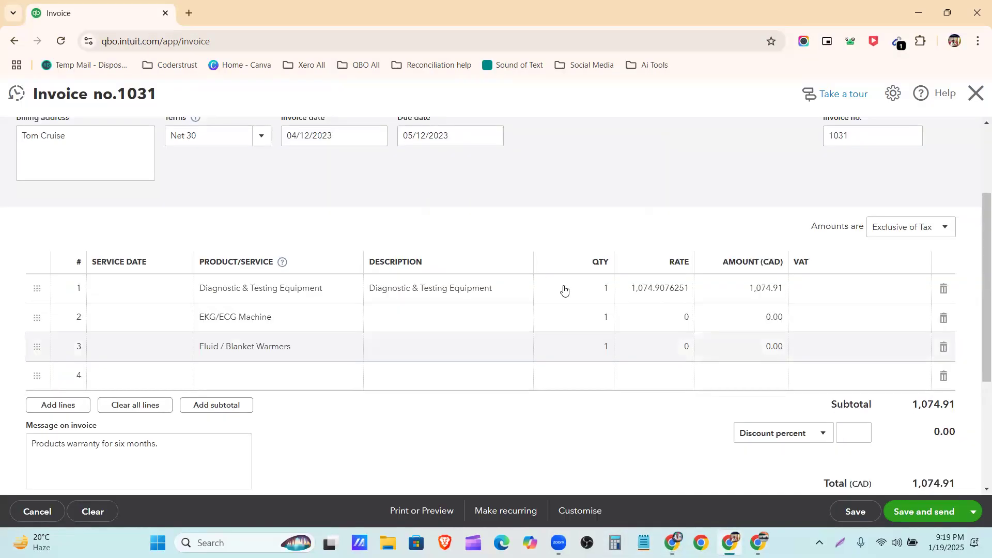
click(603, 288)
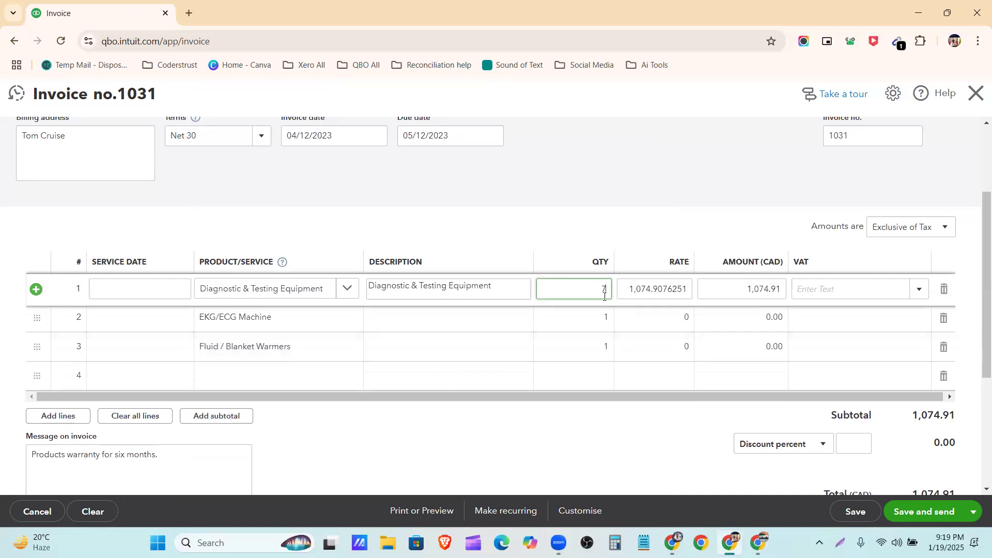
text(7)
click(605, 317)
text(5)
click(606, 347)
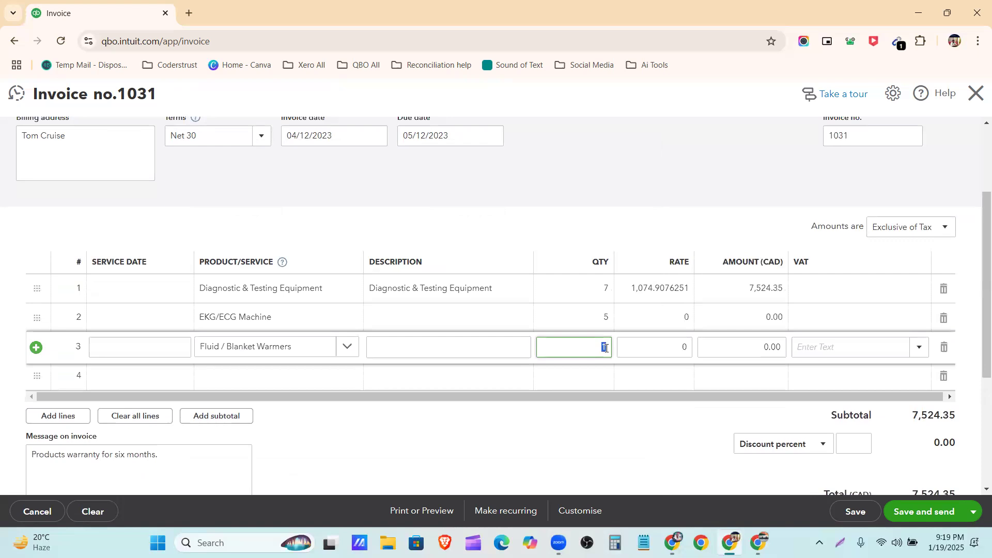
text(4)
click(619, 443)
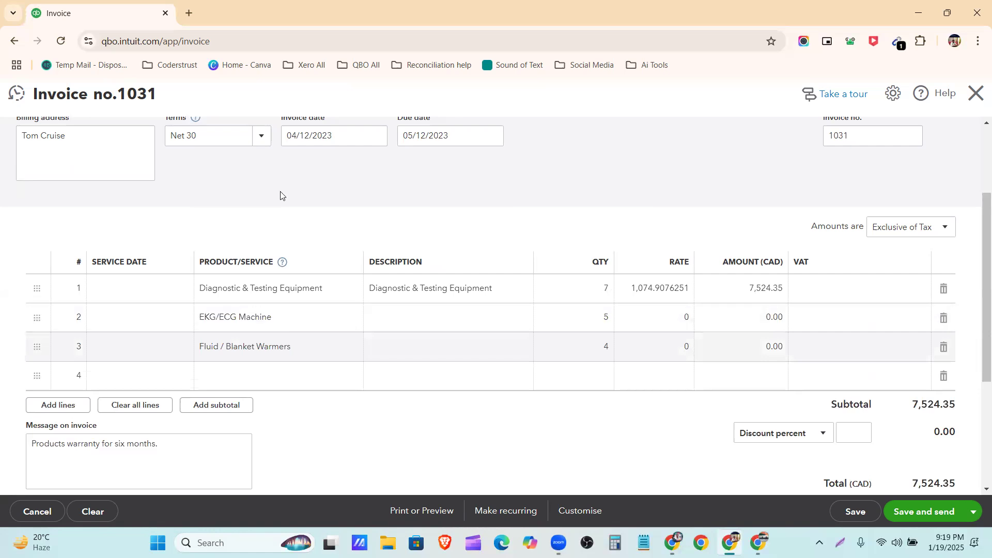
Step: Duplicate the invoice's browser tab and switch to the copy, leaving the invoice open in the original tab
click(188, 13)
right_click(119, 10)
click(155, 129)
click(474, 9)
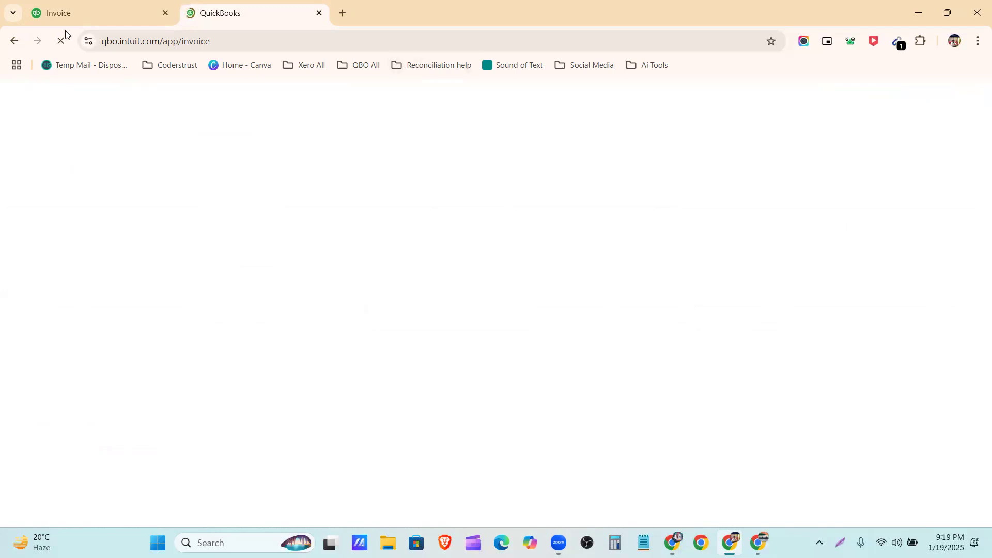
mouse_move(87, 6)
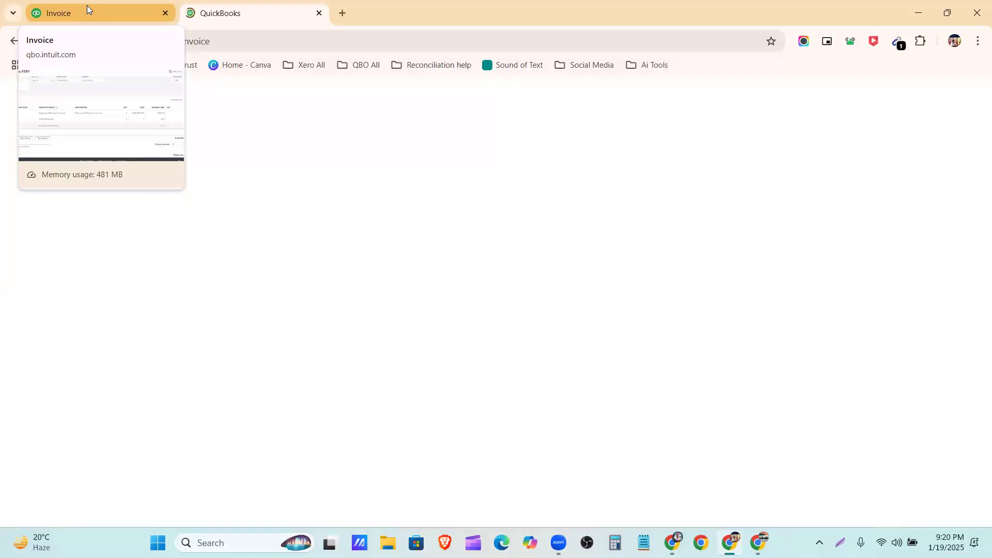
click(86, 6)
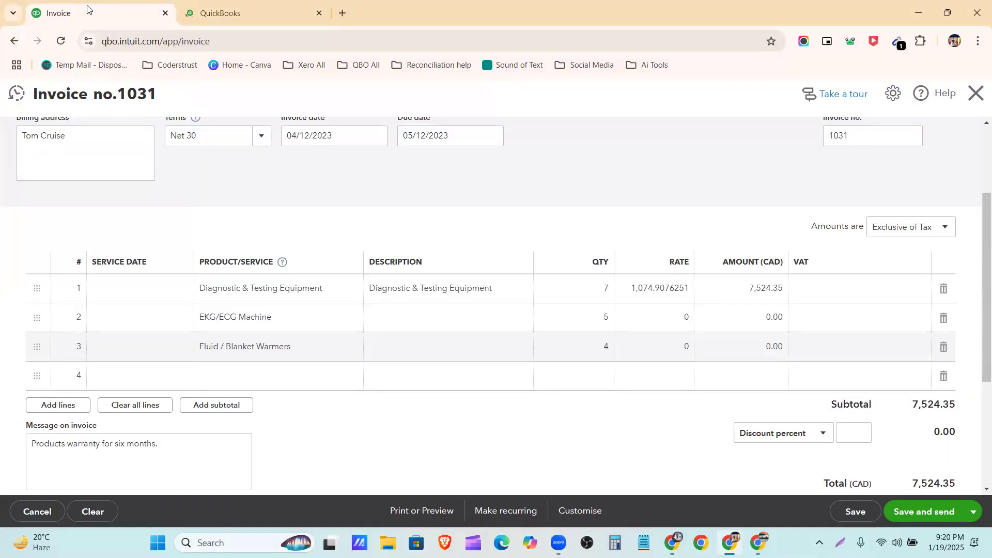
click(215, 11)
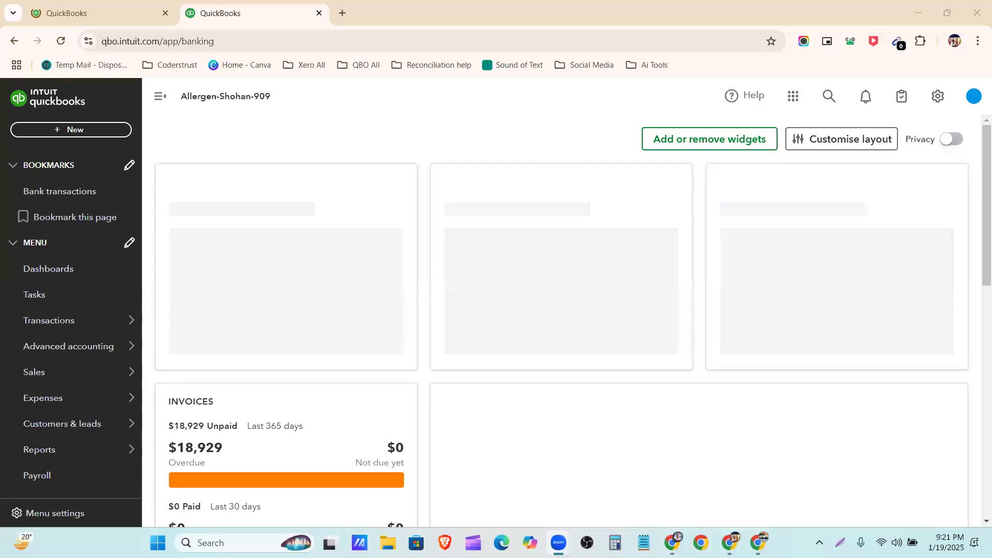
Step: Open the Products and Services list under Sales and locate the EKG/ECG Machine item
mouse_move(66, 372)
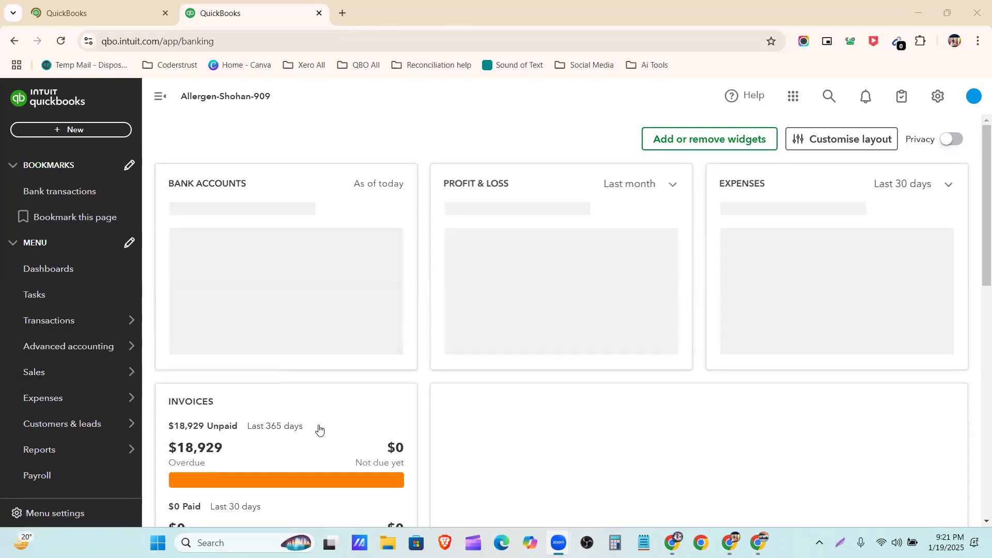
click(55, 381)
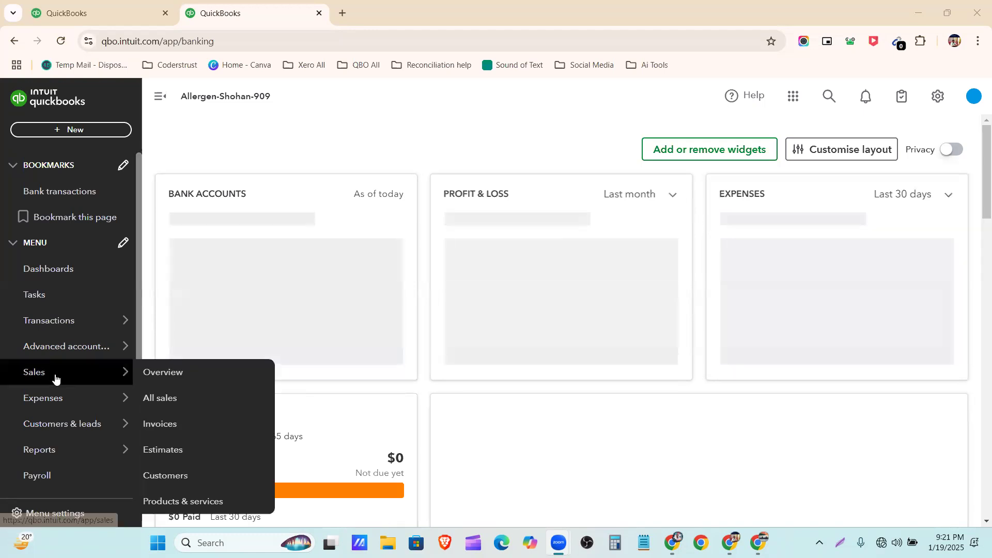
scroll(428, 303, down, 3)
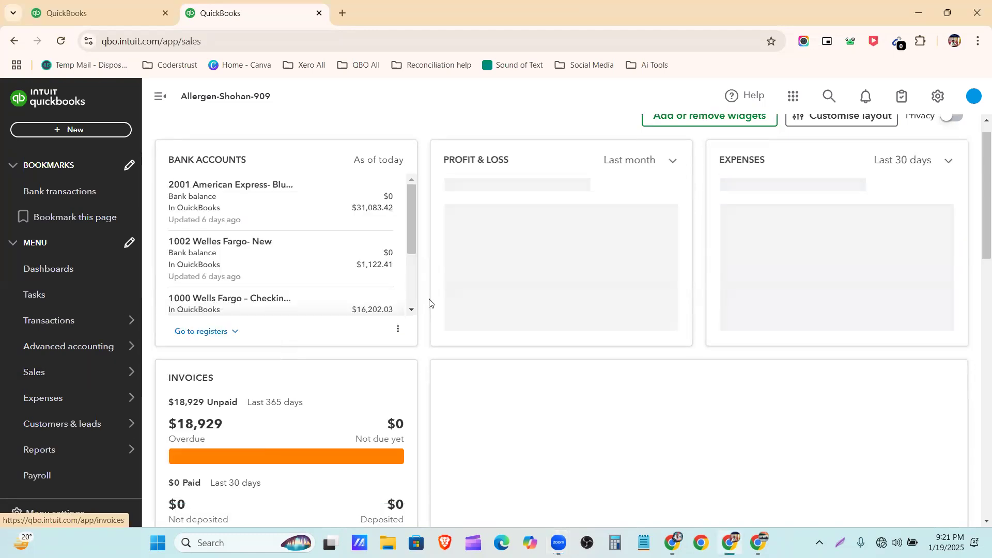
scroll(428, 303, up, 3)
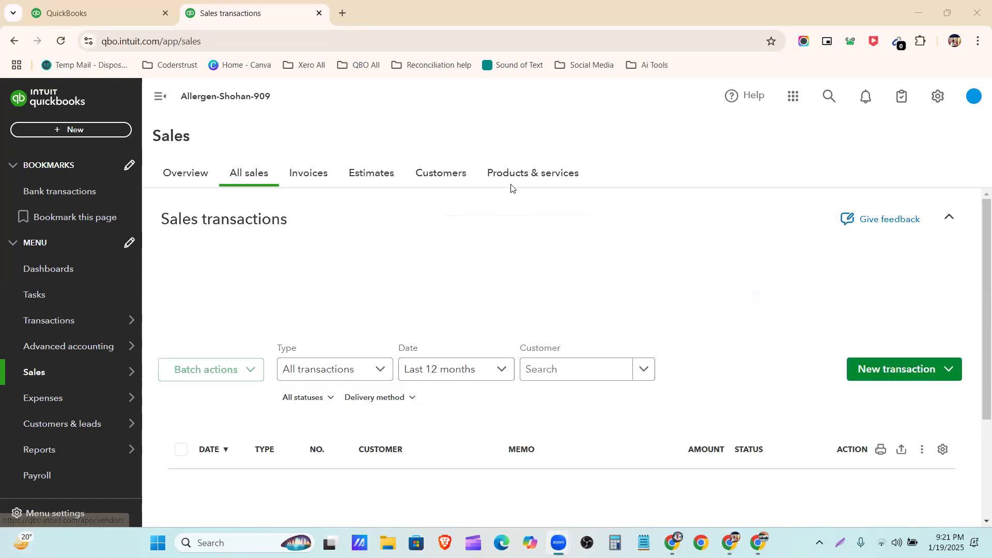
click(519, 182)
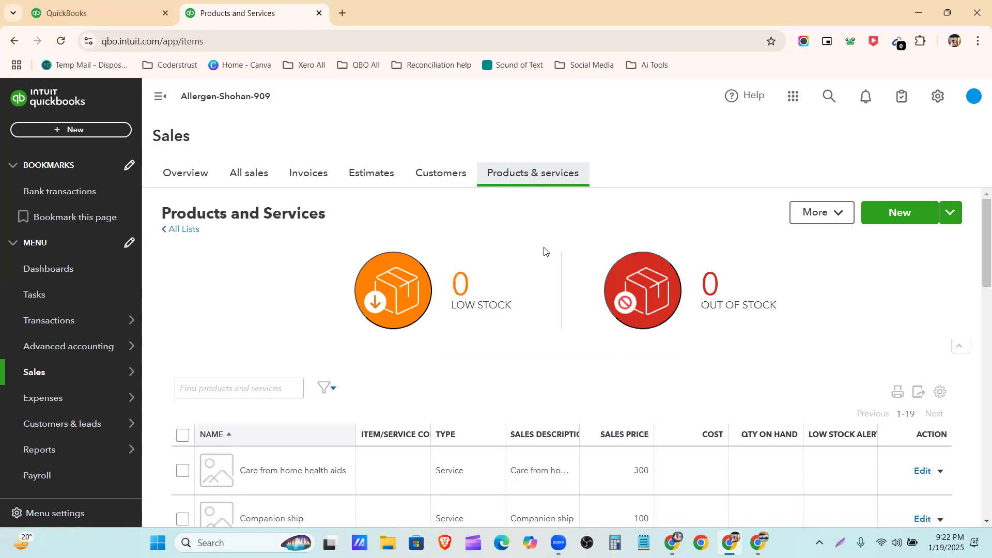
scroll(584, 303, down, 3)
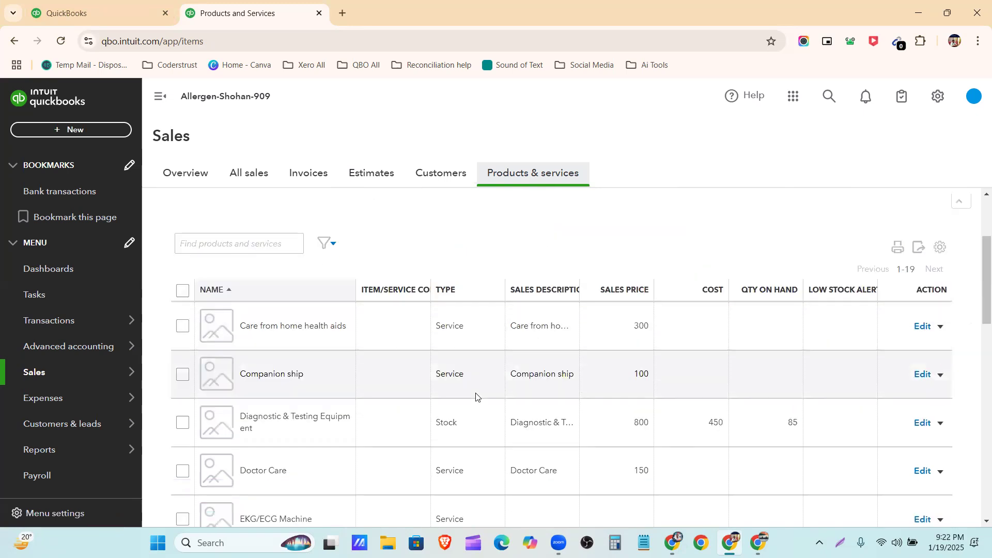
scroll(476, 401, down, 2)
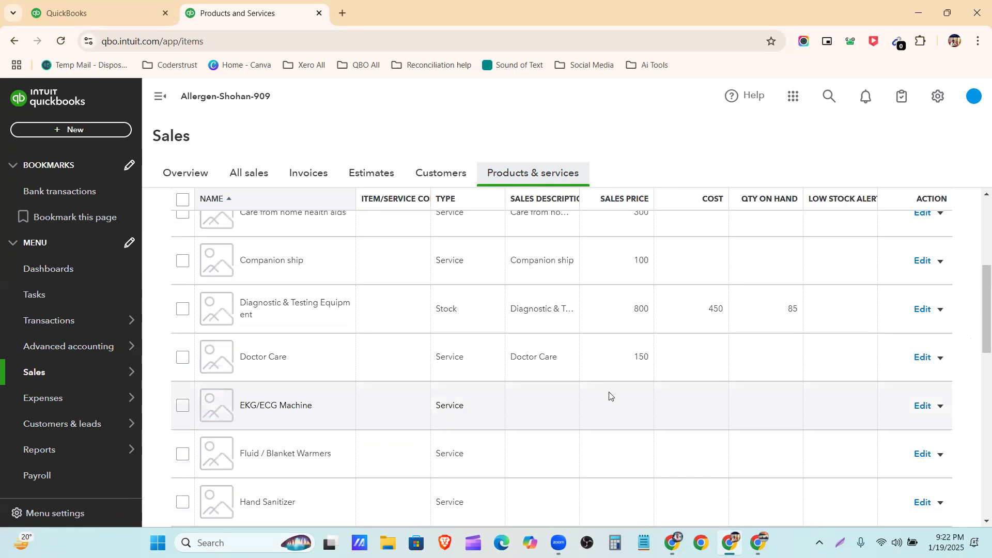
Step: Open the EKG/ECG Machine item for editing and set its sales price to 500
click(940, 407)
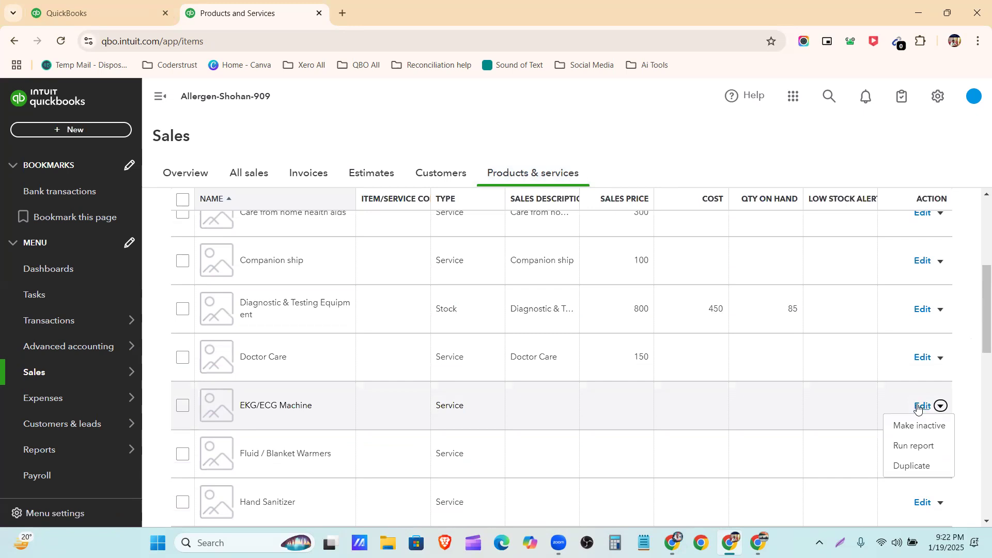
click(918, 407)
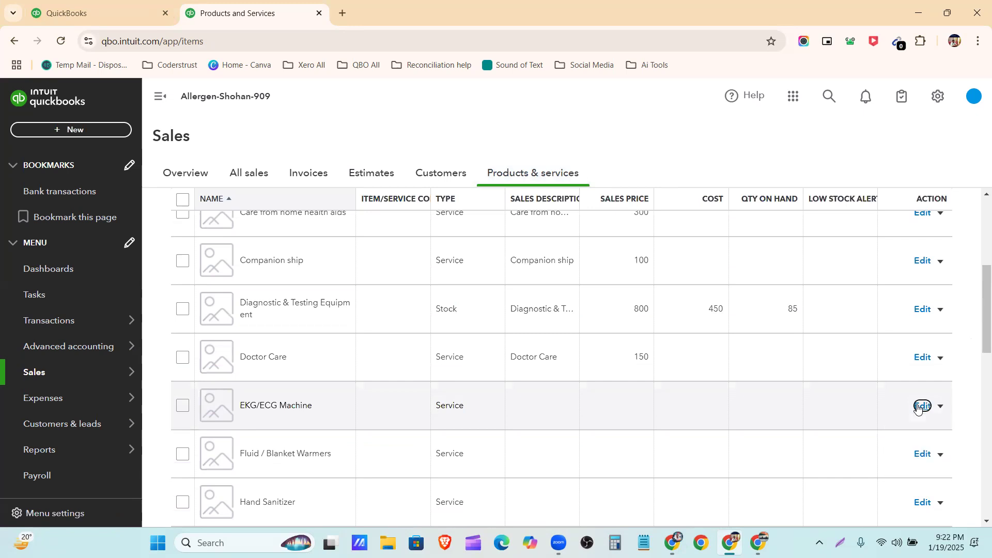
click(918, 408)
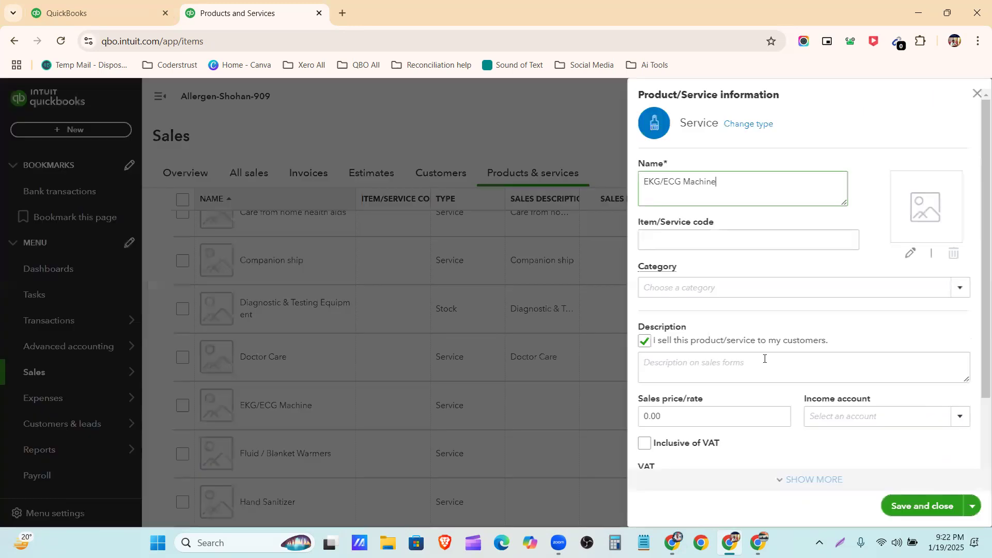
scroll(690, 321, down, 2)
drag(672, 321, 614, 325)
key(BackSpace)
text(500)
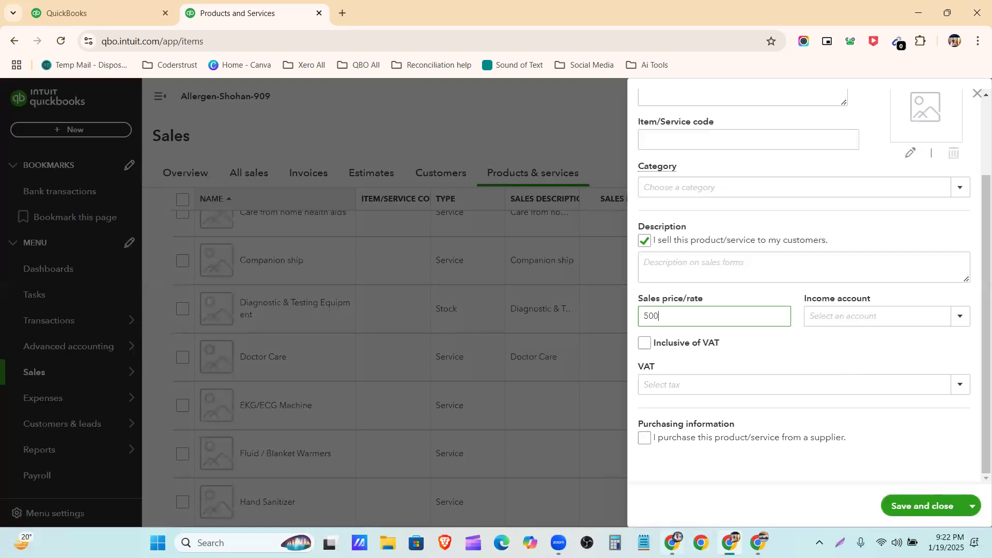
Step: Try to enter "sales" as the EKG/ECG Machine's income account, and close the account form and the item without saving
click(672, 543)
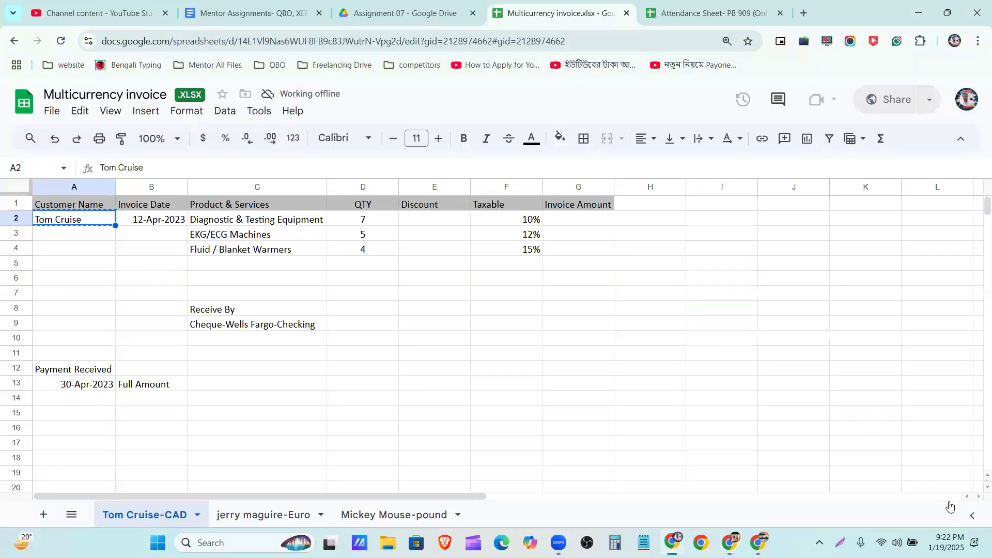
key(alt+Tab)
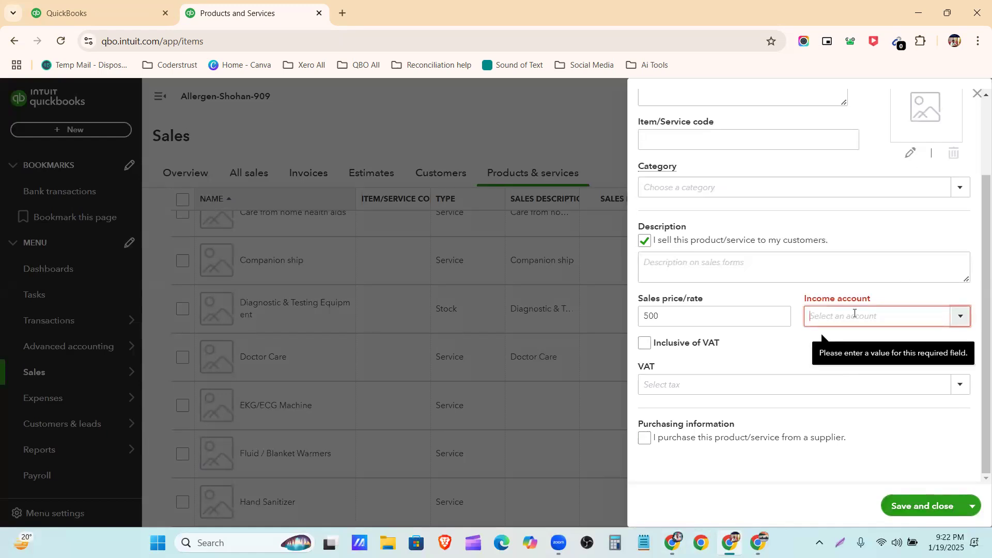
text(sales)
click(966, 321)
click(981, 96)
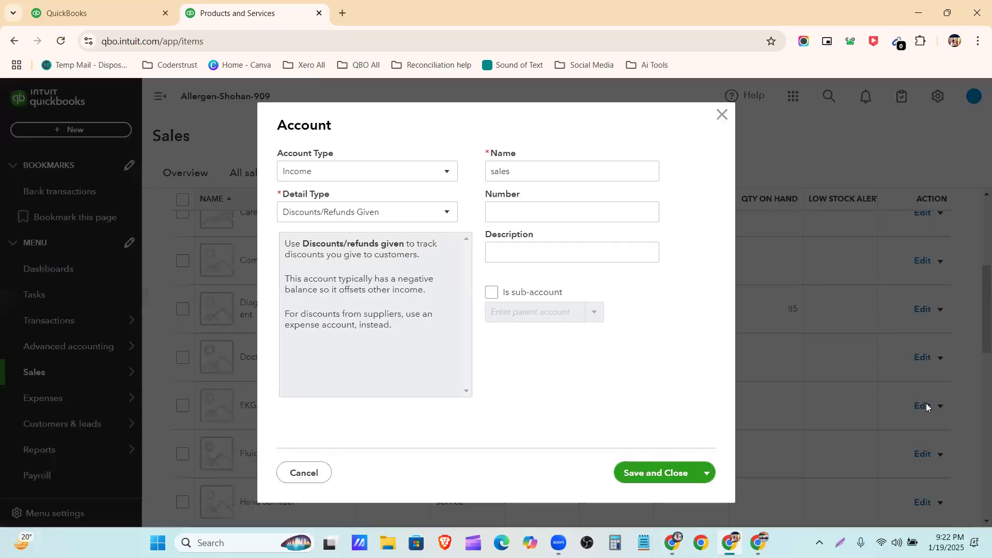
click(721, 115)
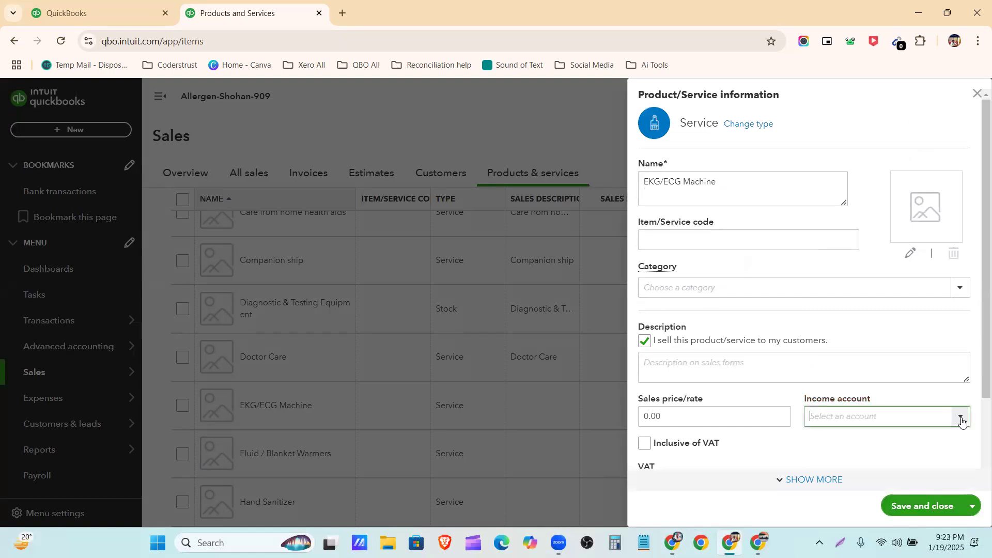
click(975, 95)
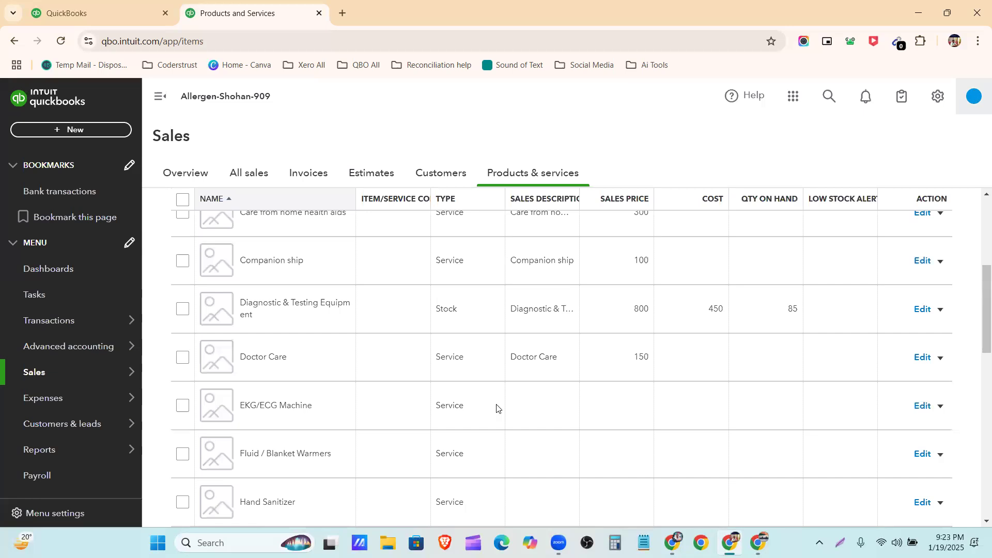
scroll(500, 402, down, 1)
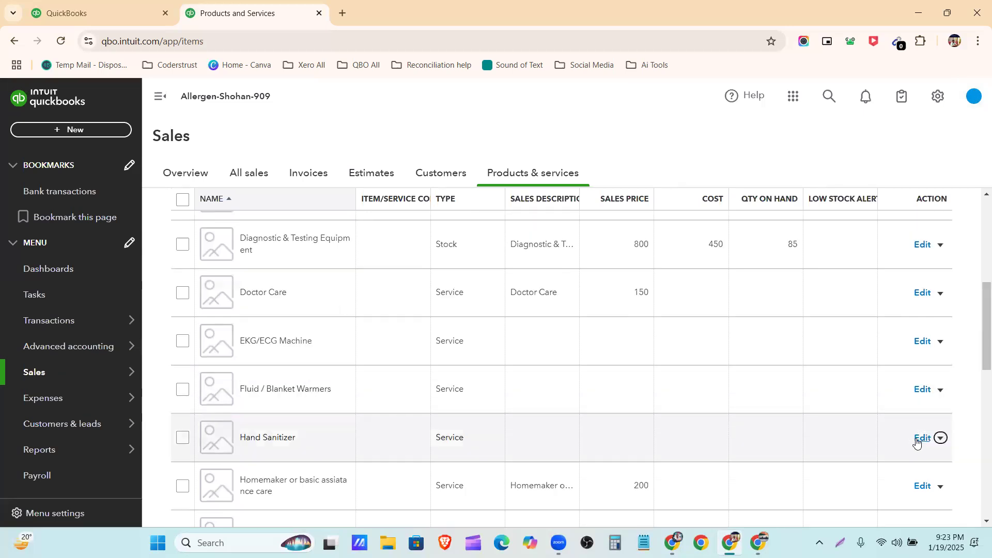
click(920, 439)
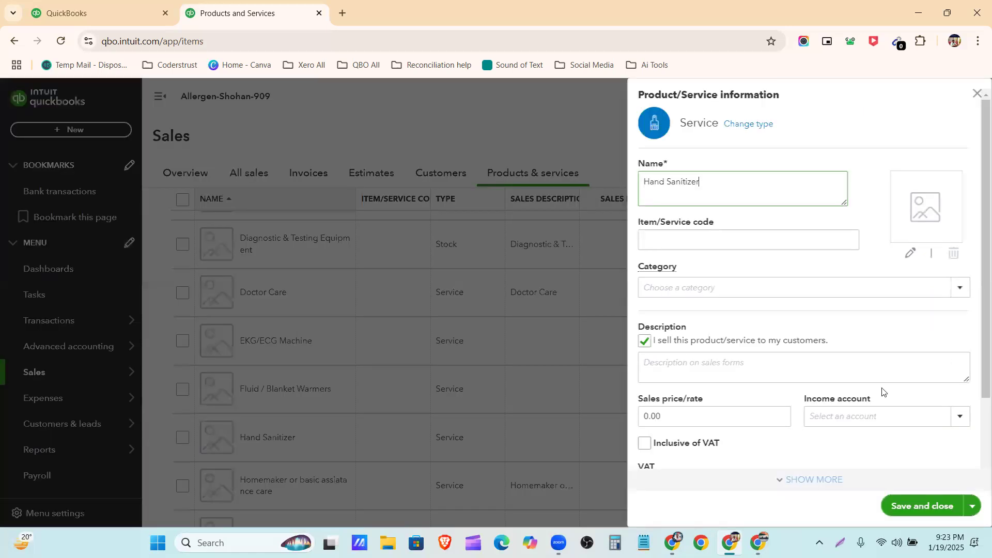
click(978, 95)
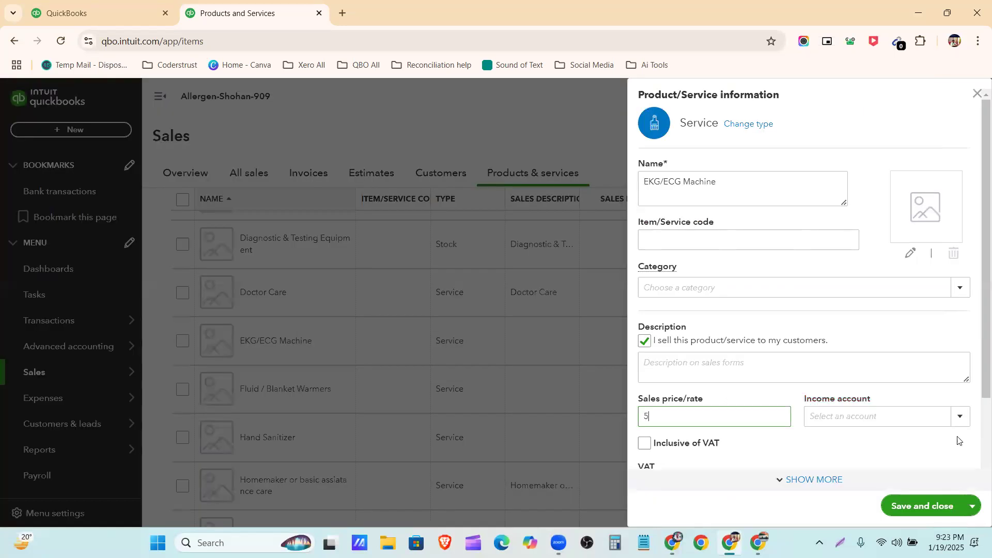
Step: Enter a sales price of 500 for EKG/ECG Machine, try Sales of Product Income as its income account, and close the item without saving
text(00)
click(887, 415)
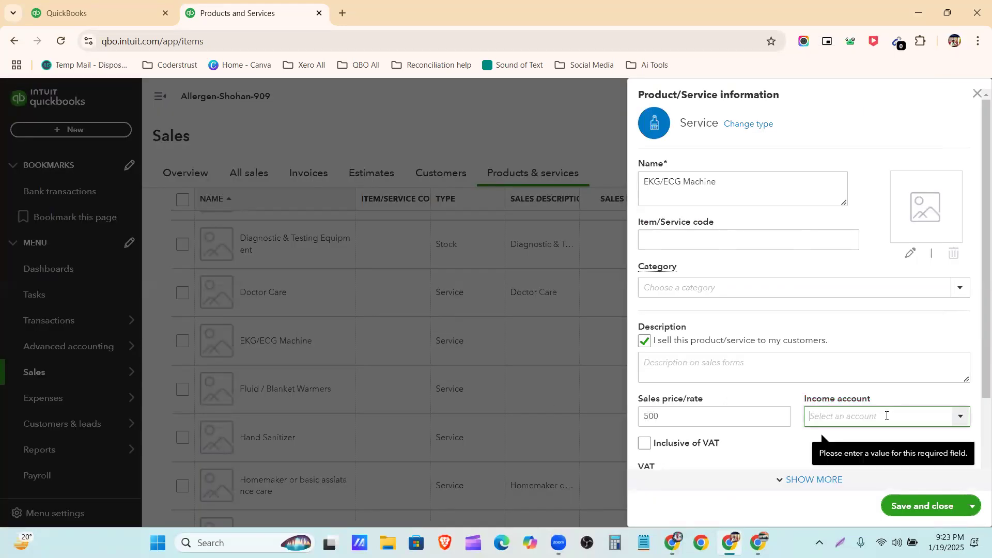
text(Sales of Product Income)
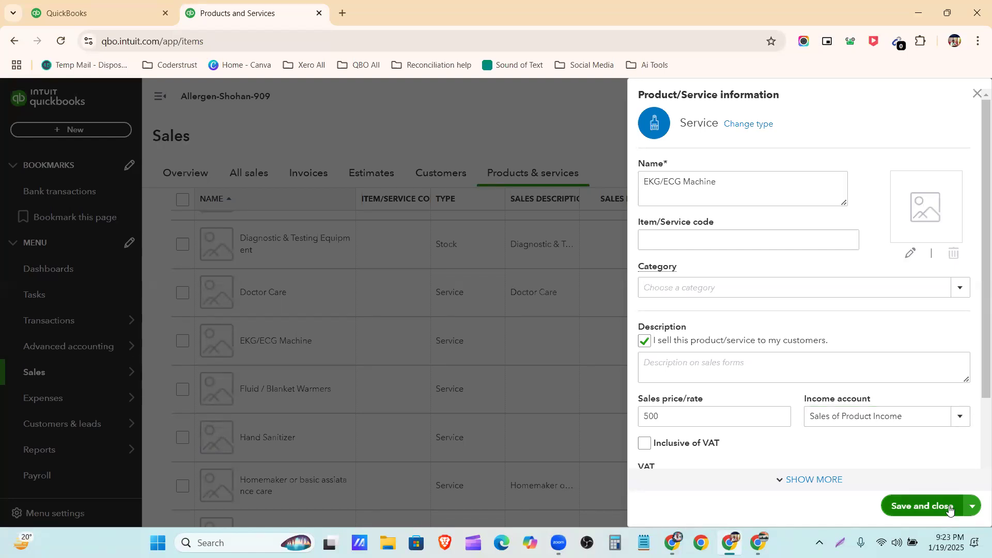
click(921, 420)
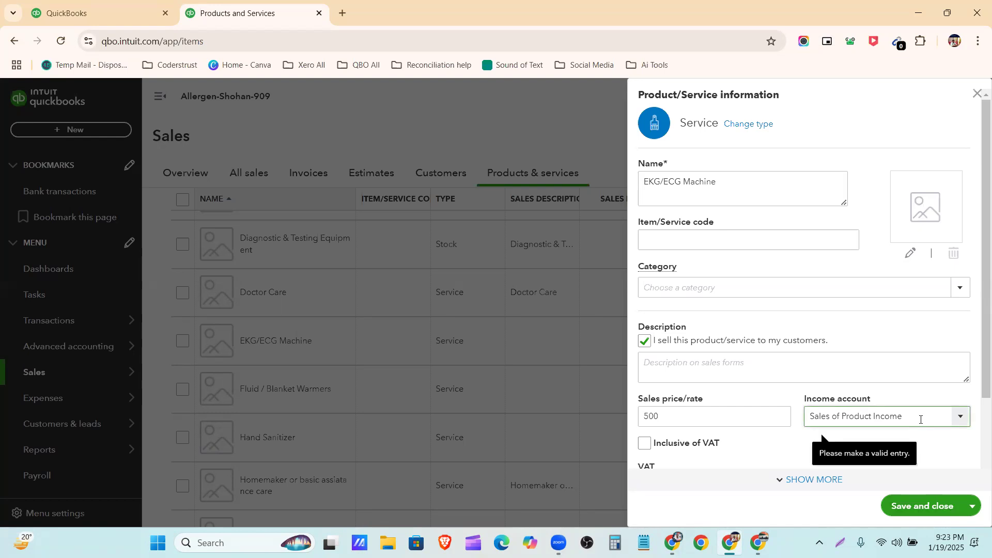
triple_click(921, 420)
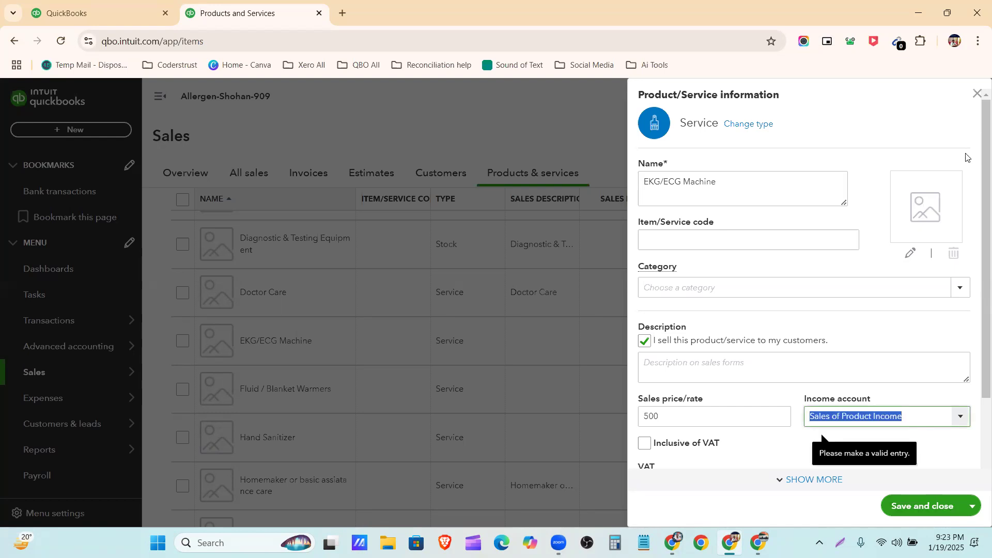
click(977, 94)
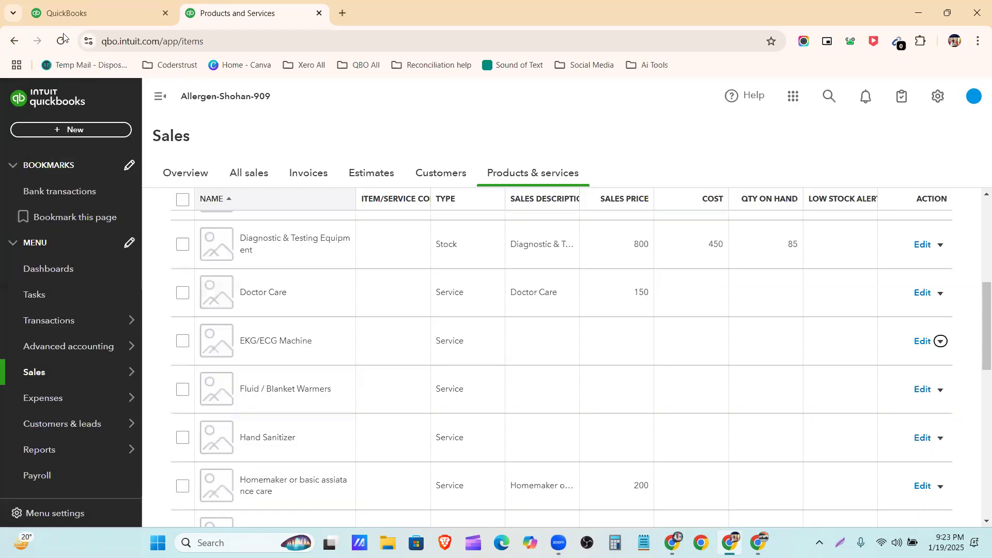
Step: Reload the Products and Services page and close the other QuickBooks browser tab
click(63, 34)
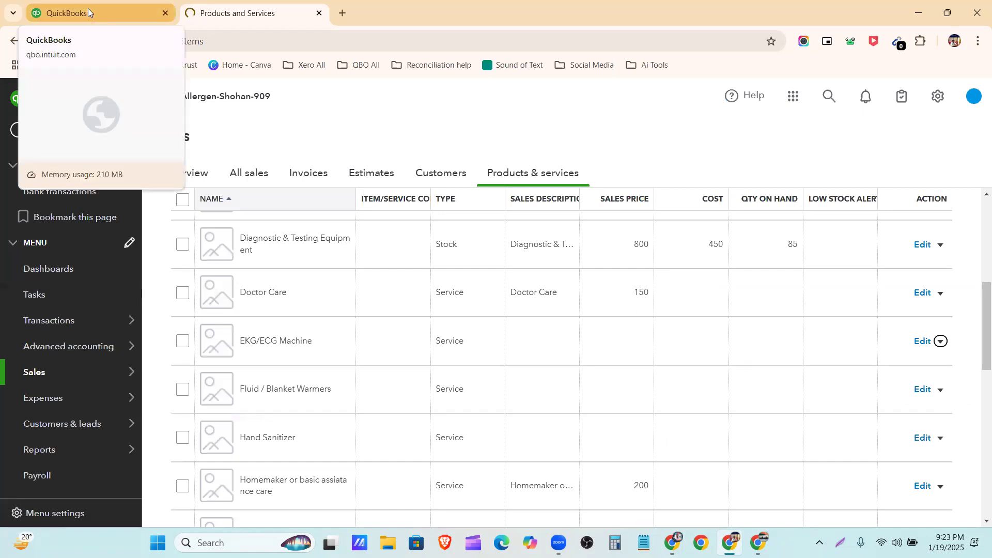
click(165, 14)
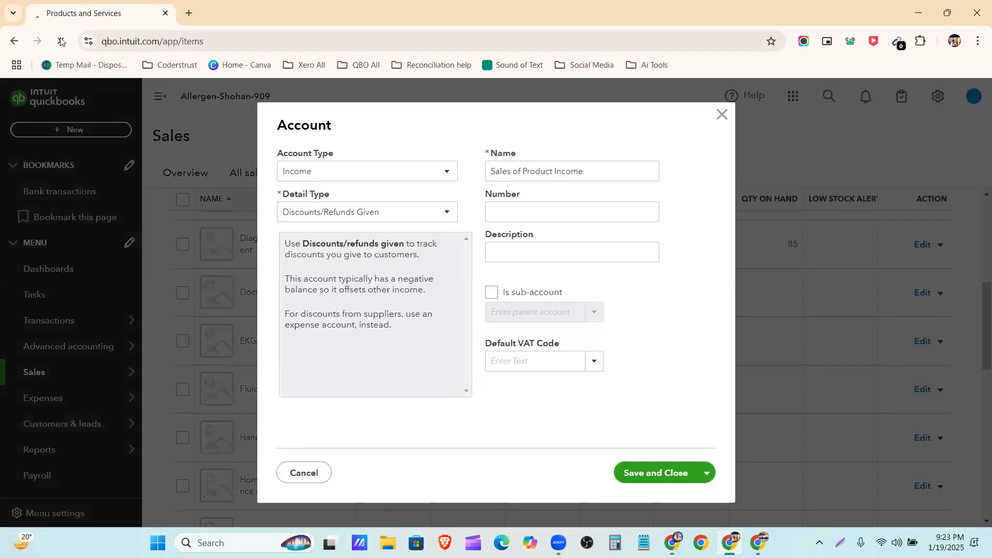
click(61, 42)
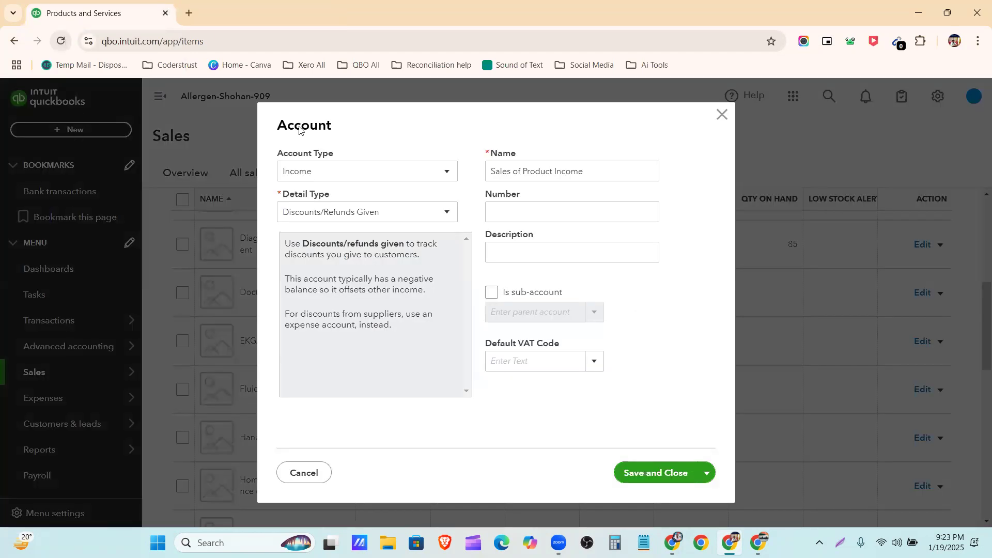
Step: Try to save a new Income account named Sales of Product Income with the detail type Sales of Product Income
click(449, 175)
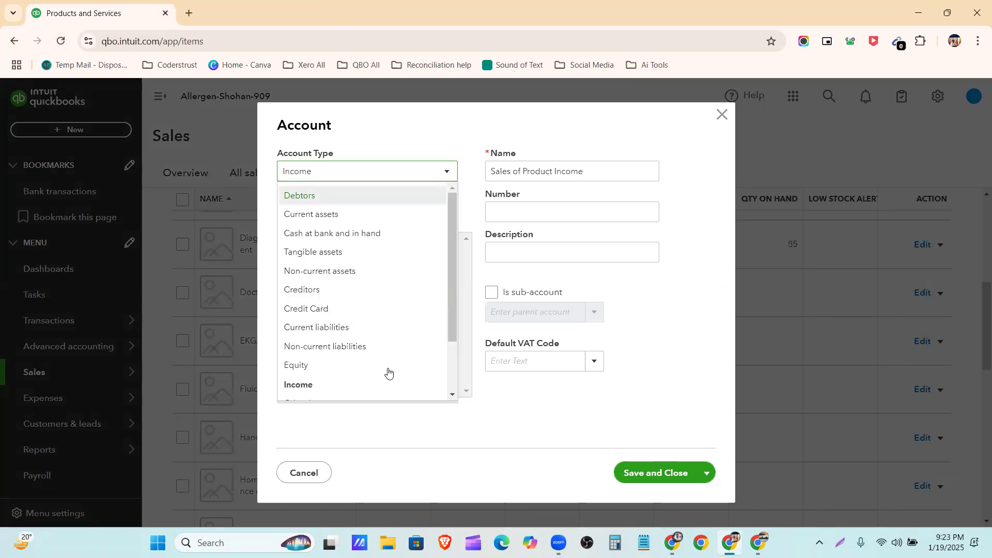
scroll(387, 357, down, 2)
click(377, 321)
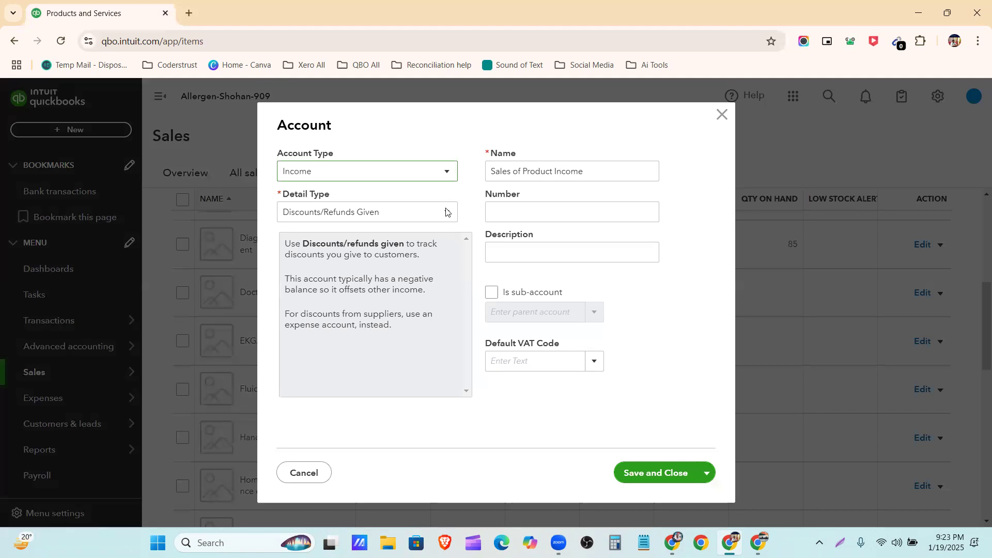
click(448, 210)
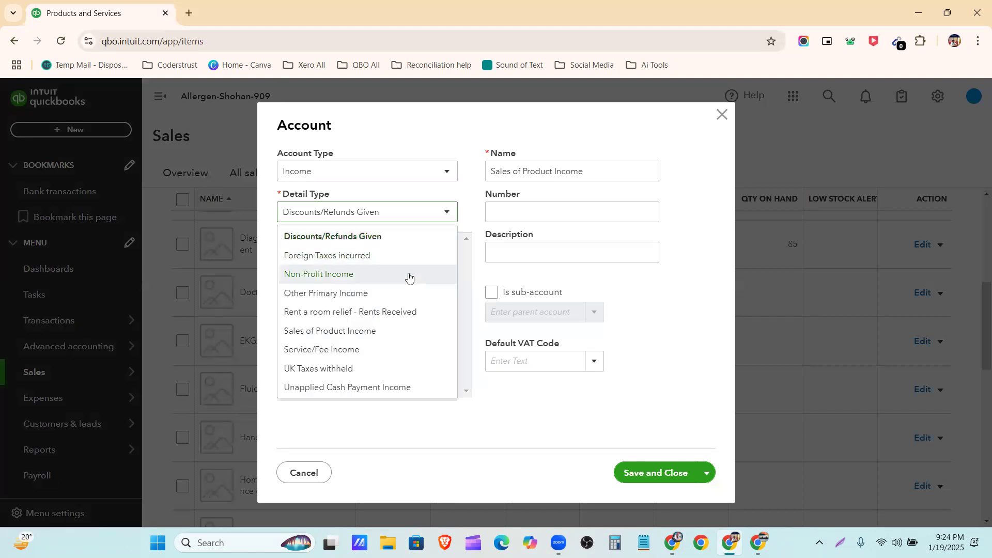
click(412, 332)
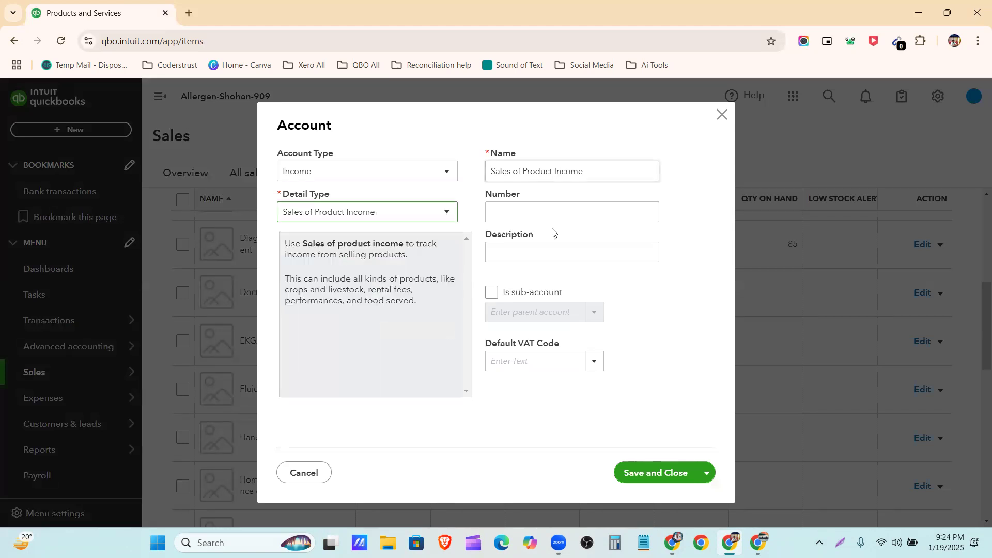
click(655, 473)
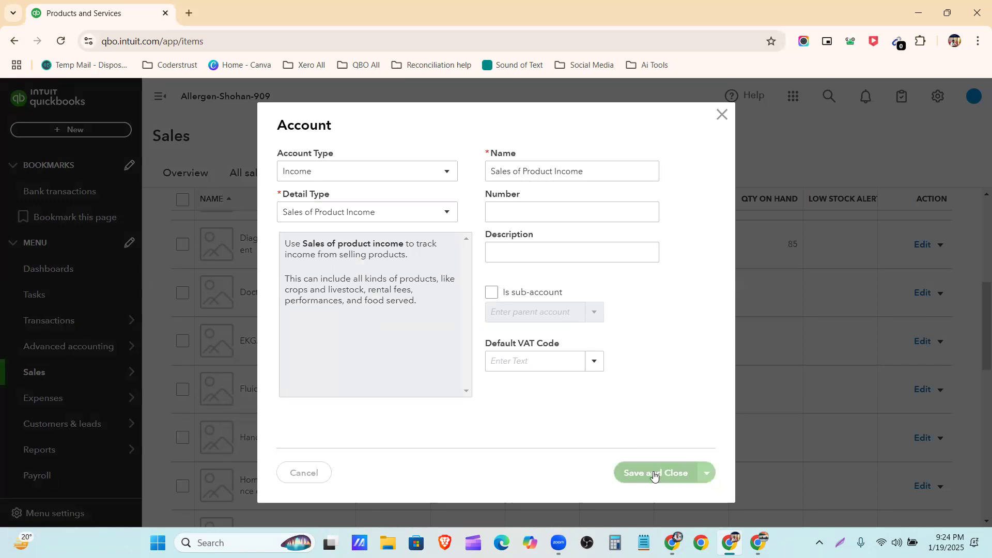
click(654, 474)
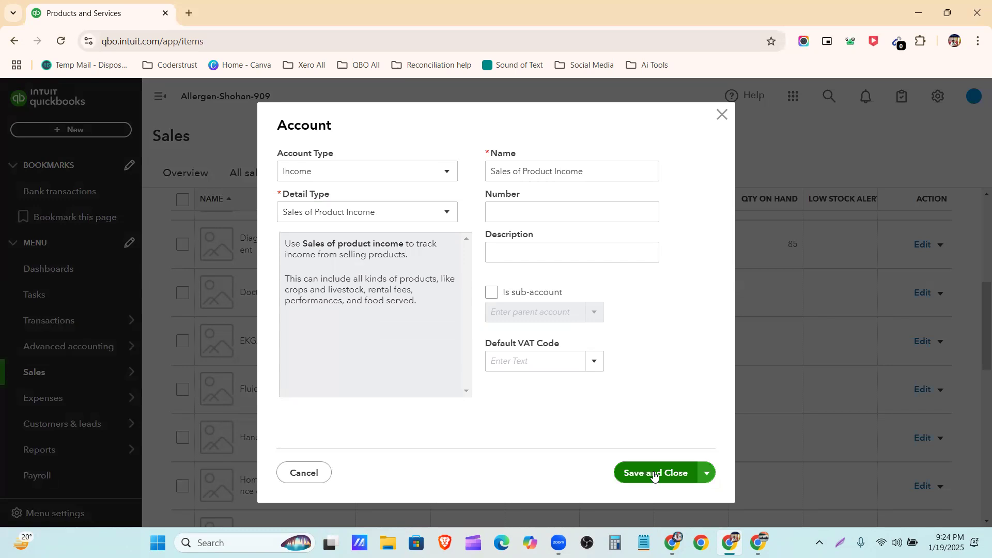
click(654, 474)
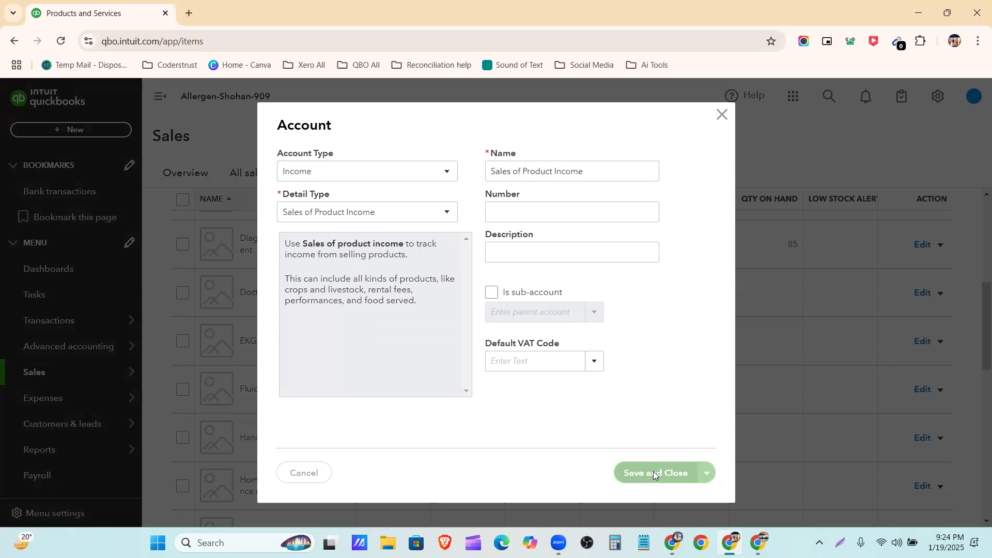
Step: Switch the Wi-Fi connection to Skill & Technology Institute_5G and reload the Products and Services page
click(62, 42)
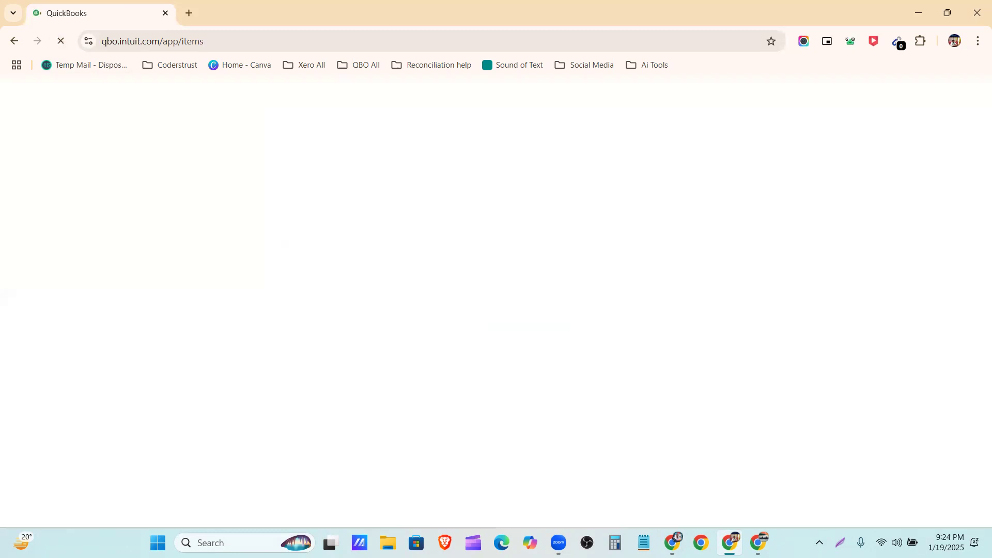
click(896, 543)
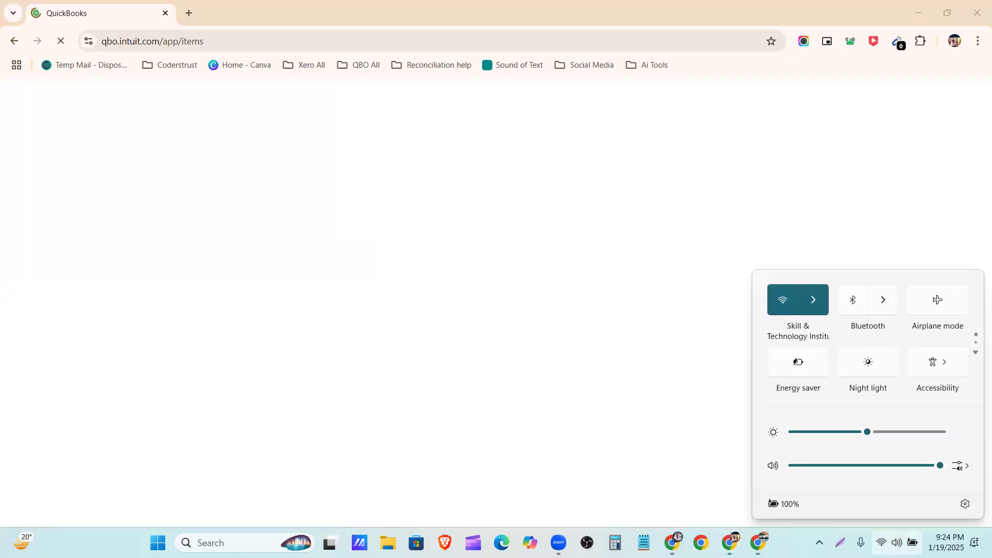
click(825, 303)
click(936, 393)
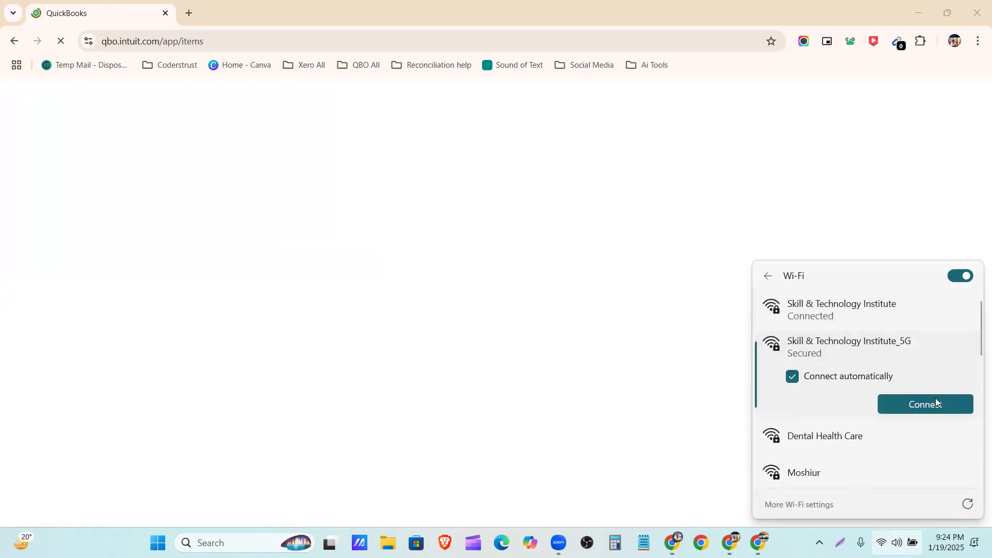
click(936, 401)
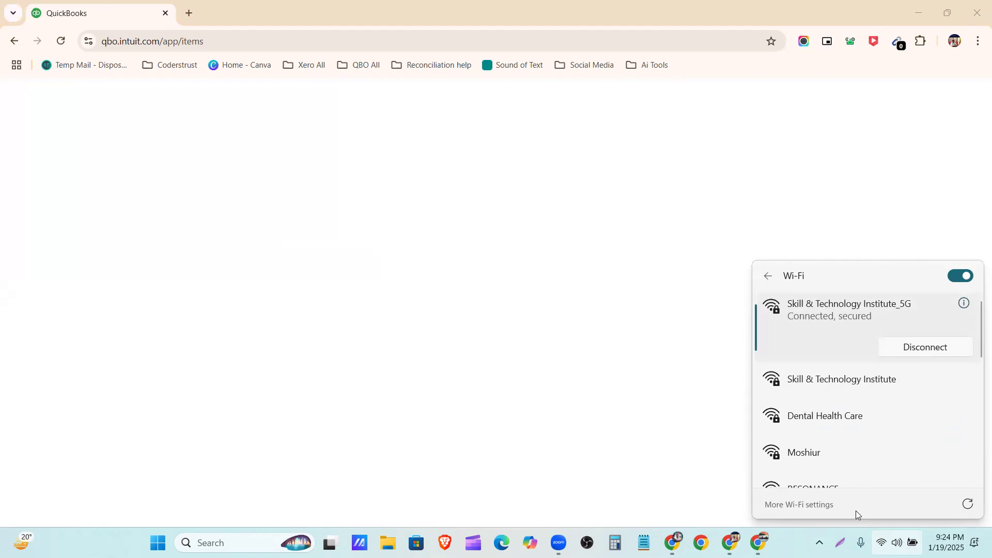
click(749, 463)
click(61, 41)
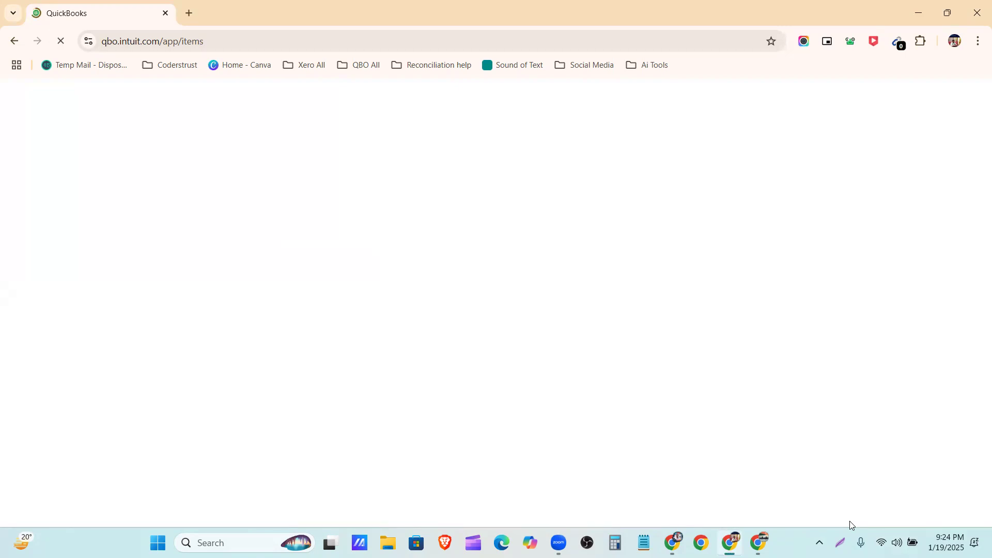
key(super+r)
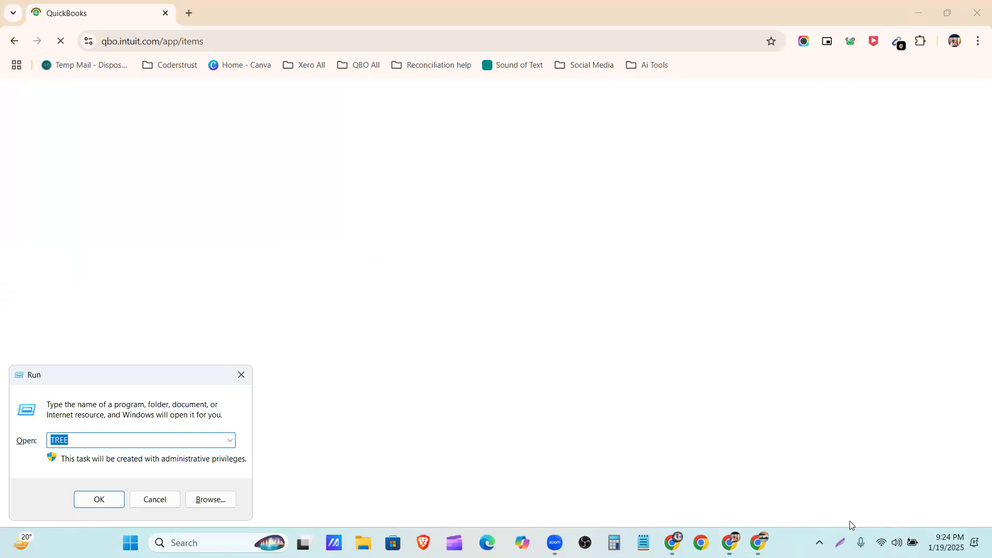
key(Escape)
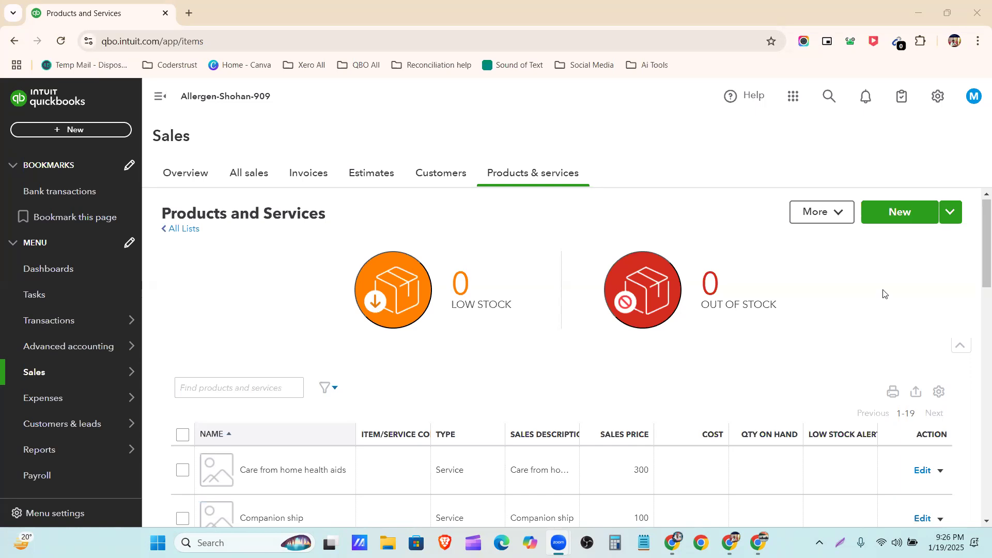
Step: Set the EKG/ECG Machine item's sales price to 500, save it, and close the item form
scroll(842, 371, down, 5)
scroll(838, 369, down, 3)
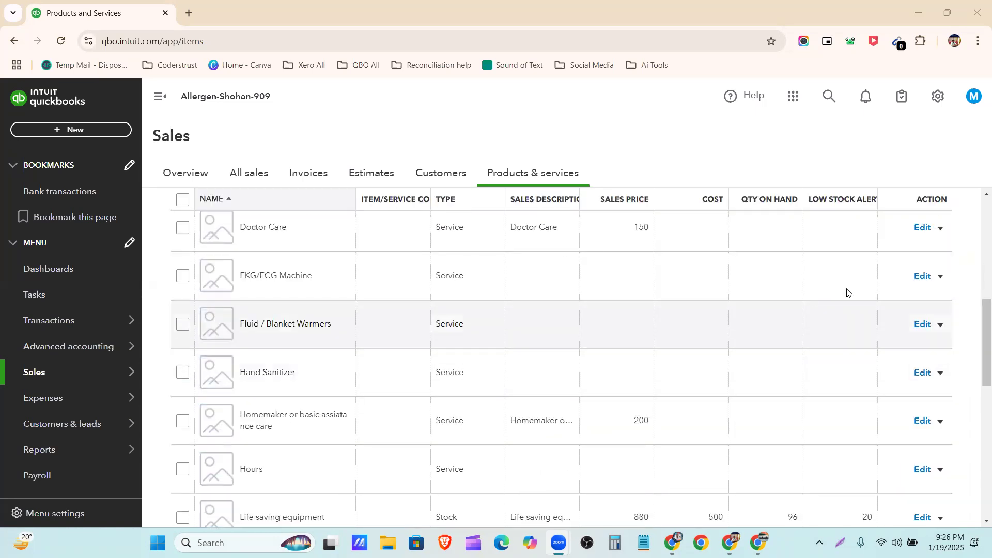
click(921, 280)
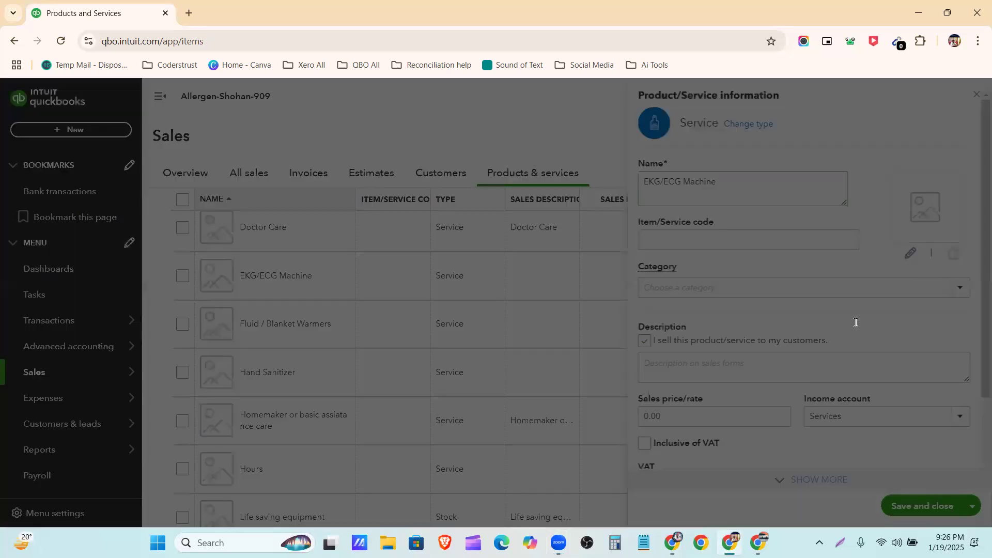
scroll(720, 313, down, 2)
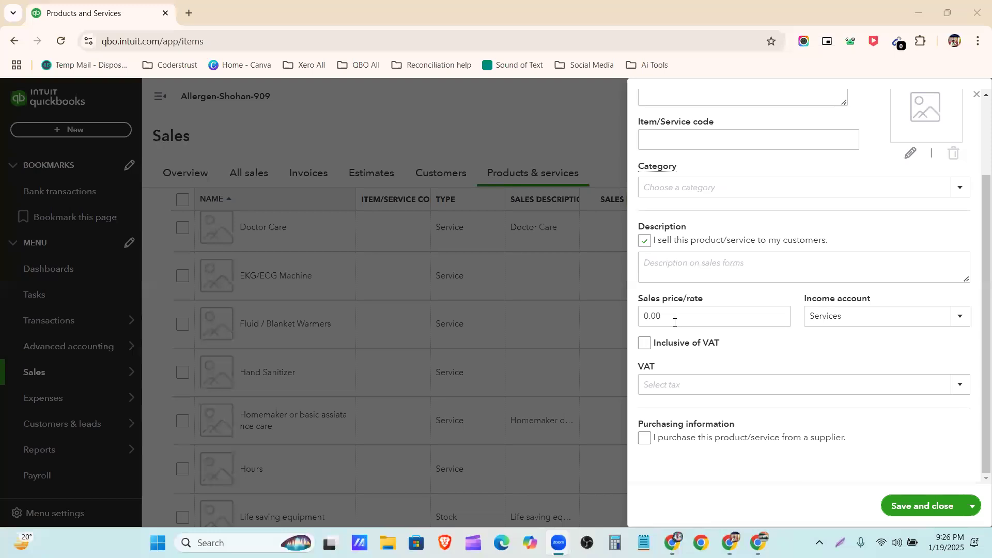
click(624, 316)
text(500)
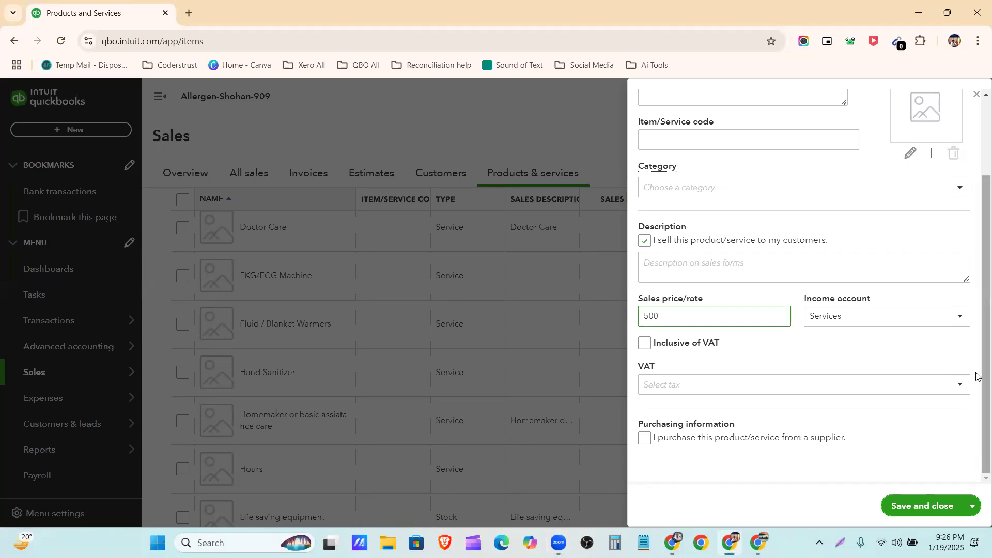
scroll(892, 341, up, 3)
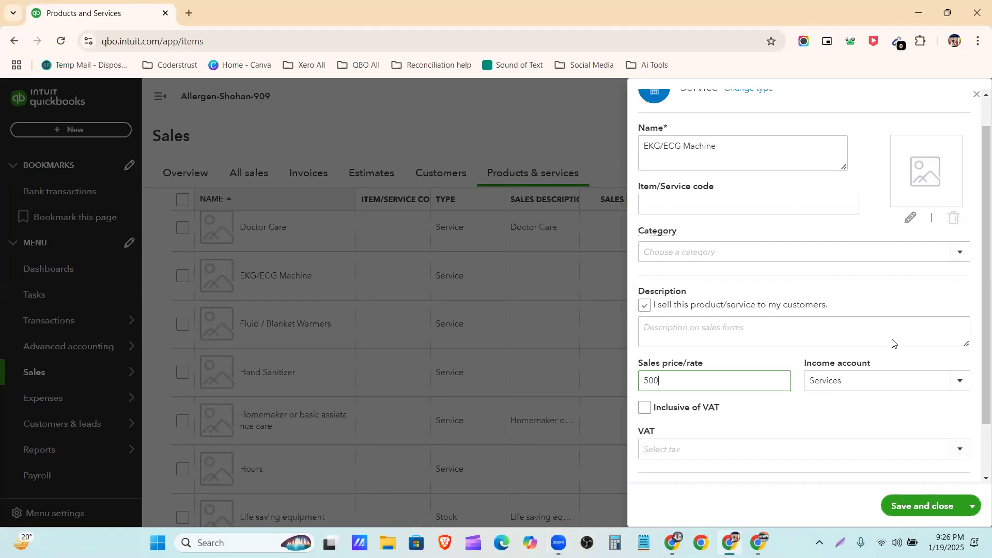
click(928, 506)
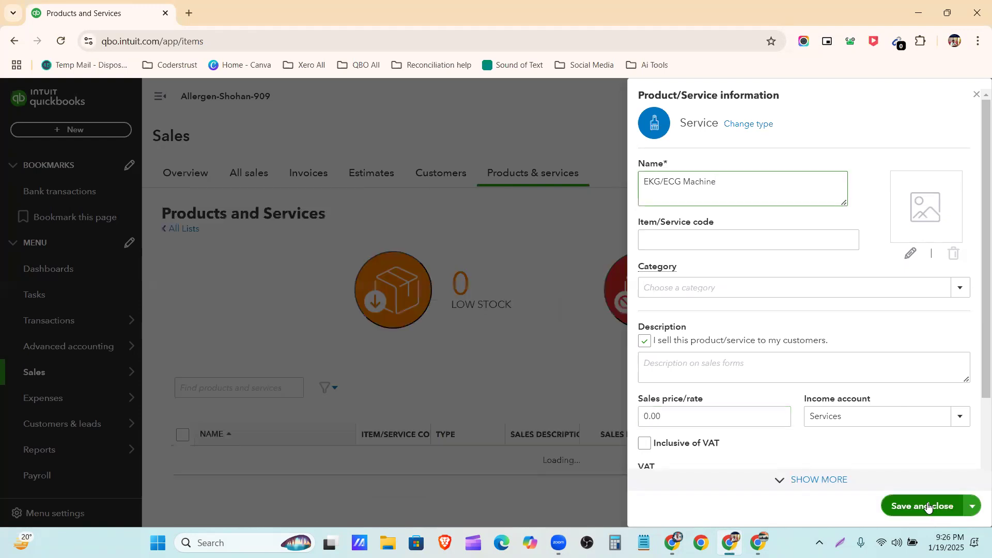
click(975, 97)
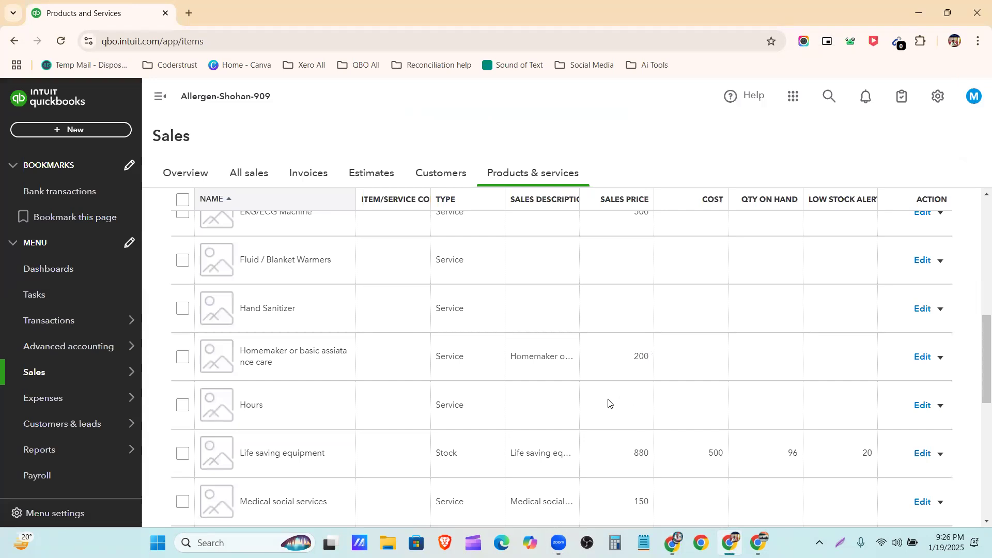
Step: Set the Fluid / Blanket Warmers item's sales price to 300 and save the item
scroll(609, 403, down, 7)
scroll(609, 404, down, 2)
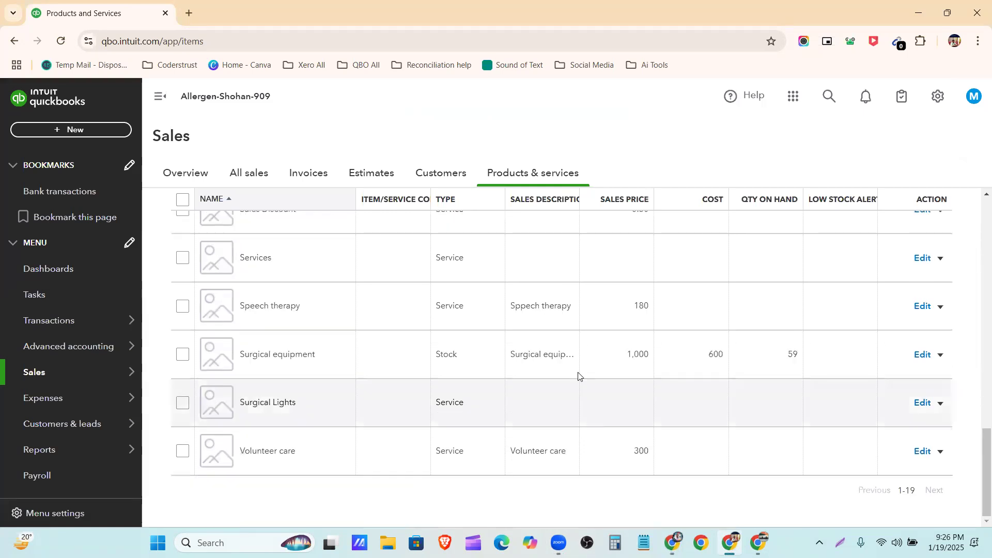
scroll(578, 377, up, 10)
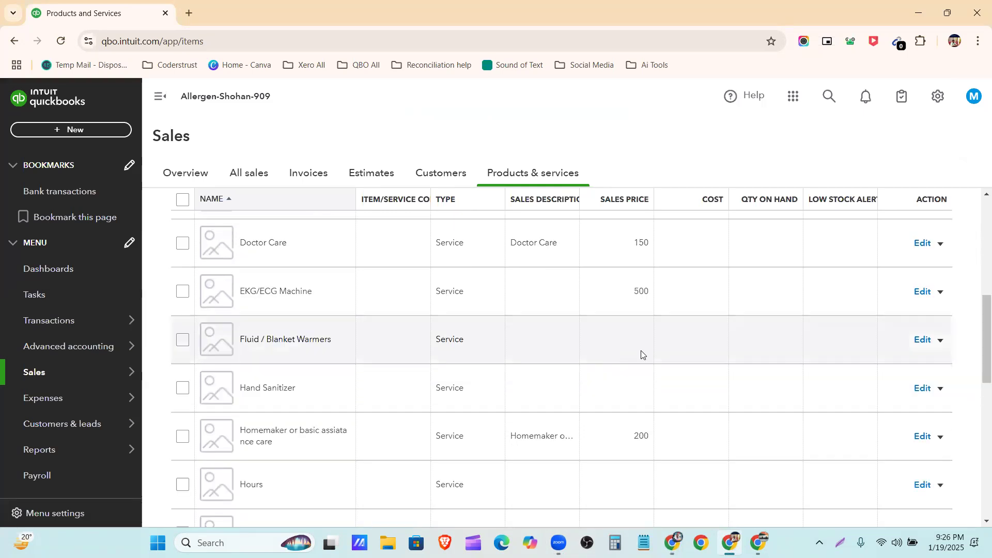
click(922, 341)
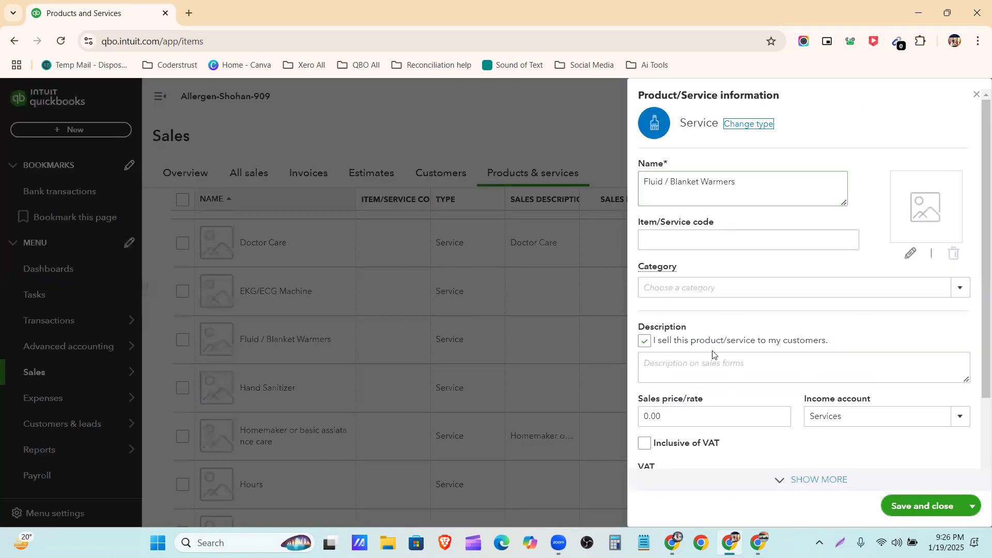
scroll(672, 316, down, 3)
drag(672, 317, 600, 327)
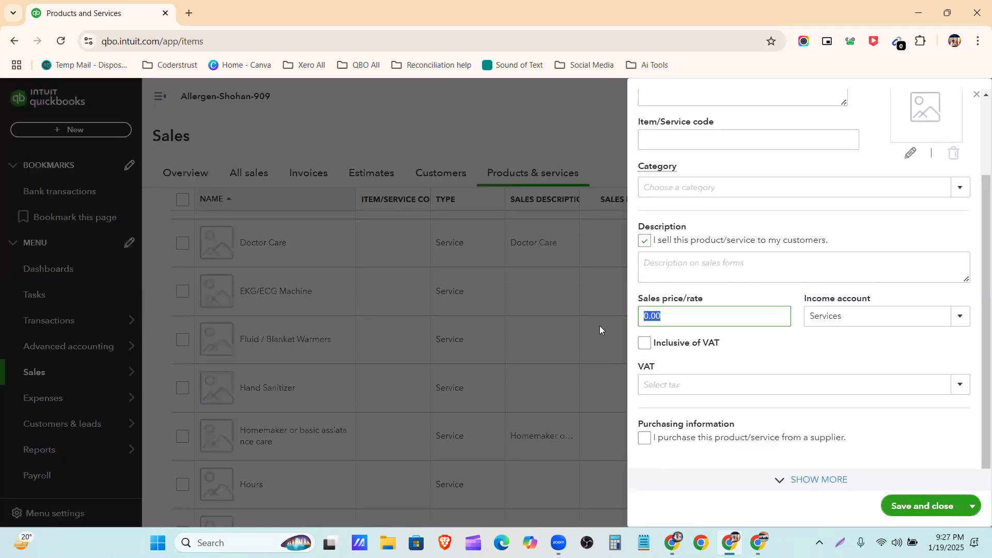
text(300)
click(913, 508)
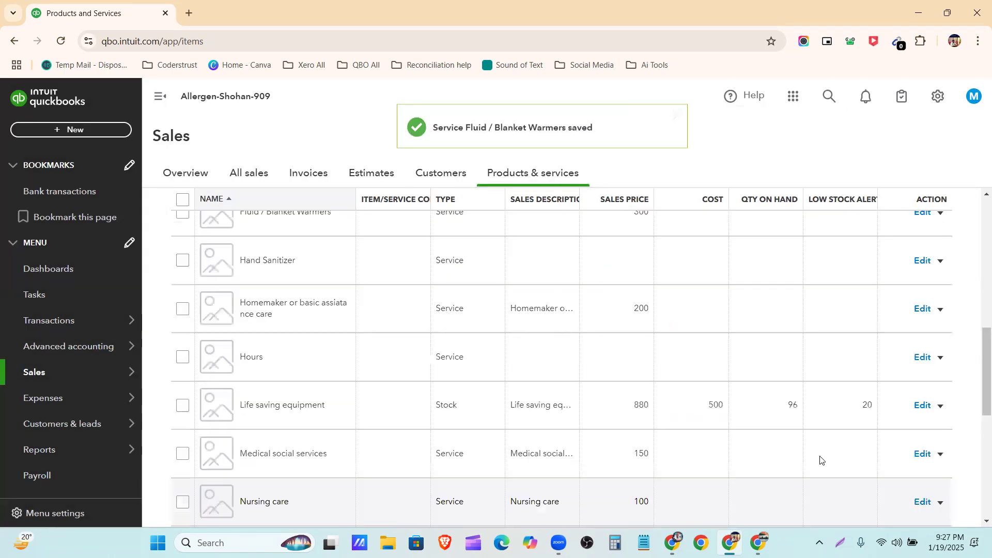
Step: Start a new invoice and select Tom Cruise, the customer on the Tom Cruise-CAD sheet
click(87, 129)
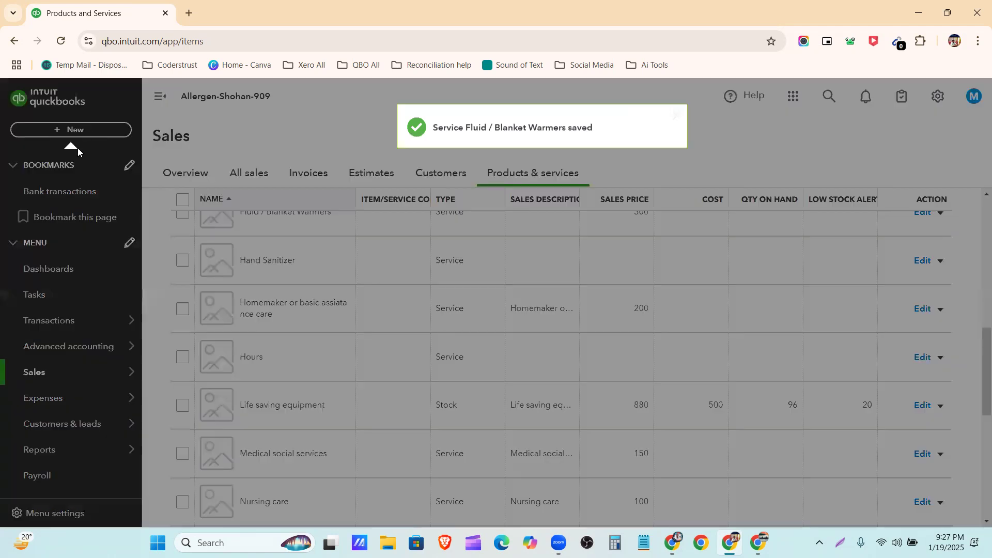
click(47, 199)
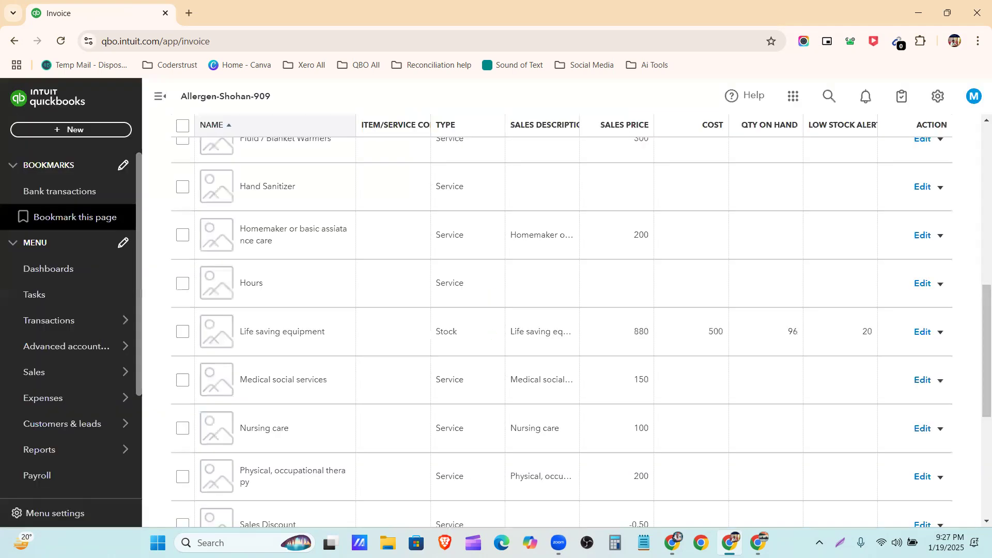
key(alt+Tab)
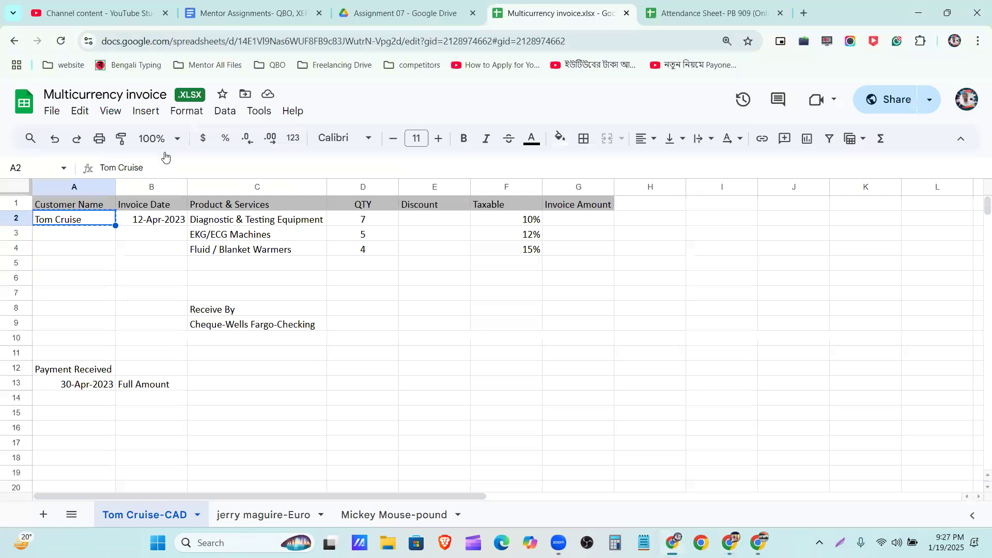
key(alt+Tab)
text(tom)
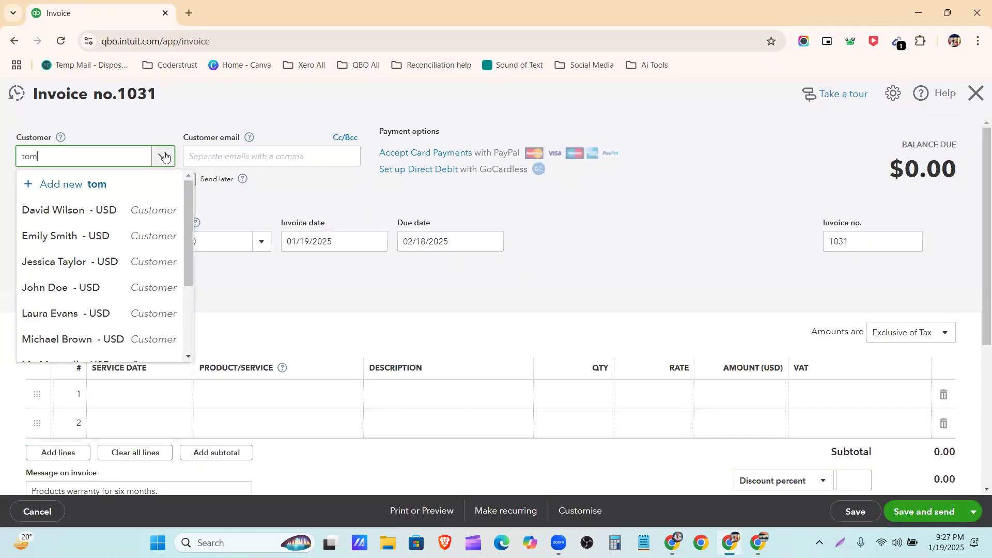
click(232, 289)
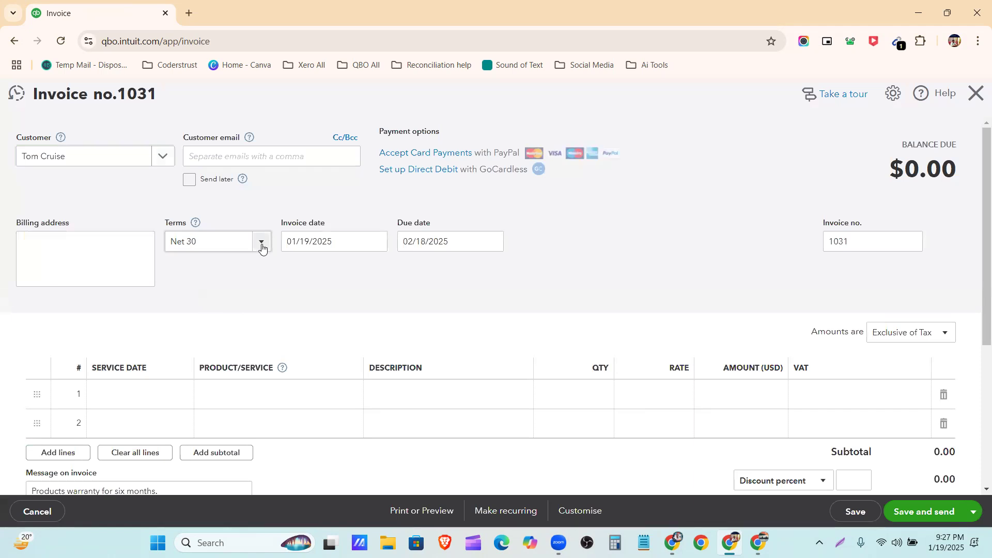
Step: Set the invoice date to 04/12/2023
click(375, 241)
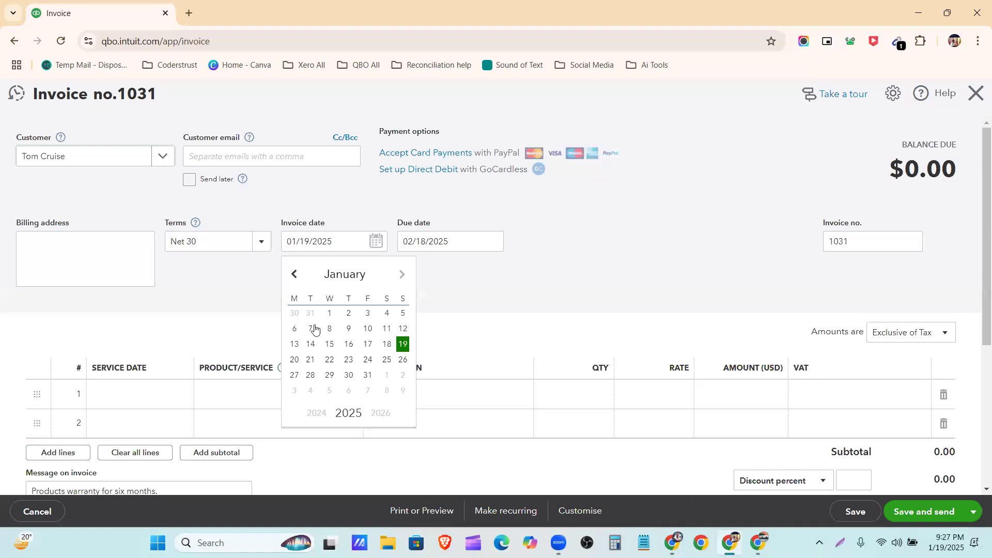
scroll(387, 330, down, 3)
click(386, 328)
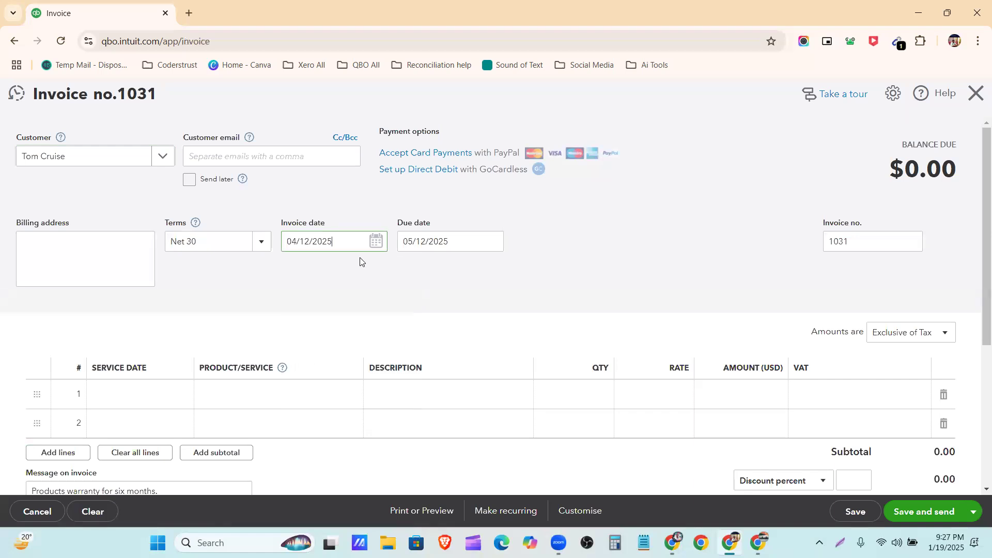
key(BackSpace)
text(3)
click(372, 301)
Step: Add Diagnostic & Testing Equipment, EKG/ECG Machine and Fluid / Blanket Warmers as the first three invoice lines
scroll(295, 350, down, 1)
click(294, 350)
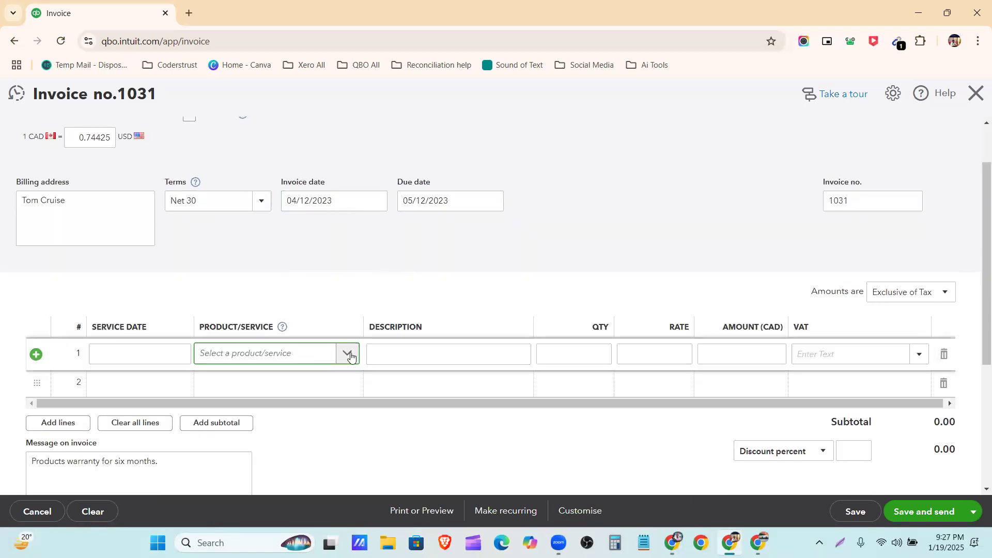
click(273, 355)
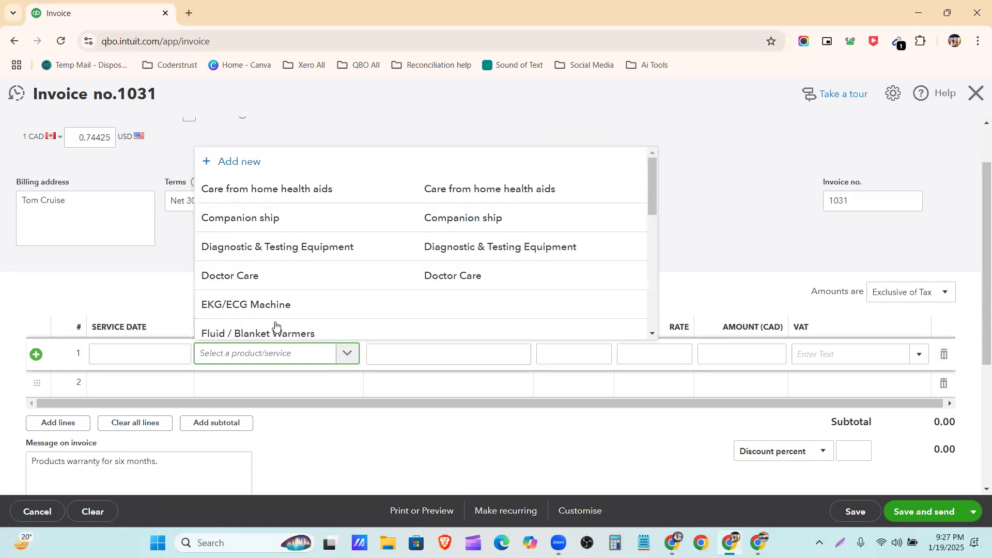
click(289, 250)
click(299, 383)
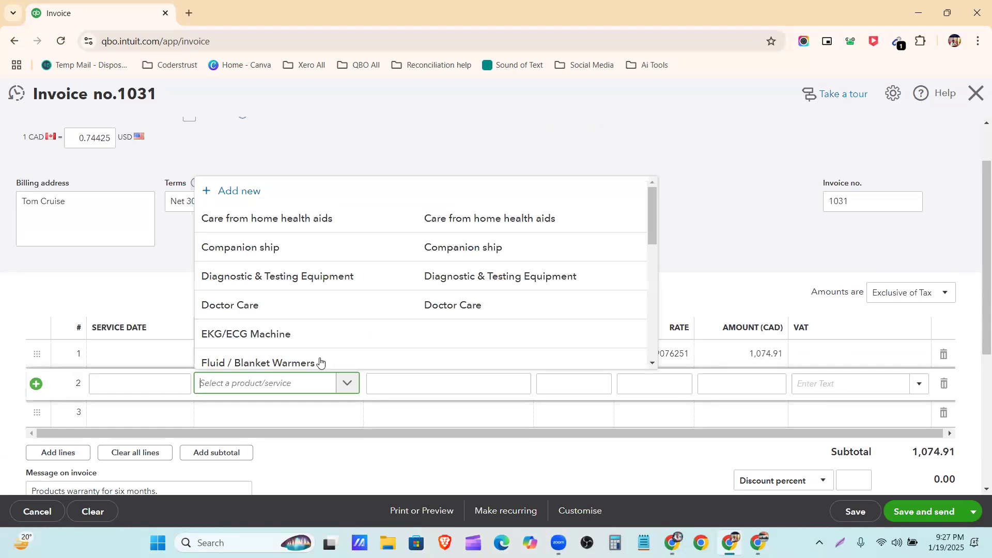
click(296, 334)
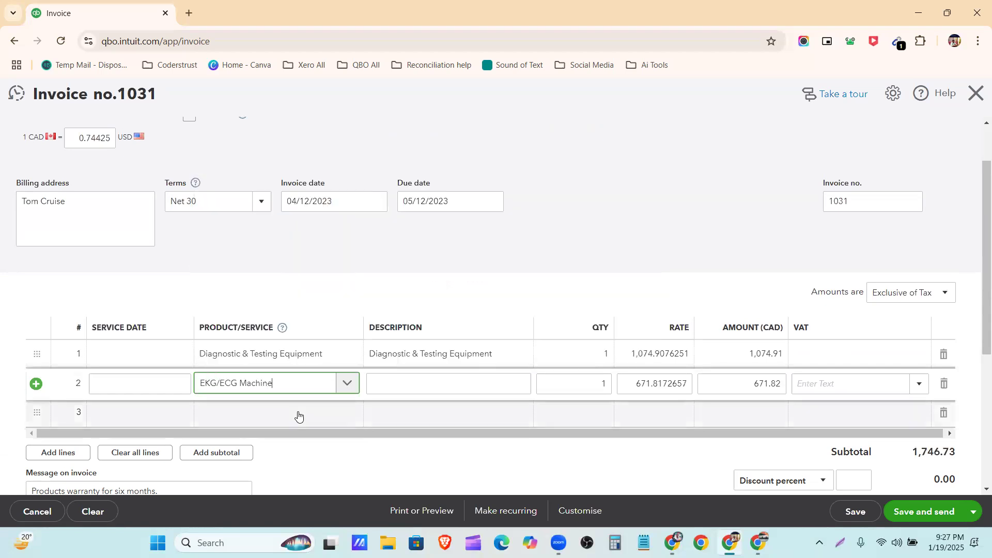
click(344, 412)
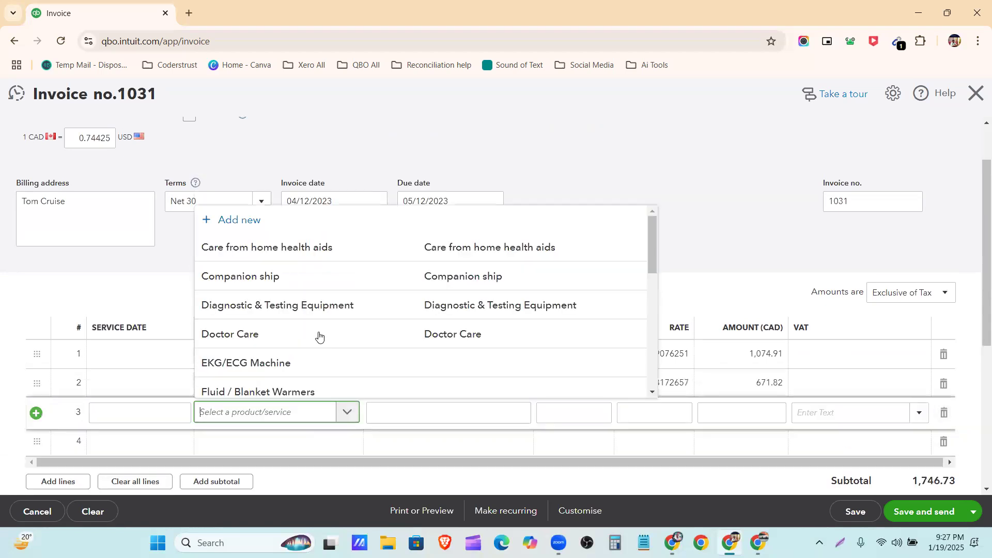
click(317, 393)
click(406, 286)
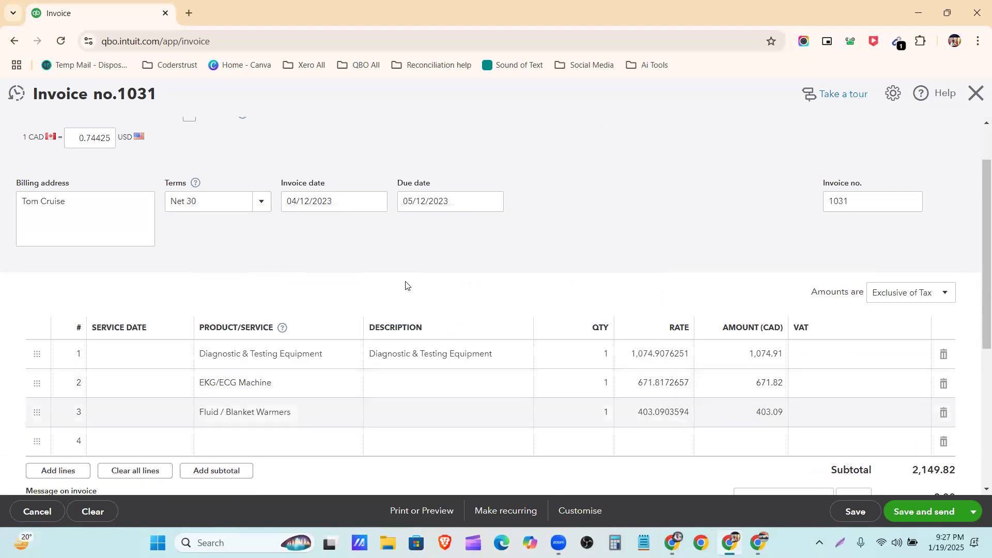
Step: Set the quantities from the assignment sheet: 7 Diagnostic & Testing Equipment, 5 EKG/ECG Machine and 4 Fluid / Blanket Warmers
scroll(406, 286, up, 2)
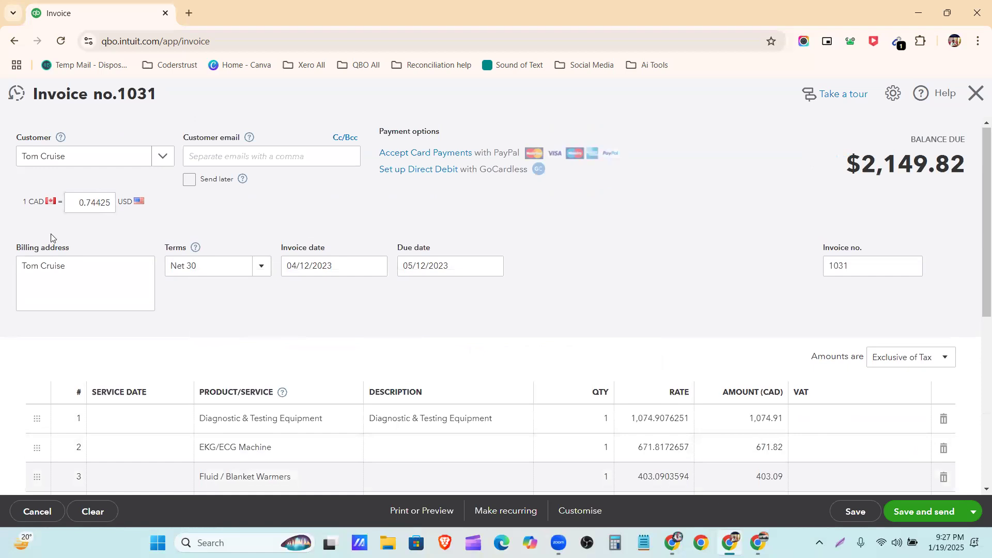
click(78, 202)
scroll(288, 312, down, 3)
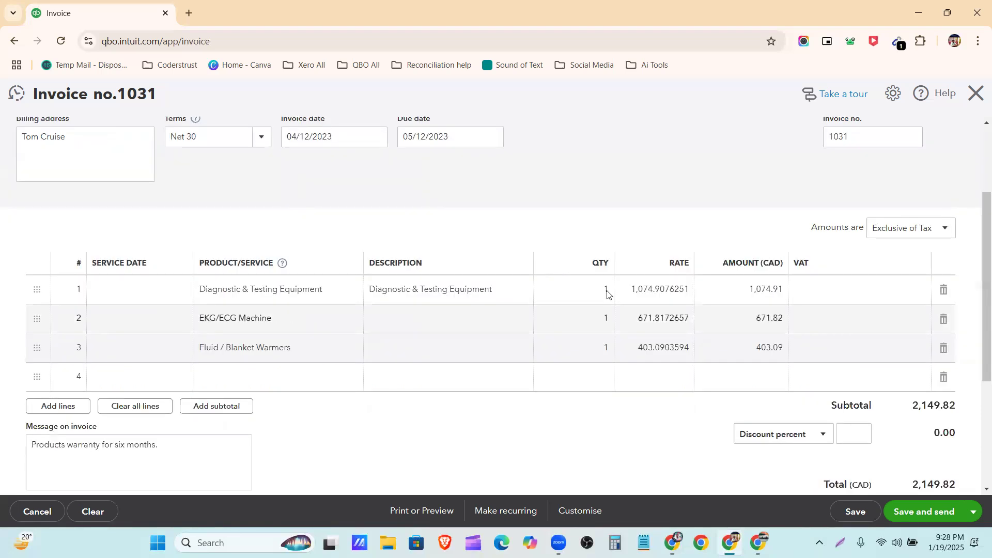
key(alt+Tab)
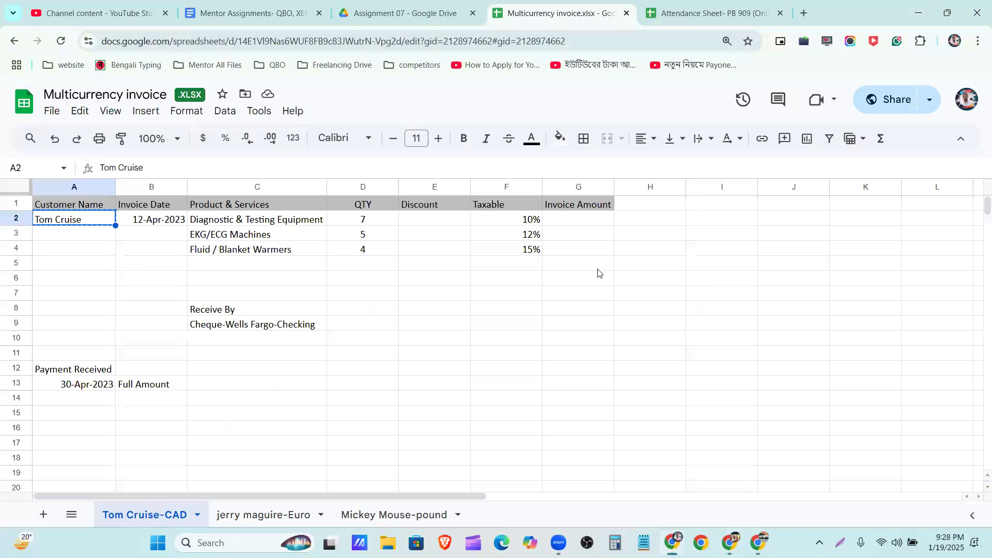
key(alt+Tab)
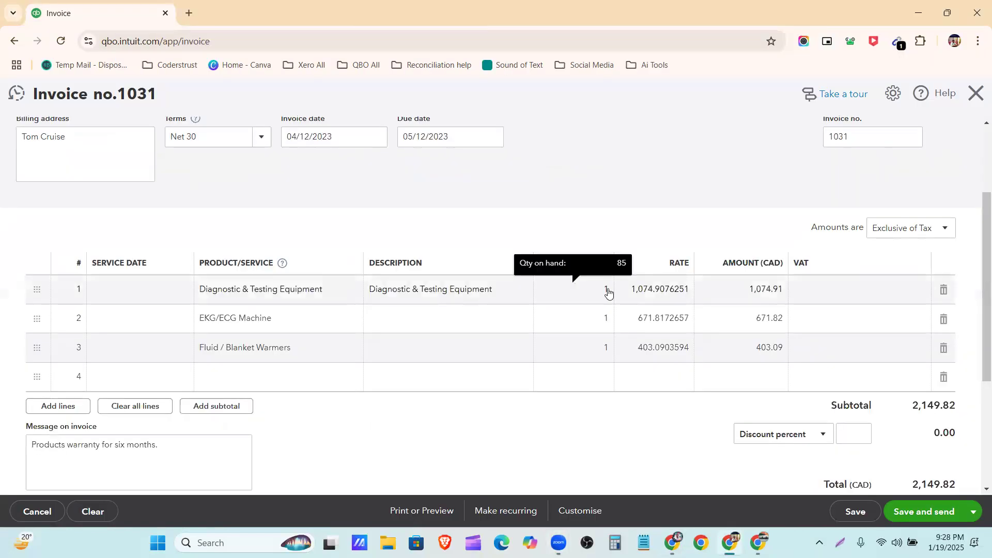
click(607, 296)
text(7)
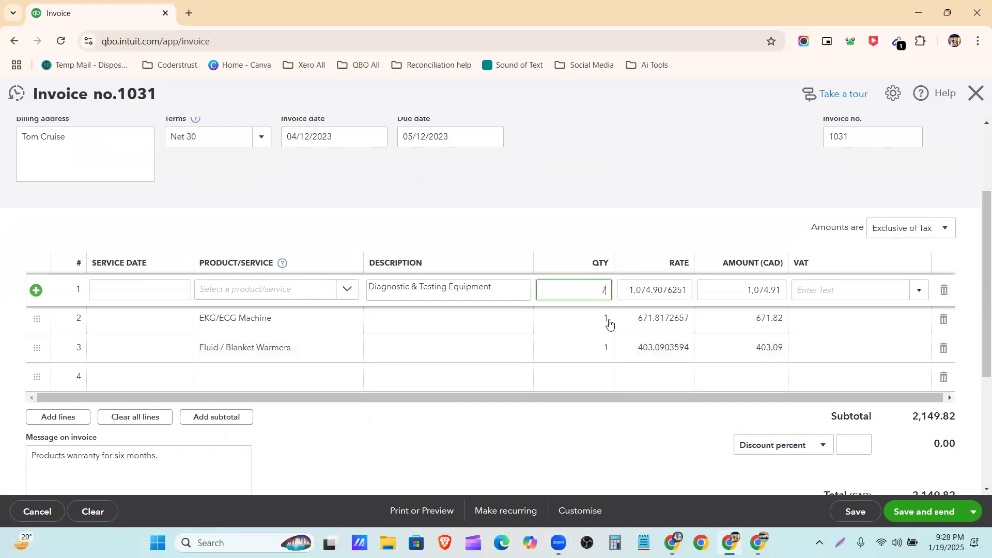
click(609, 319)
text(5)
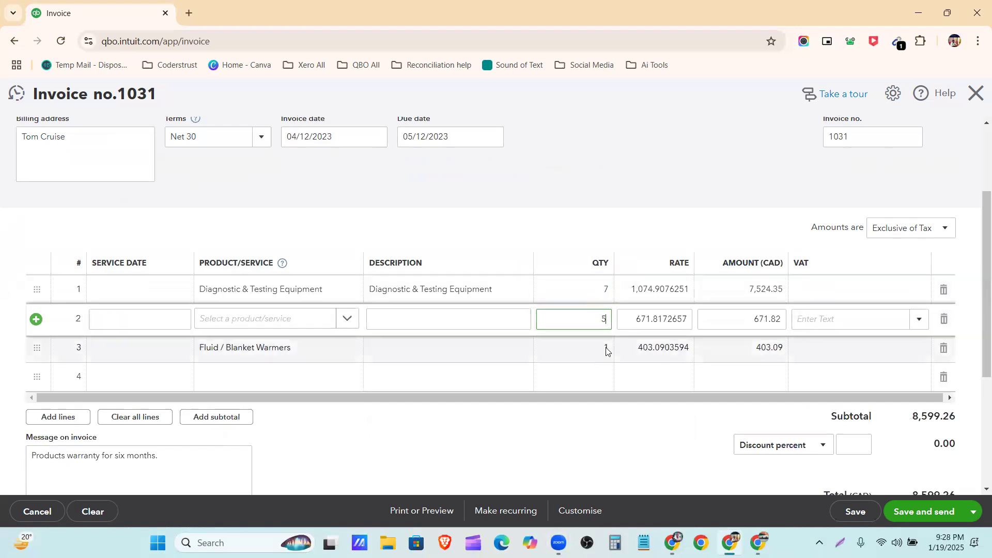
click(606, 349)
text(4)
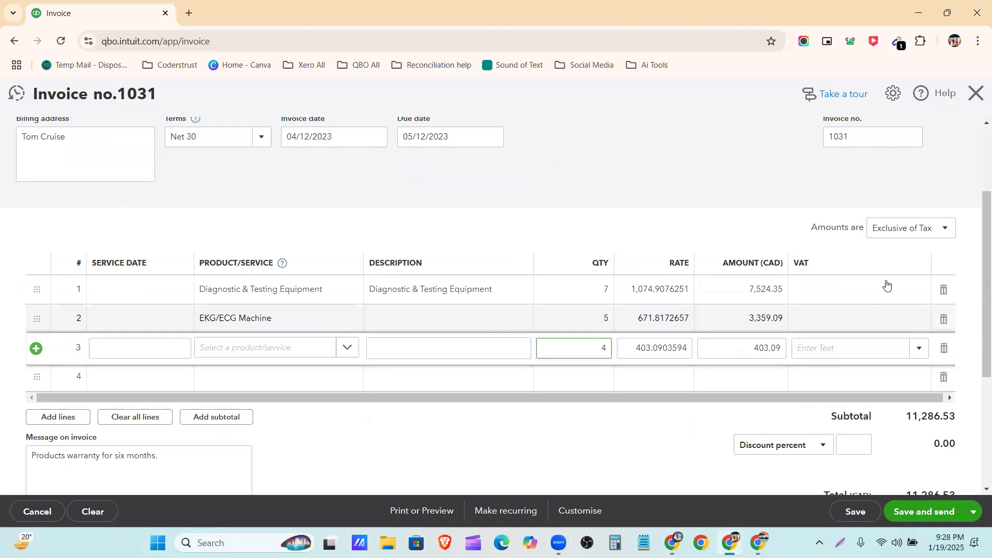
Step: Assign VAT codes: Sales Tax (10%) on line 1, Standard Sales Tax (6%) on line 2, and Multicurrency Tax (15%) on line 3
click(879, 288)
click(673, 542)
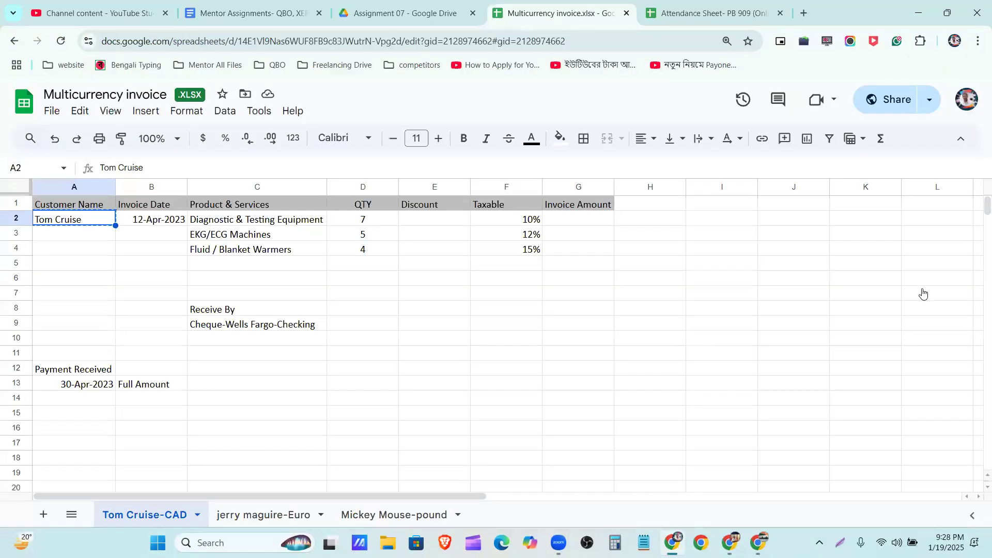
key(alt+Tab)
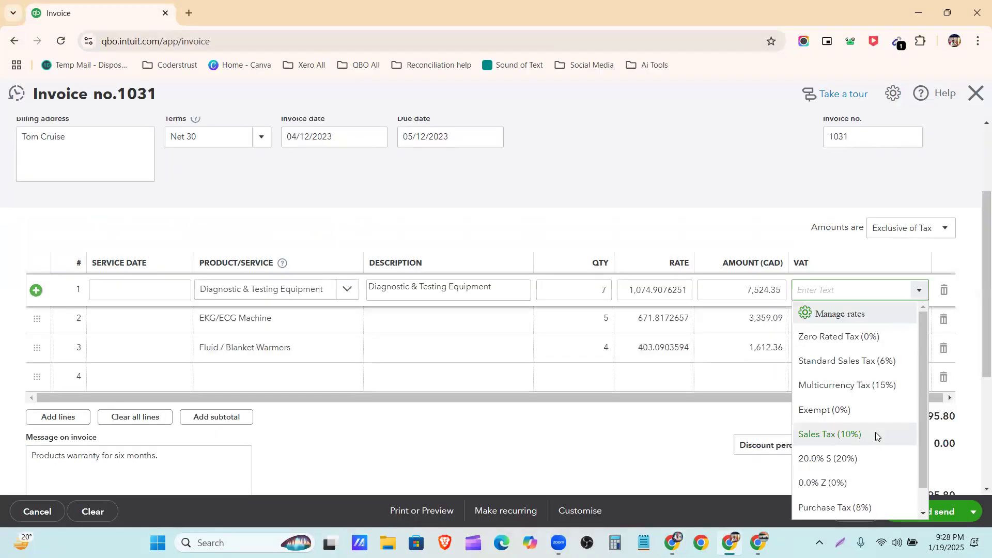
key(Return)
click(919, 319)
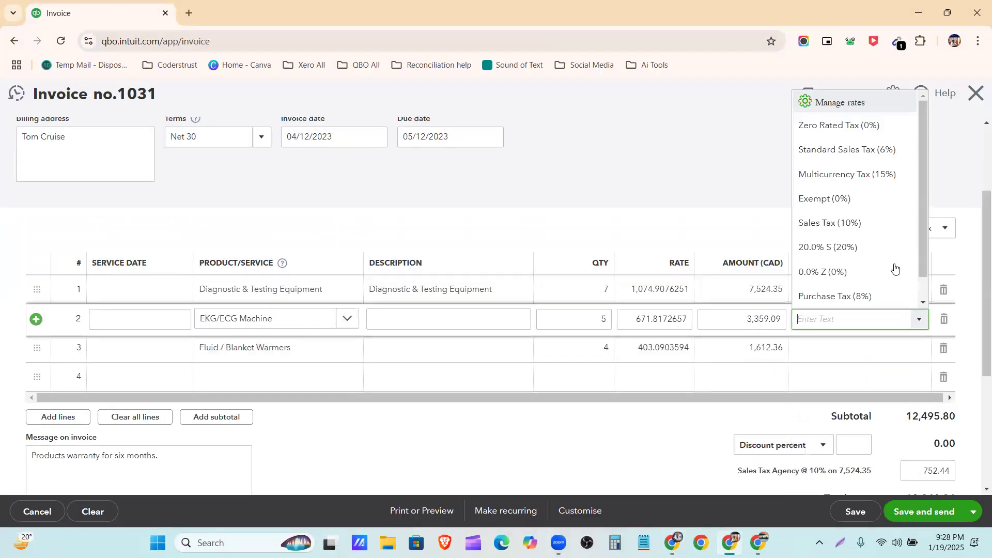
click(885, 150)
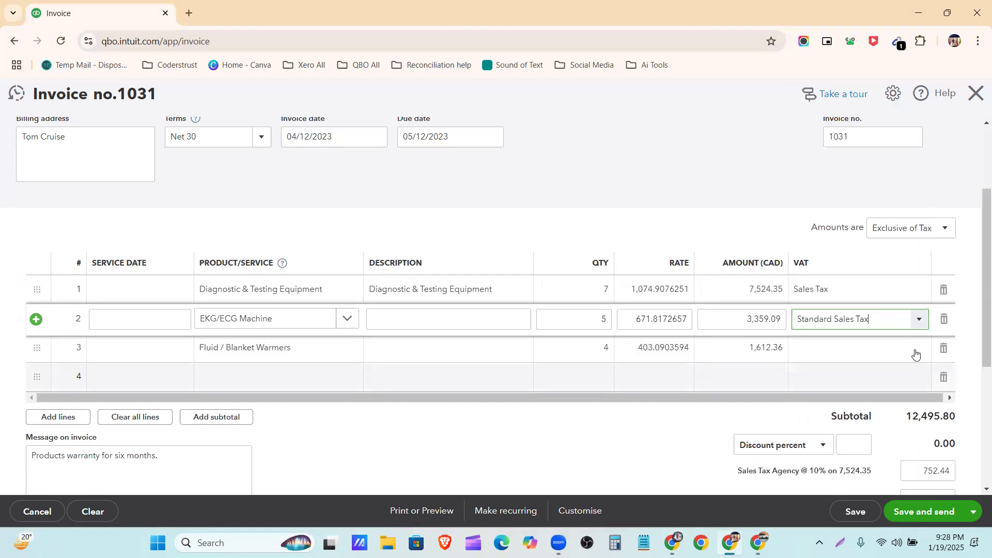
click(917, 351)
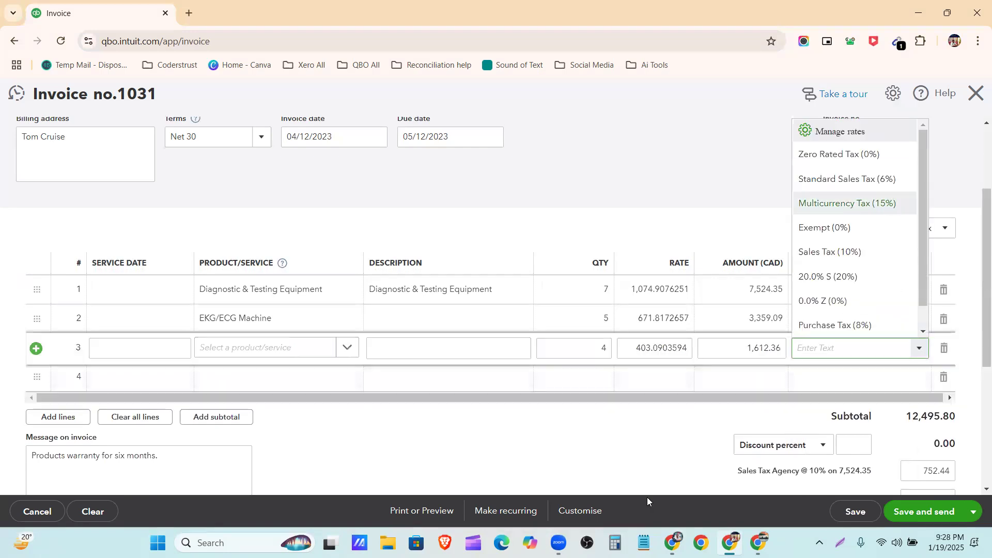
key(Return)
click(566, 455)
Step: Check the invoice's CAD and USD totals, and save and close the invoice without sending it
scroll(571, 429, down, 3)
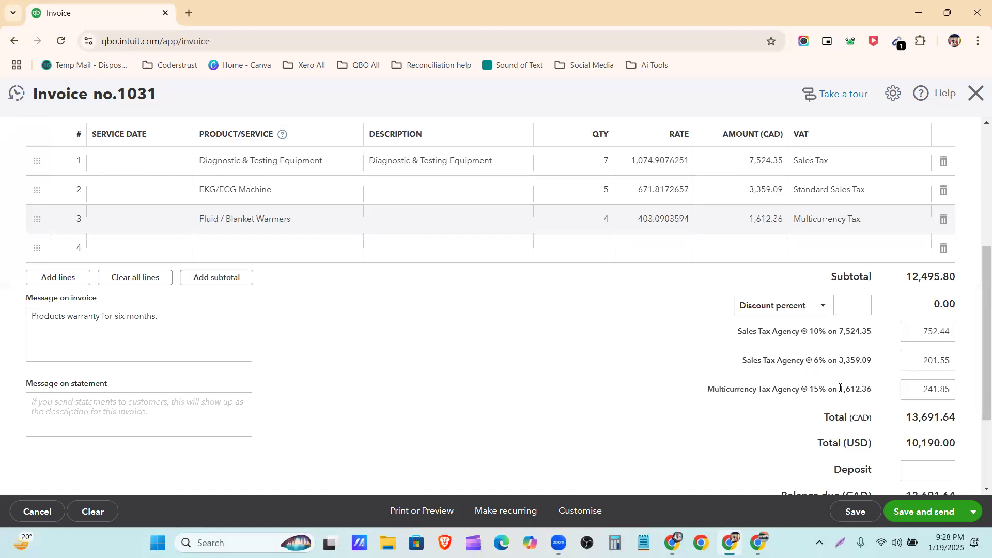
scroll(886, 285, down, 3)
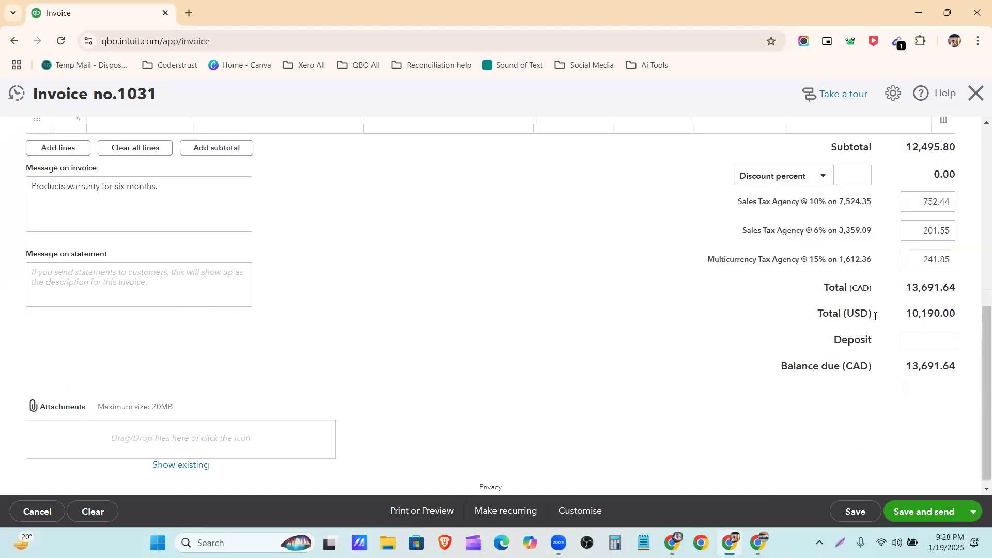
drag(907, 287, 958, 286)
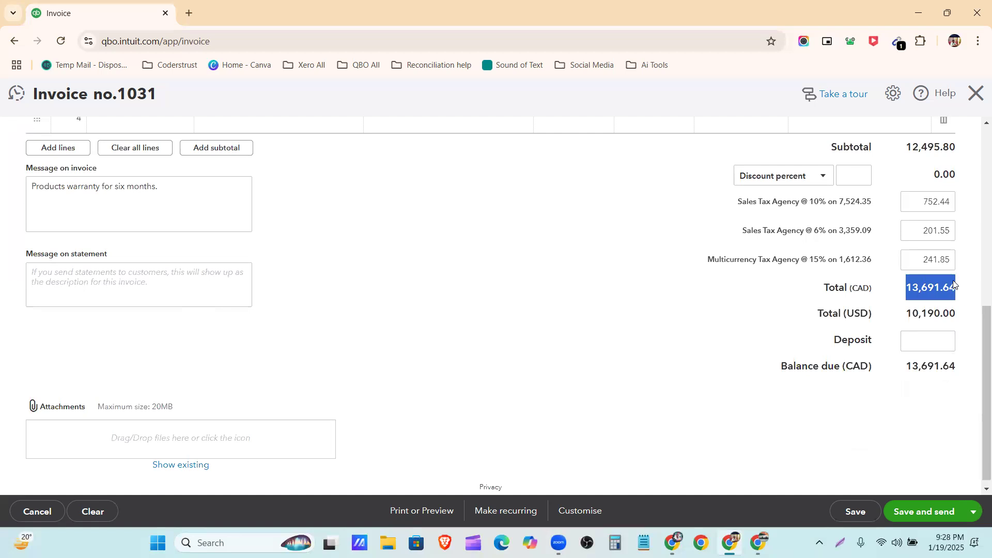
drag(908, 313, 957, 313)
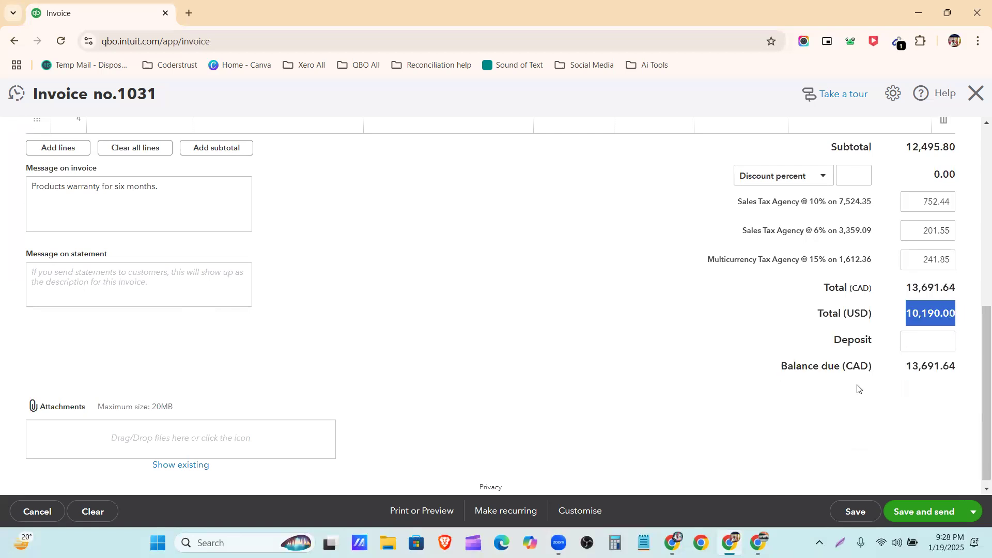
click(814, 416)
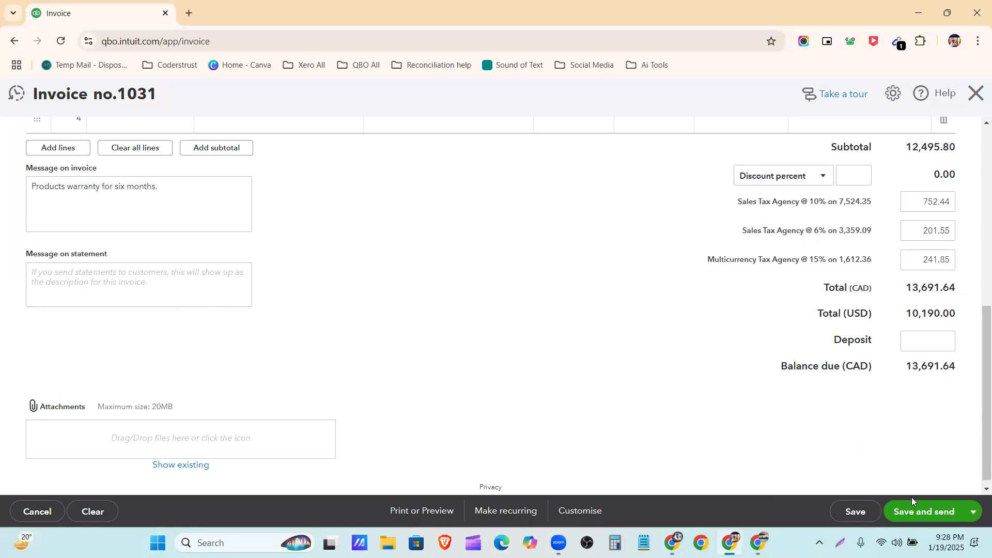
click(976, 513)
click(928, 448)
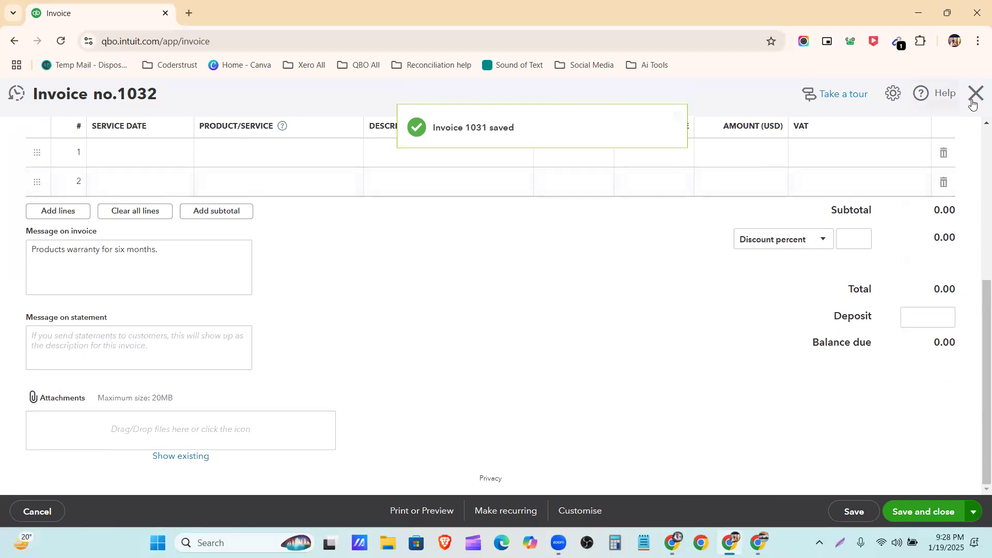
click(975, 96)
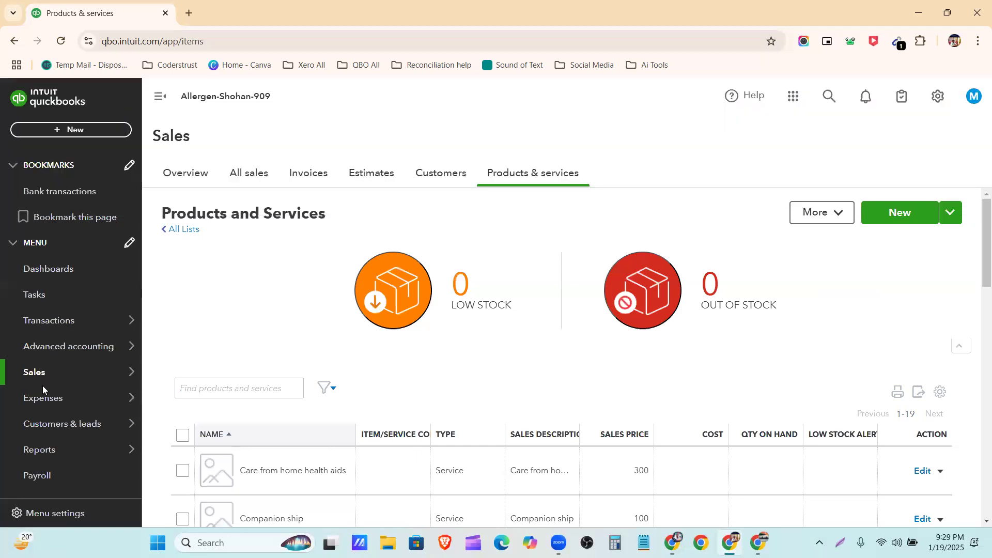
Step: Show all sales transactions with the date filter set to All
click(248, 177)
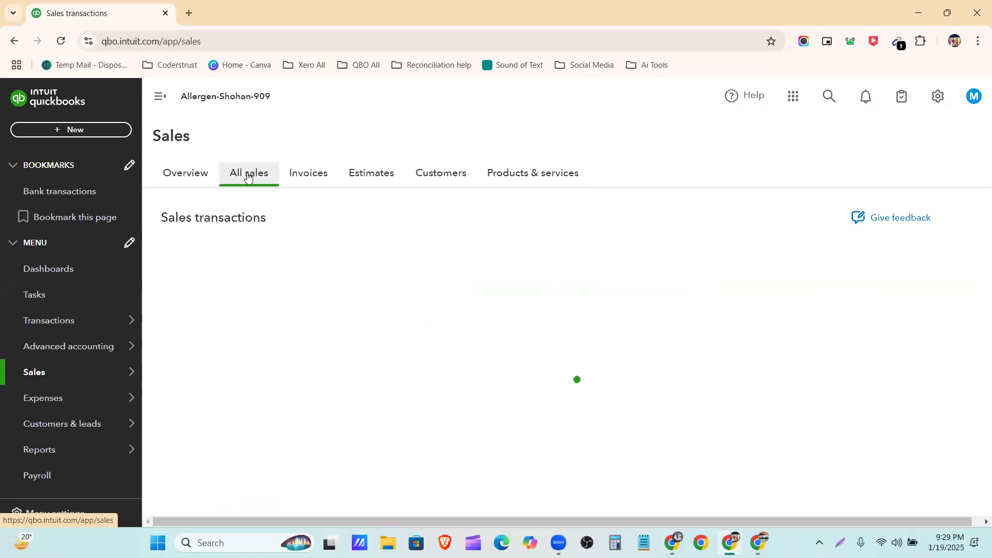
click(455, 382)
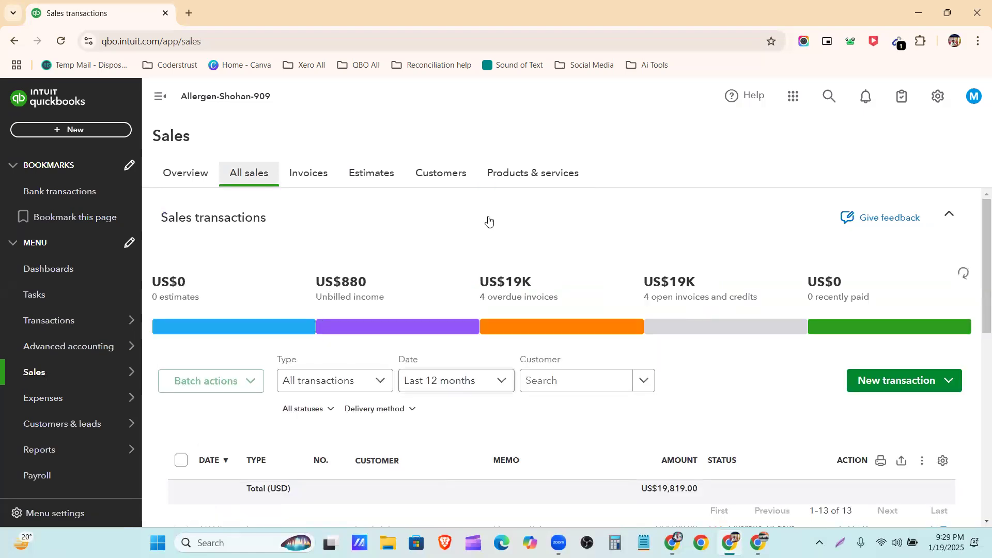
scroll(465, 181, up, 5)
click(461, 101)
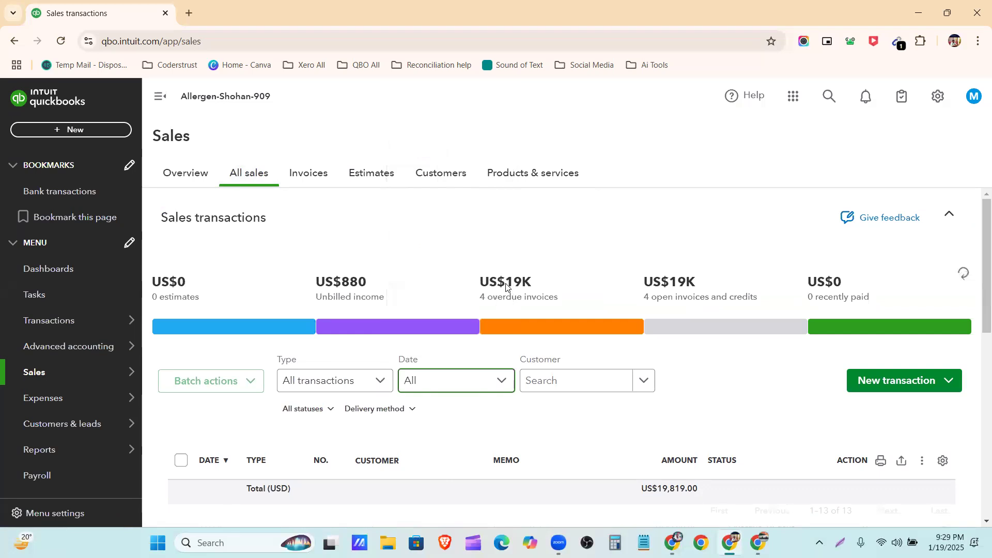
Step: Find the CAD invoice dated 4/12/23 in the sales list and start receiving a payment for it
scroll(506, 287, down, 5)
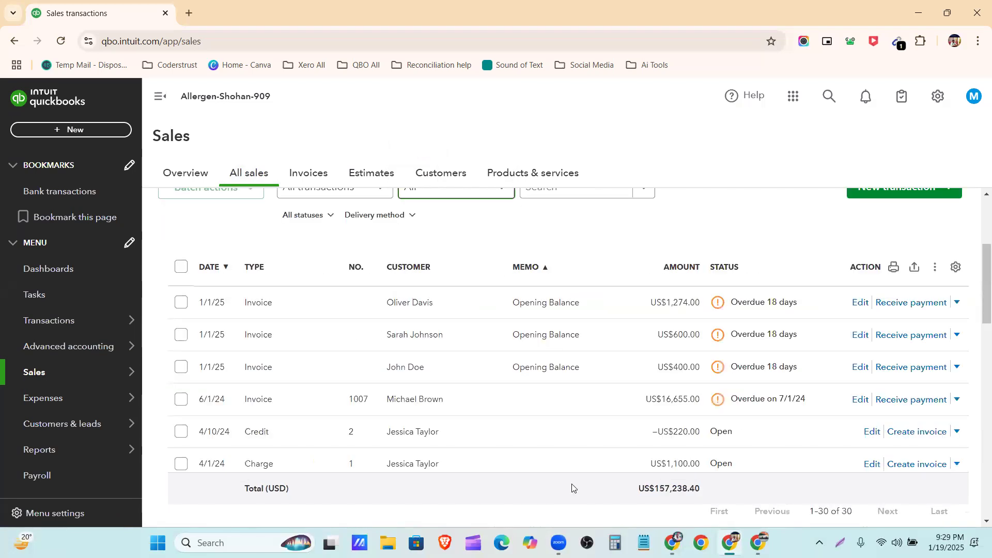
scroll(445, 319, down, 3)
scroll(448, 323, down, 5)
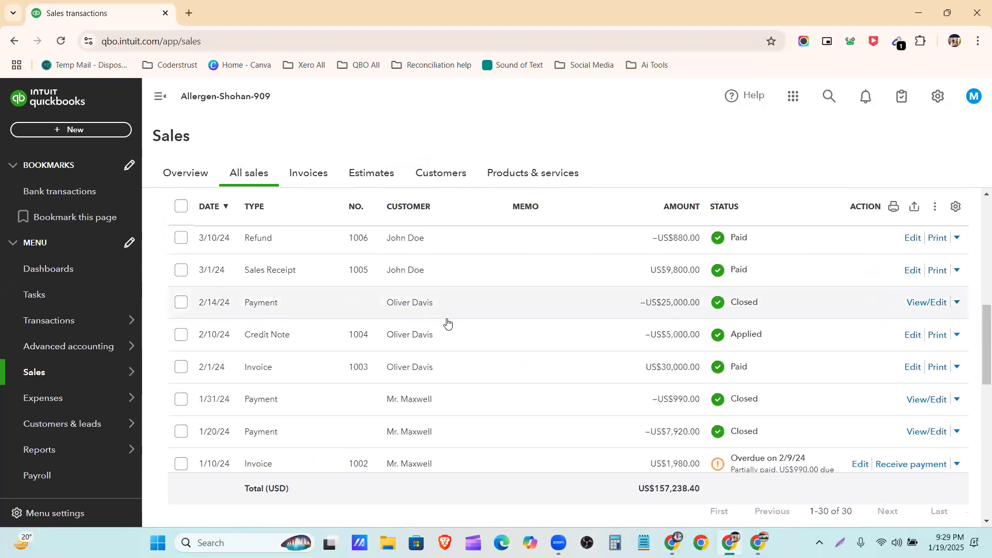
scroll(446, 323, down, 5)
scroll(465, 300, down, 2)
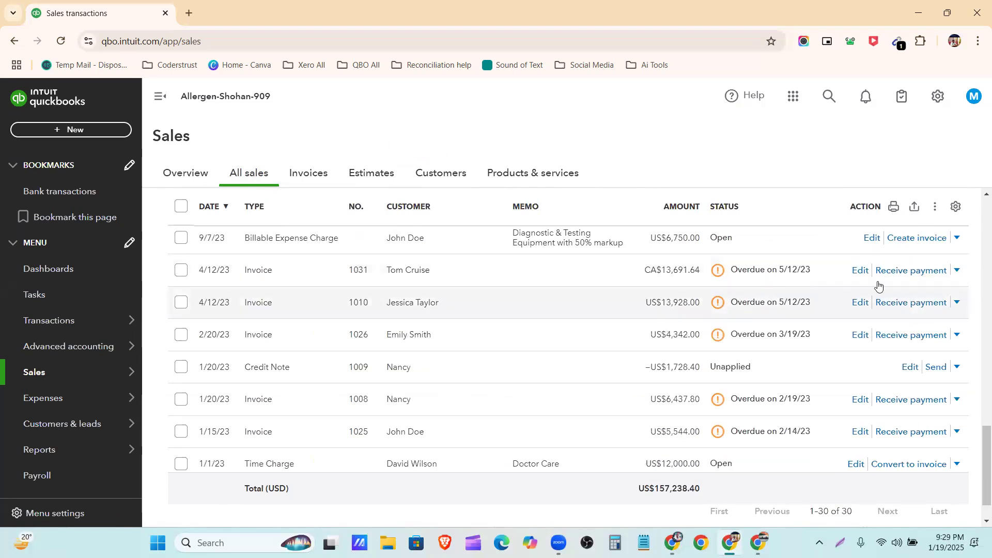
click(911, 276)
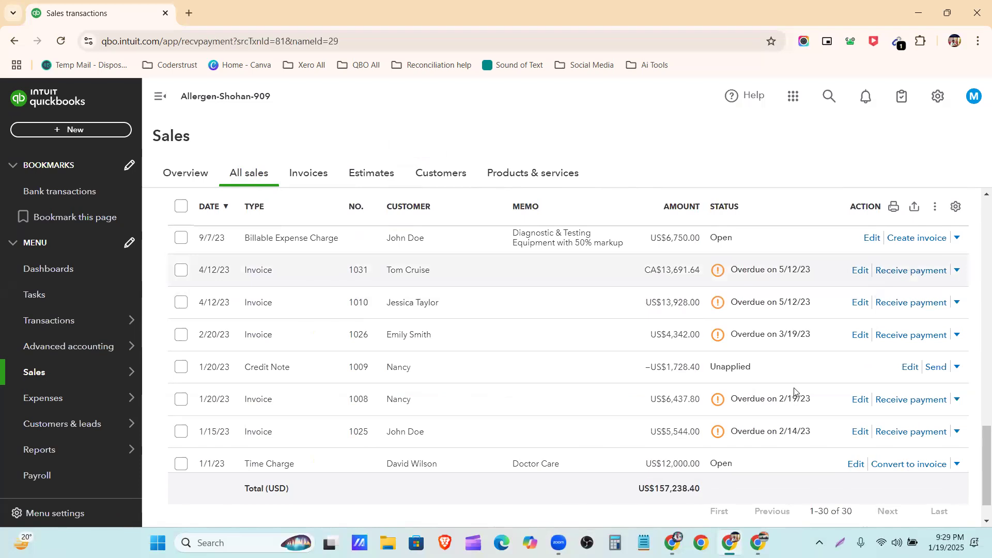
Step: Following the assignment sheet, set the payment date to 04/30/2023 and the payment method to Cheque
key(alt+Tab)
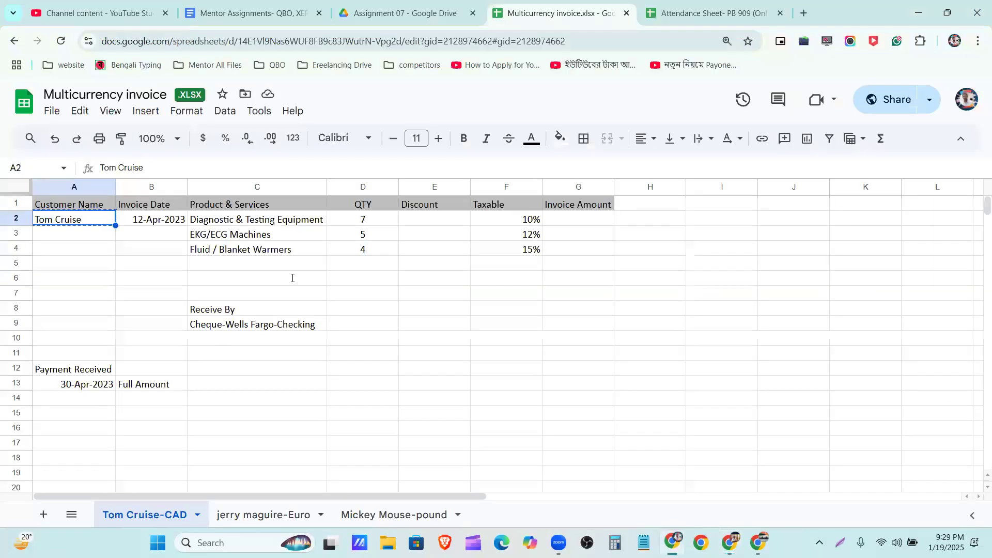
key(alt+Tab)
click(84, 269)
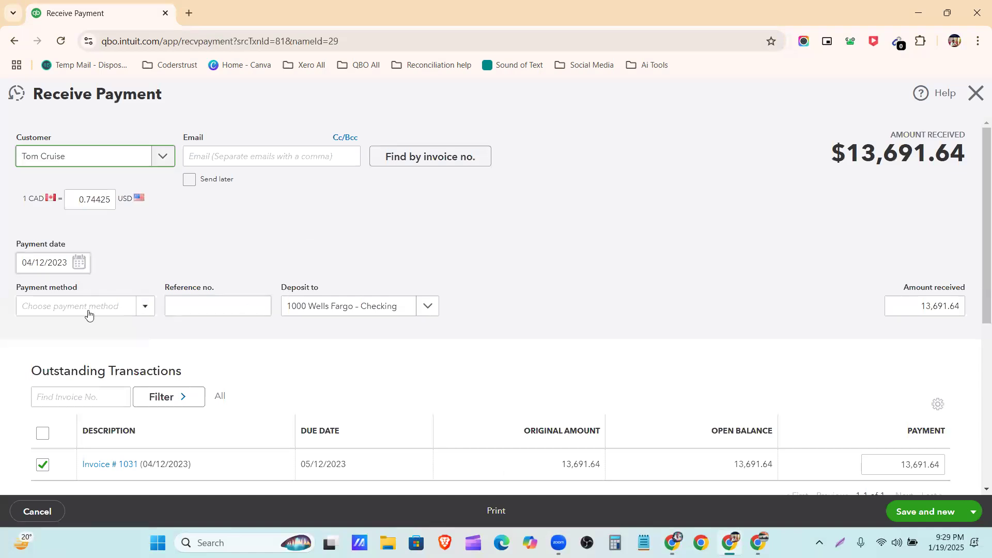
click(138, 397)
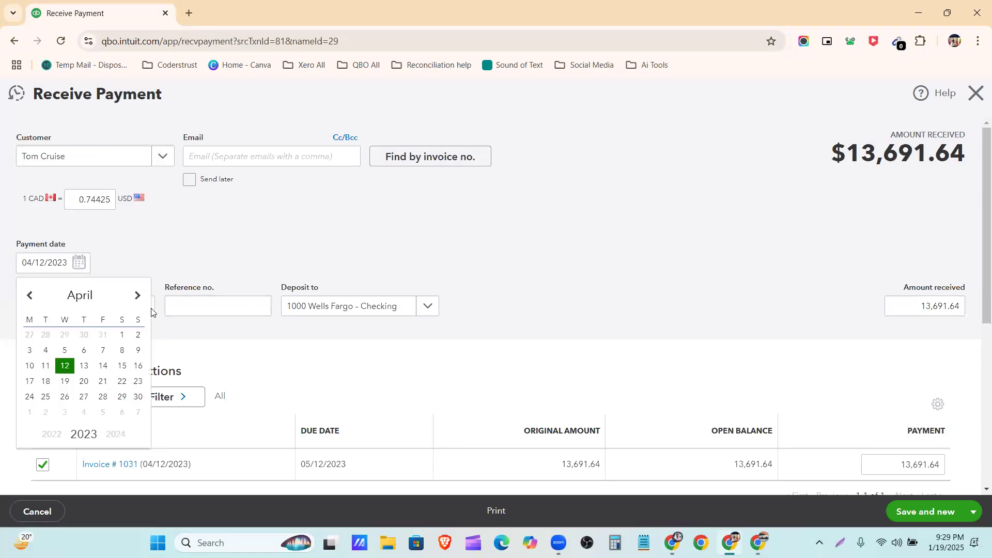
click(146, 309)
click(92, 396)
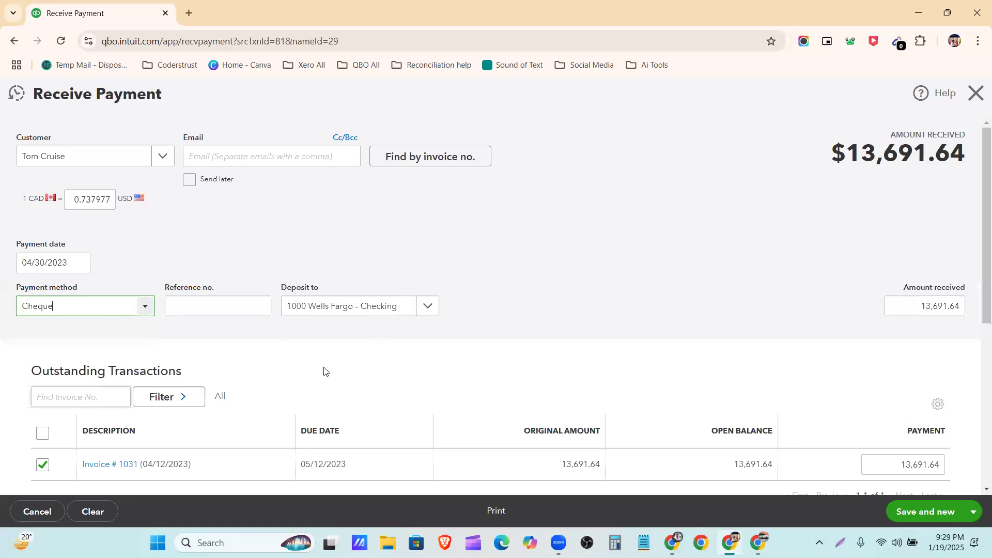
Step: Check the payment's deposit account, applied invoice and CAD and USD totals, and save and close it without sending
scroll(672, 393, down, 3)
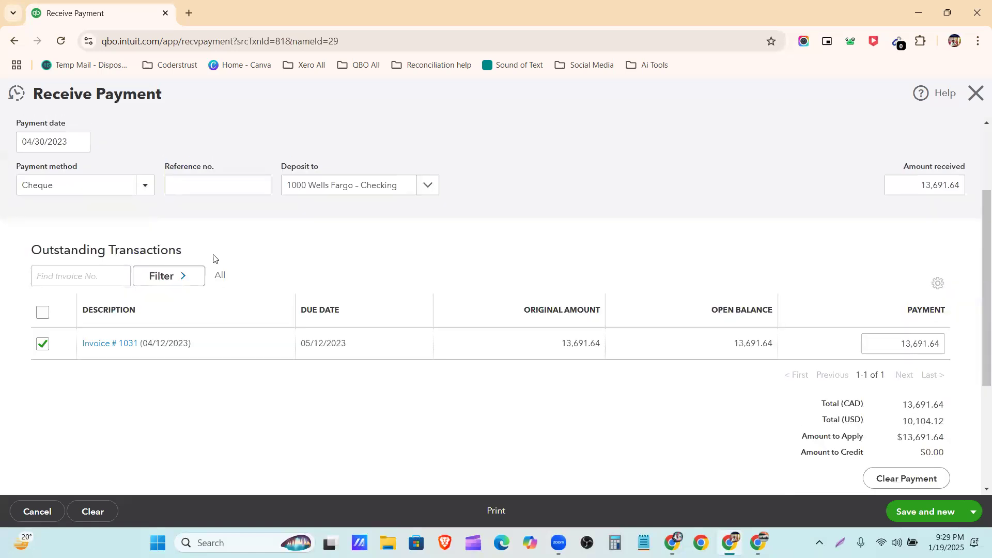
scroll(155, 238, up, 3)
scroll(630, 398, down, 5)
click(974, 511)
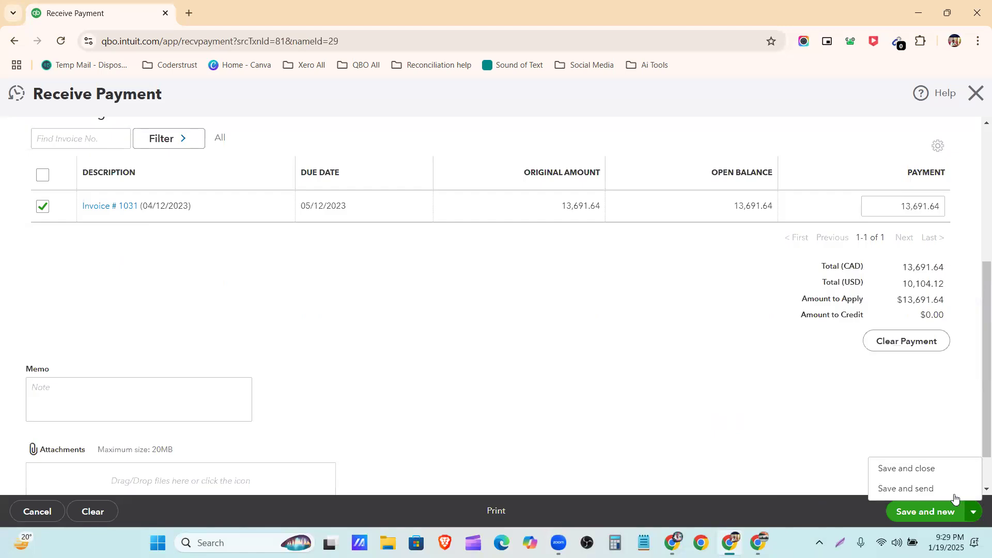
click(907, 469)
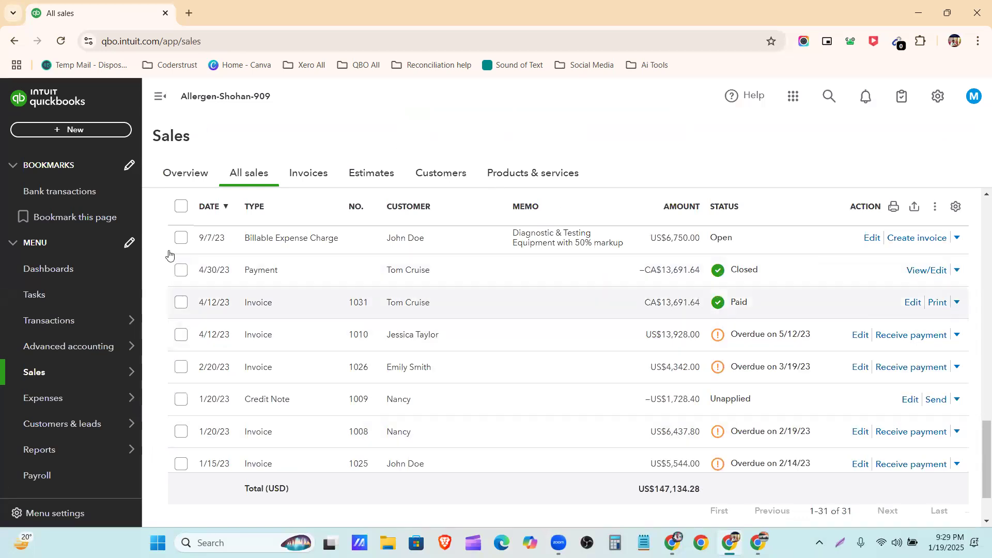
Step: Go to the reports list and open the Profit and Loss report from the favourites
scroll(52, 398, down, 3)
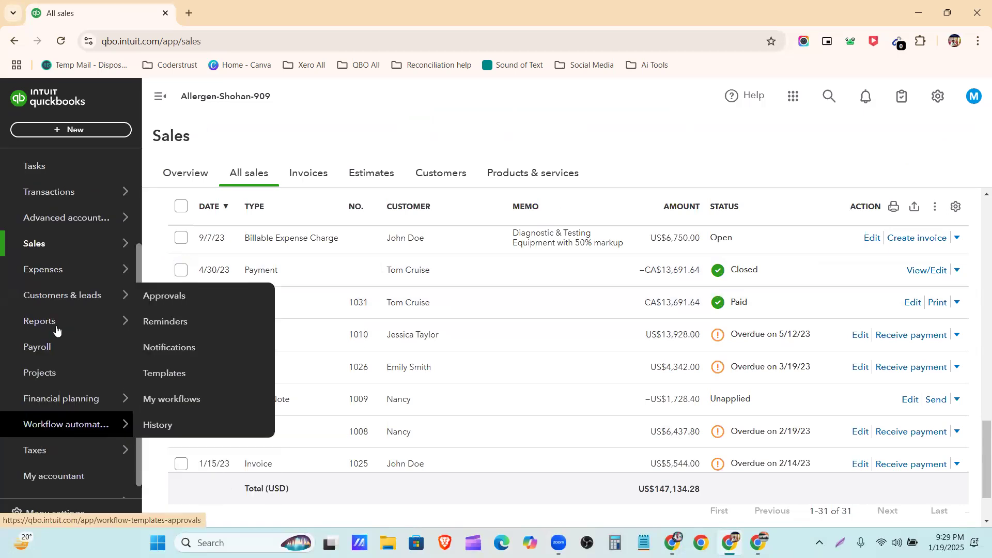
click(55, 330)
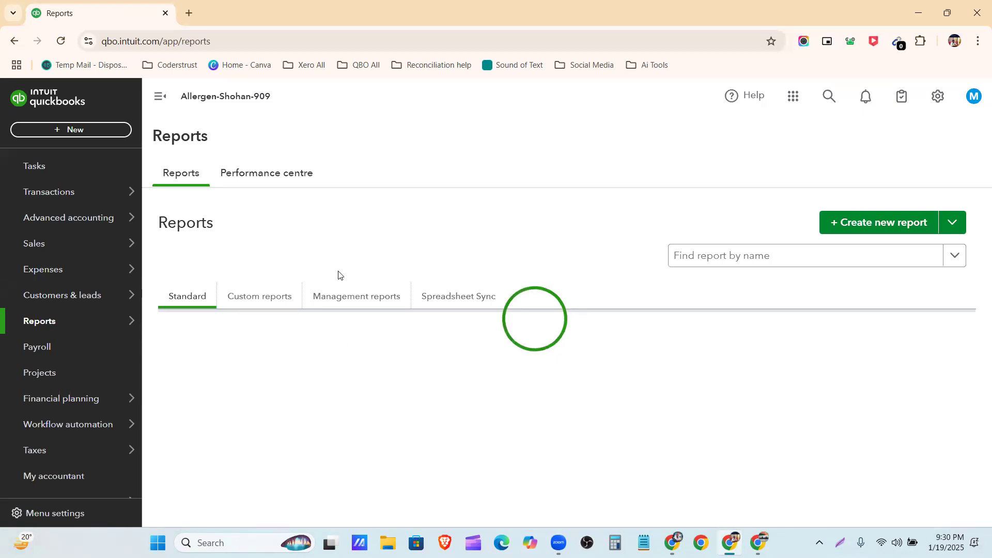
click(695, 258)
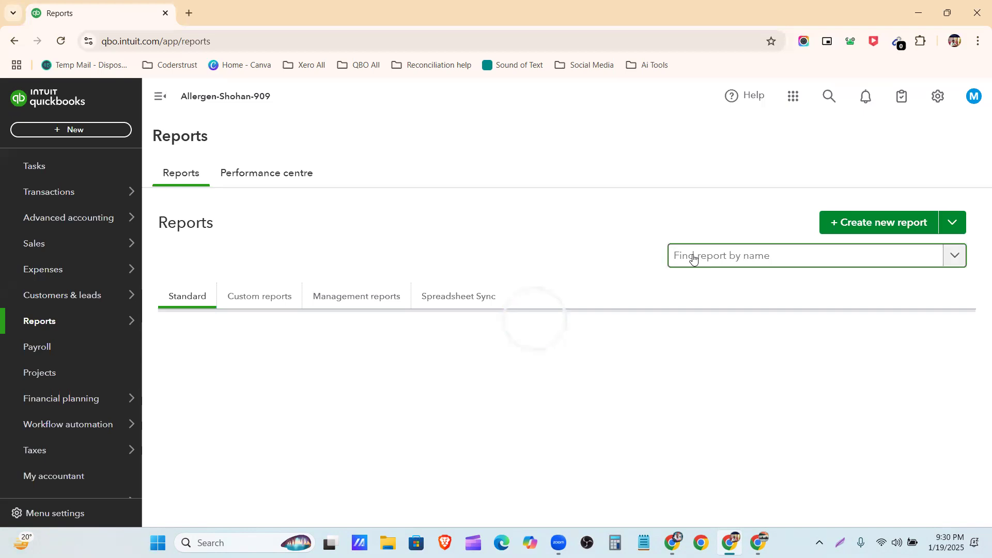
text(P)
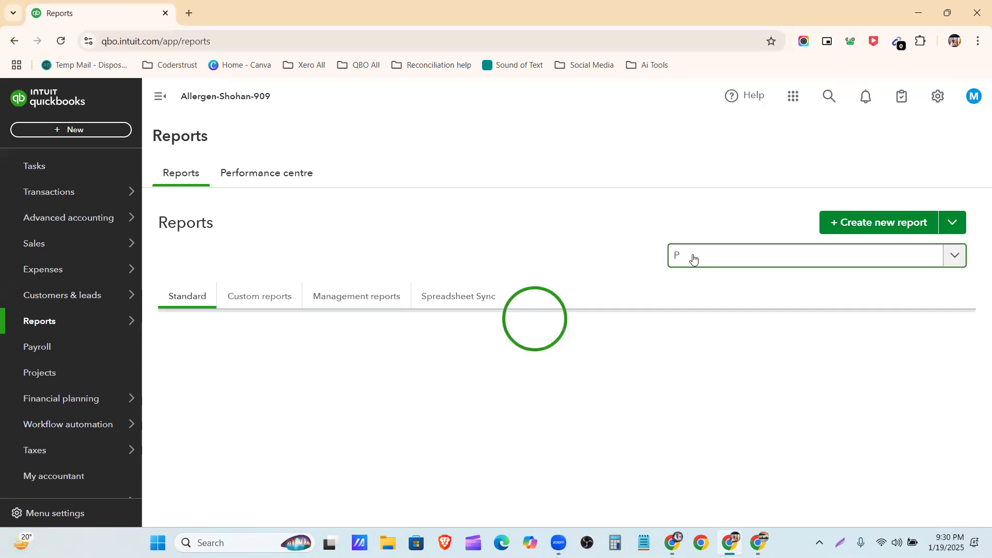
text(ro)
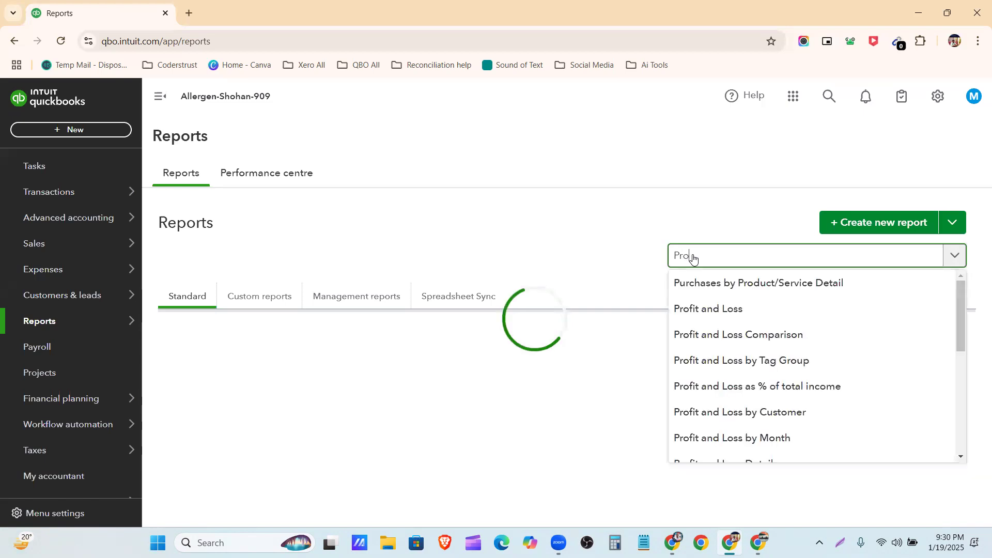
text(fit)
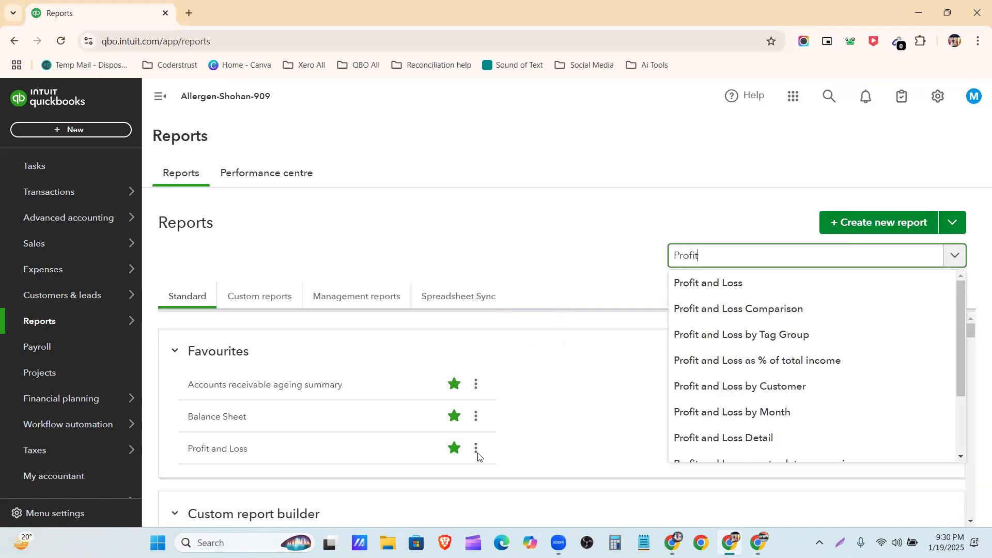
click(331, 445)
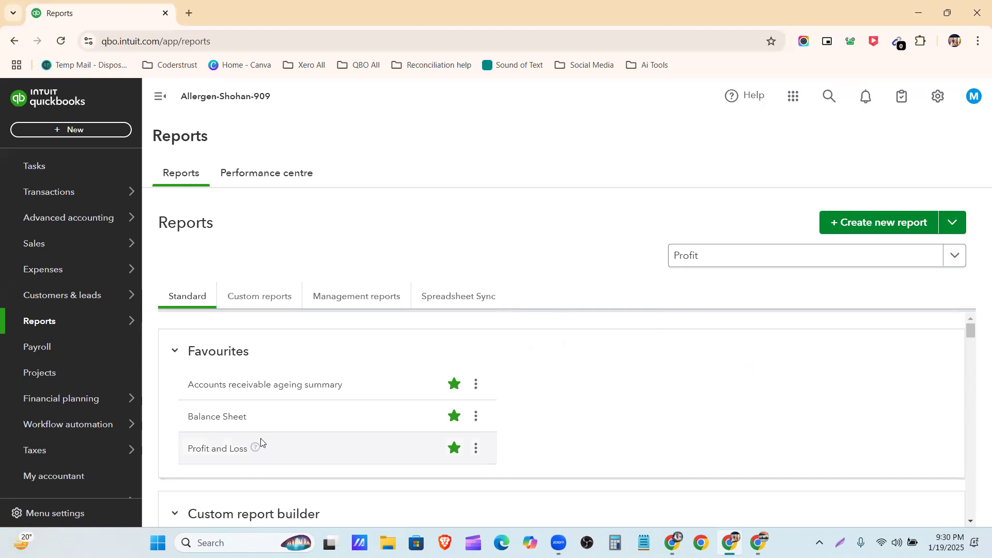
click(232, 453)
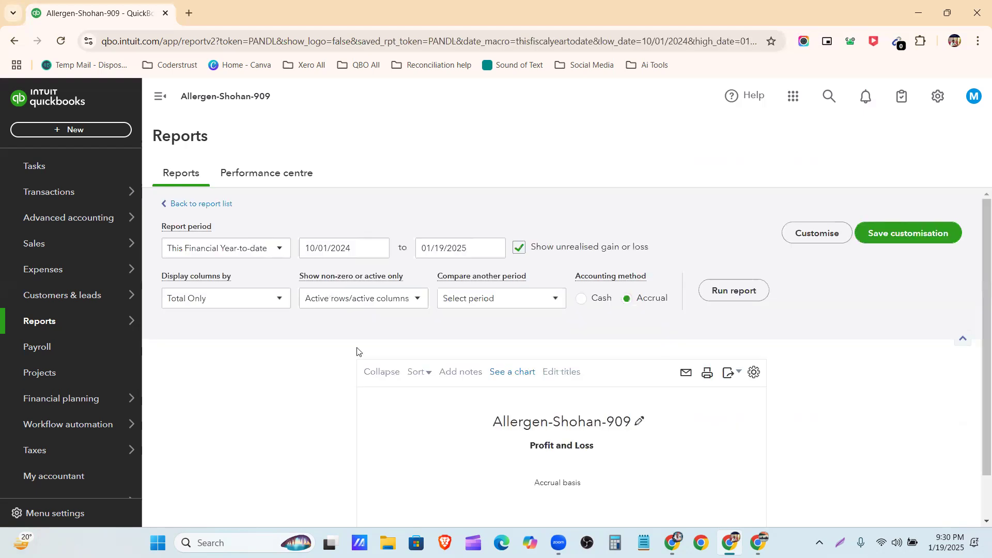
Step: Set the Profit and Loss report period to All Dates and run the report
click(282, 274)
scroll(264, 311, down, 1)
scroll(263, 305, up, 1)
click(263, 297)
click(736, 314)
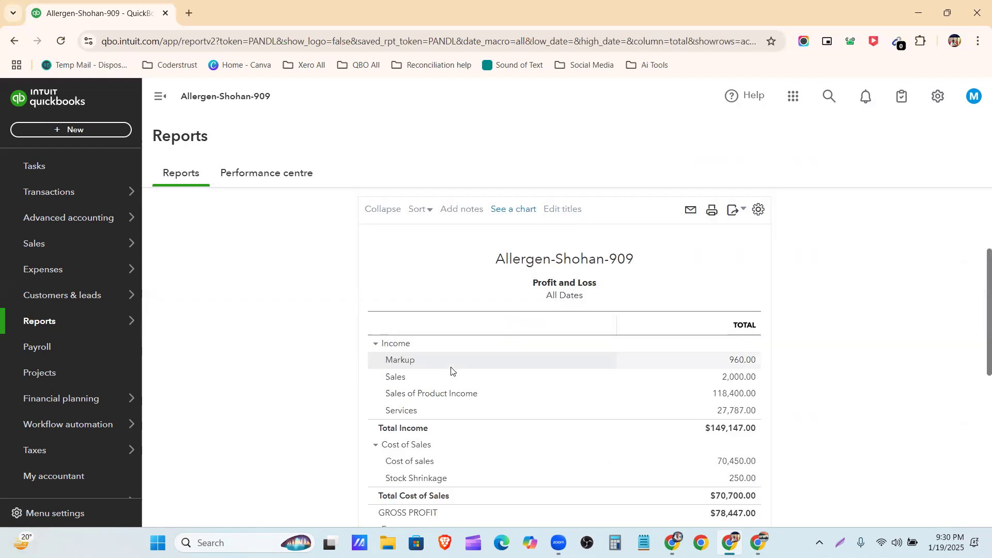
Step: Review the income, cost and expense sections of the report, and open the transactions behind Exchange Gain or Loss
scroll(451, 370, down, 3)
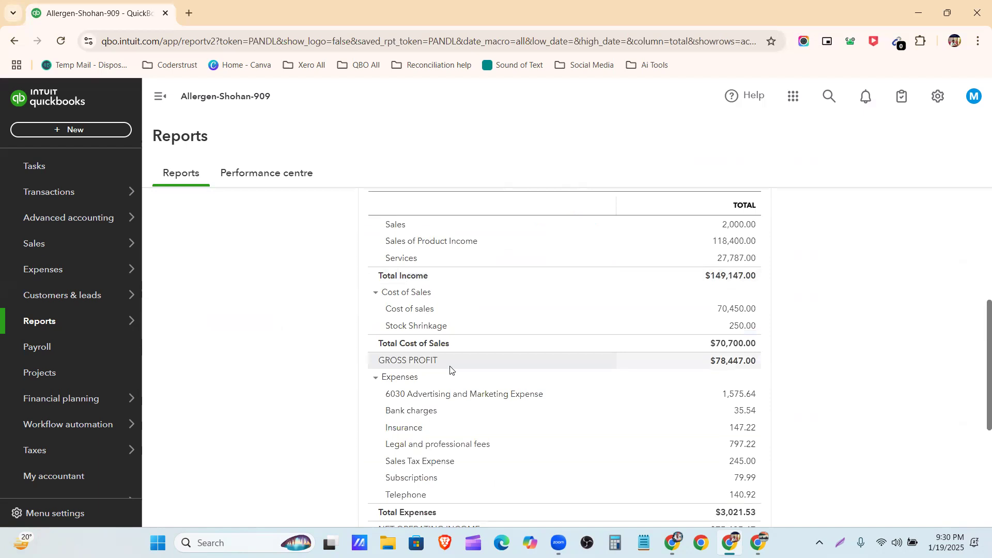
scroll(417, 345, up, 3)
scroll(416, 346, down, 2)
scroll(416, 345, down, 3)
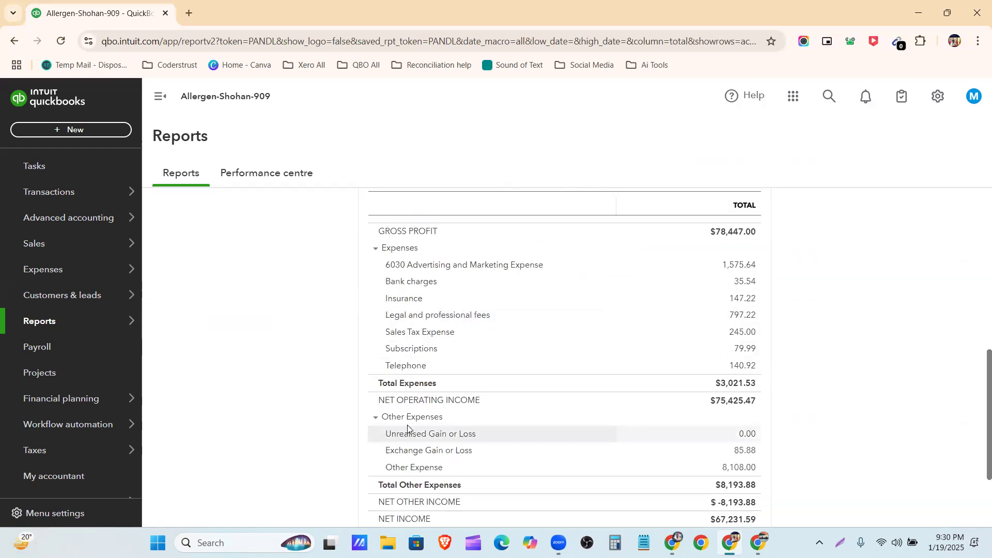
click(750, 454)
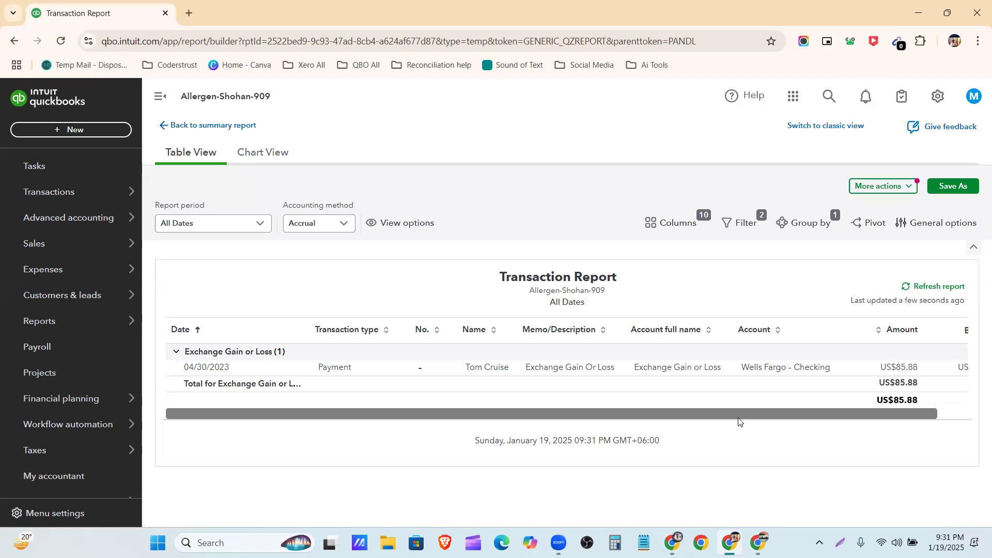
Step: Examine all columns of the Exchange Gain or Loss transaction report and open the 04/30/2023 payment listed there
drag(921, 418, 955, 402)
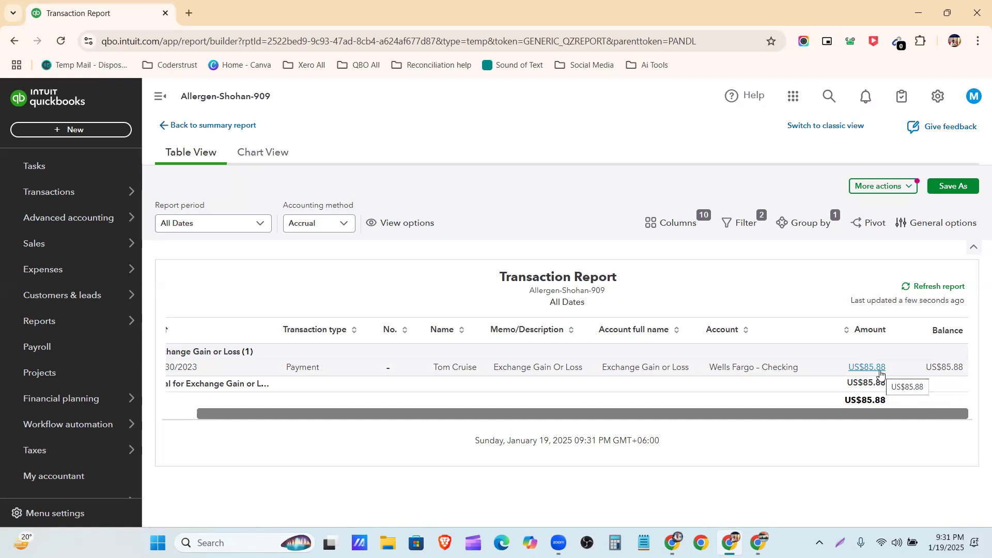
drag(469, 416, 367, 420)
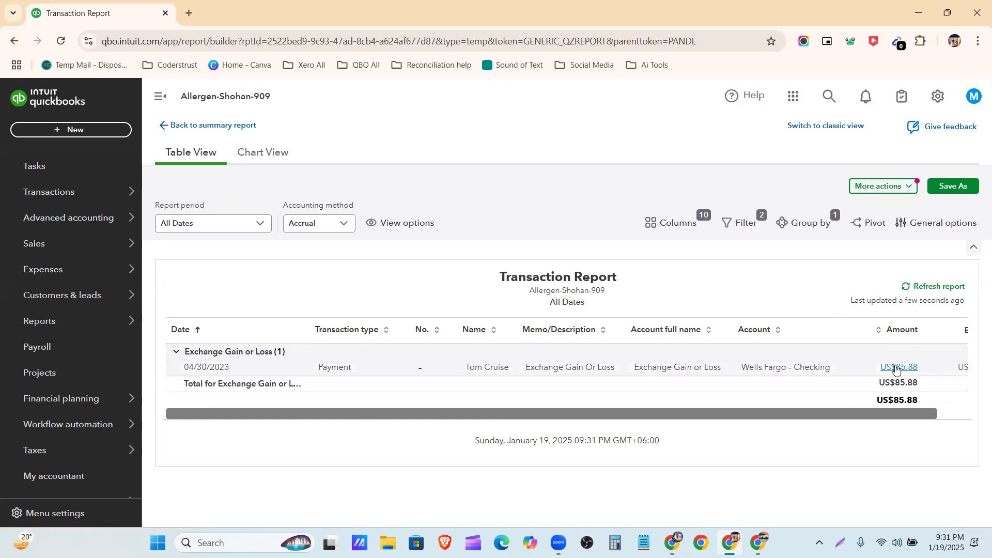
click(897, 367)
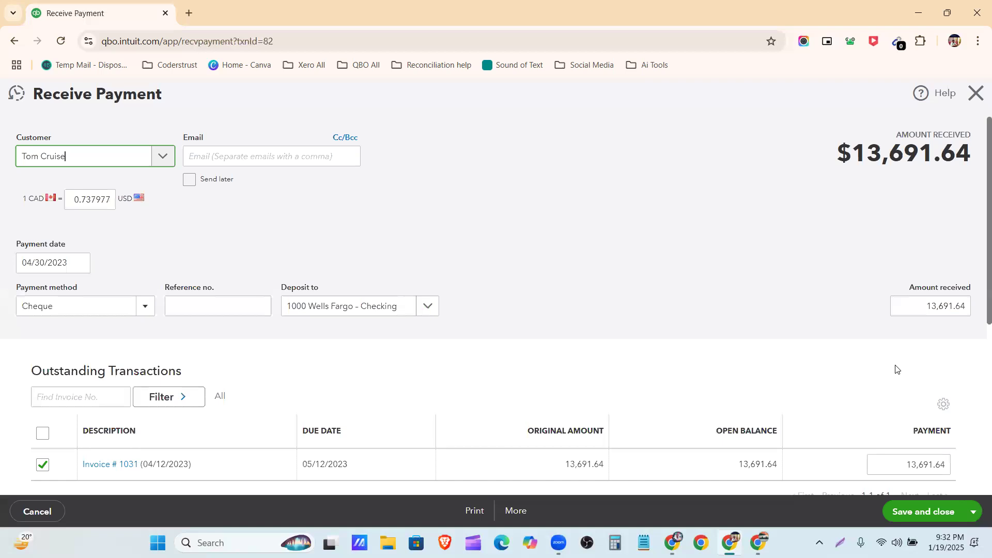
Step: Check the received payment's details and totals, and open its transaction journal
scroll(815, 286, down, 6)
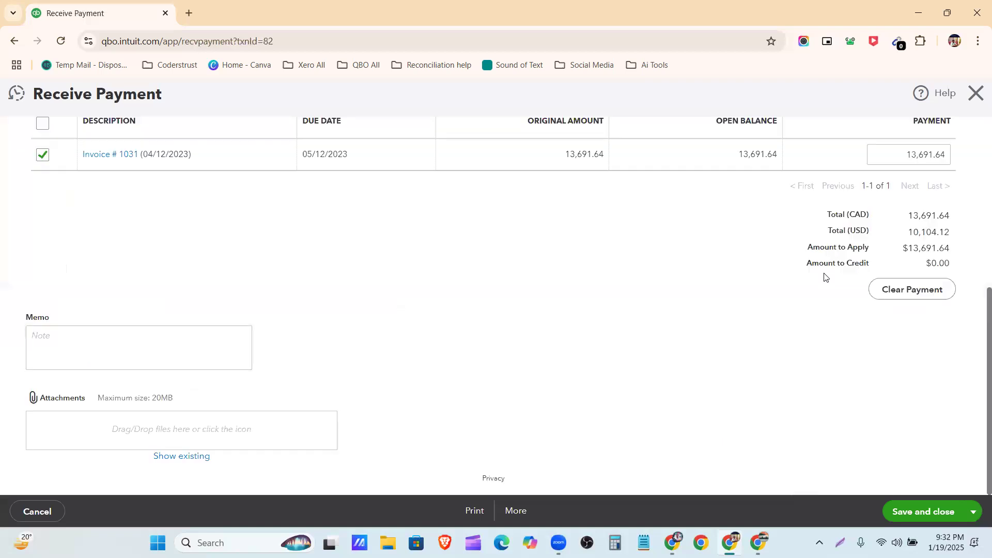
scroll(824, 274, up, 5)
click(524, 513)
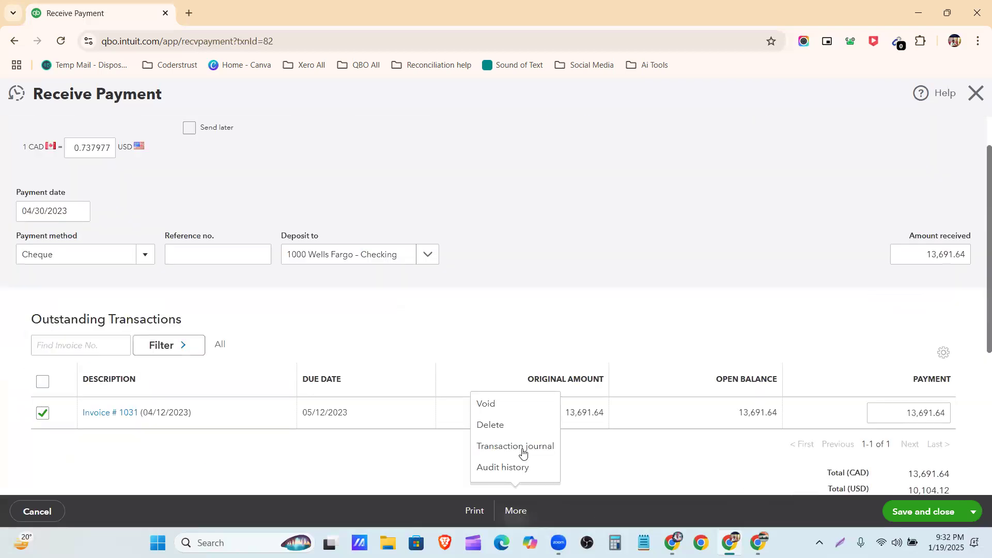
click(523, 450)
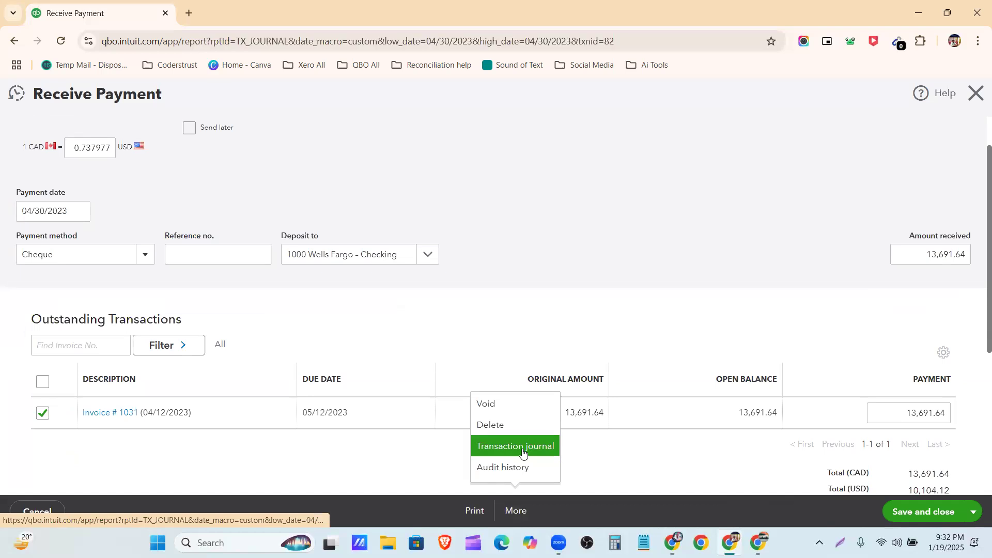